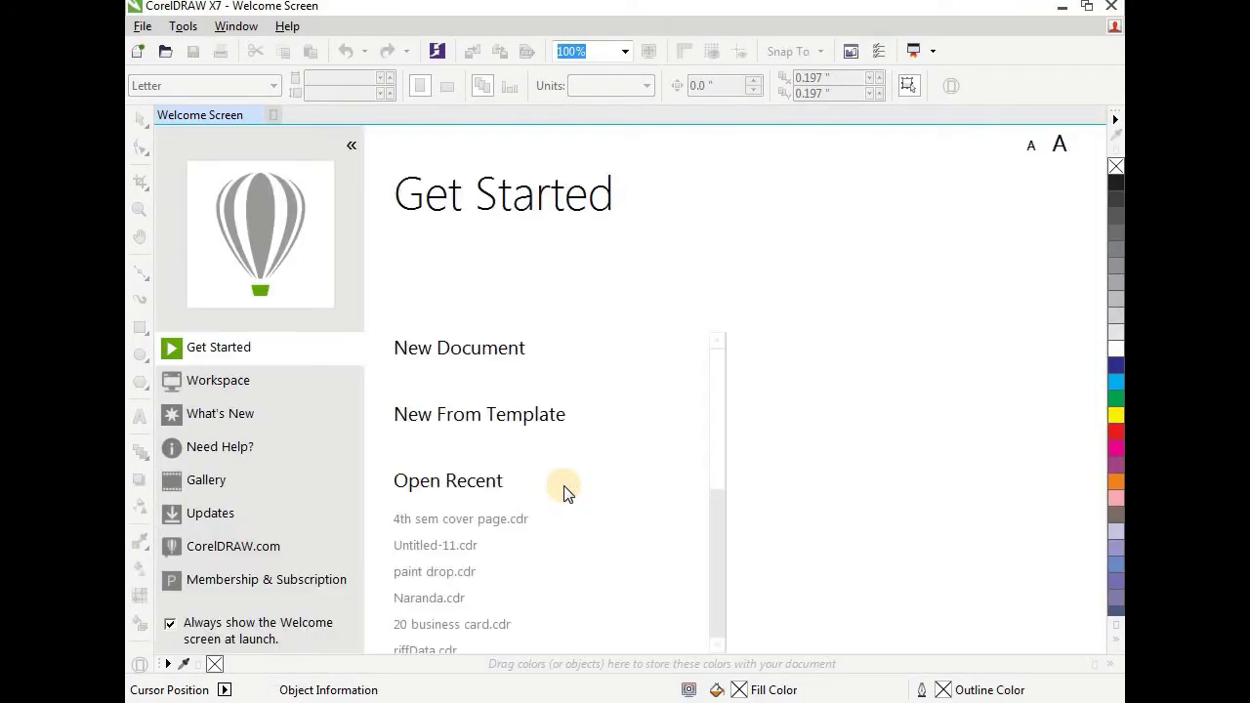
- Create a new A4 document in landscape orientation, 297 by 210 mm
left_click(500, 348)
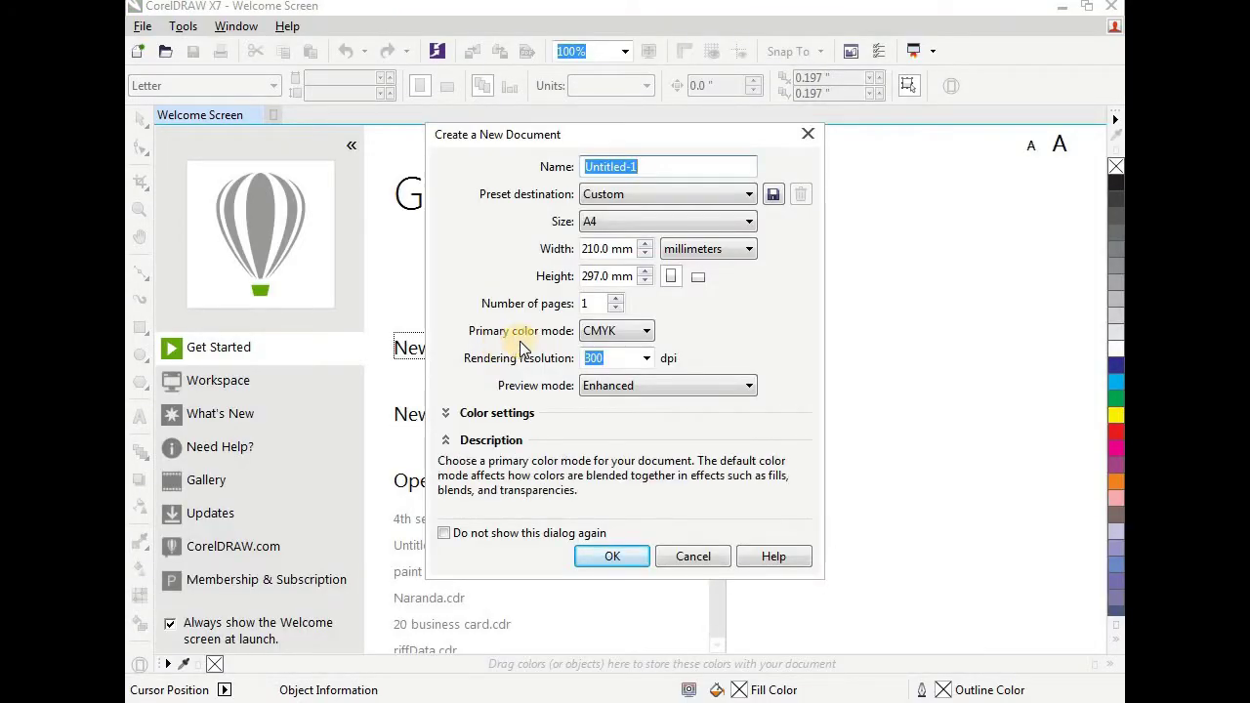
left_click(697, 277)
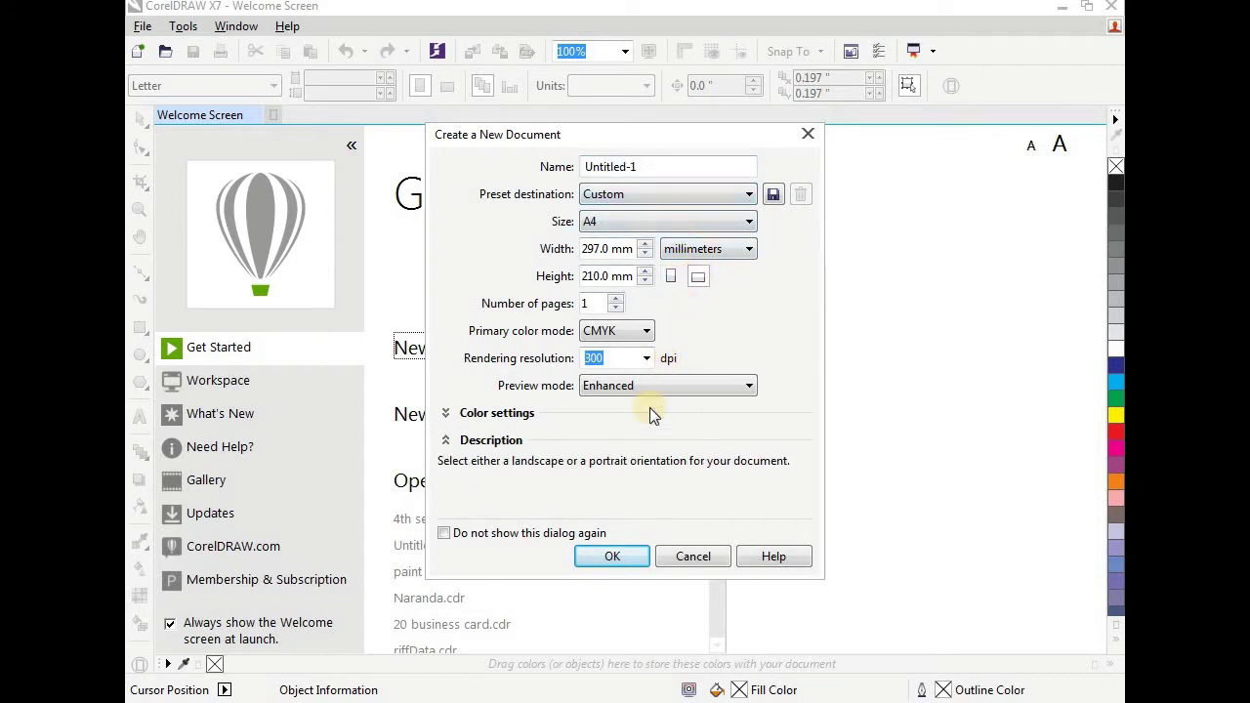
left_click(612, 557)
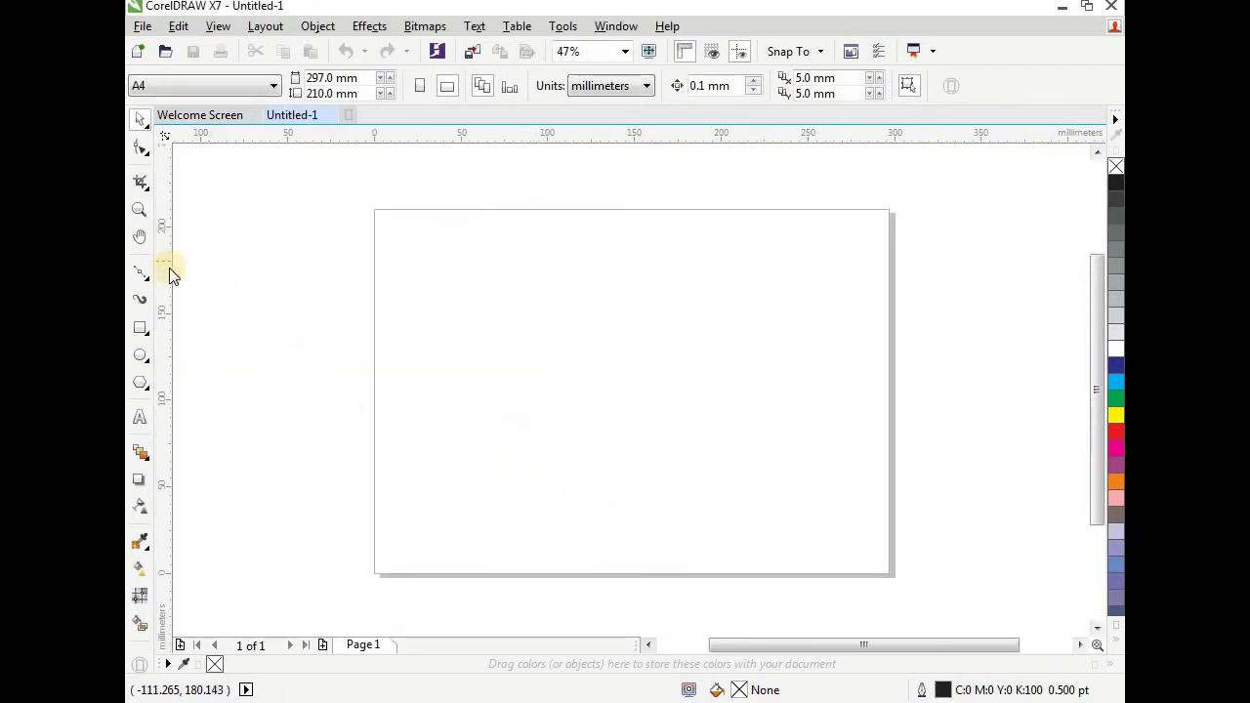
- Draw a circle about 151 mm in diameter and centre it on the page
left_click(141, 356)
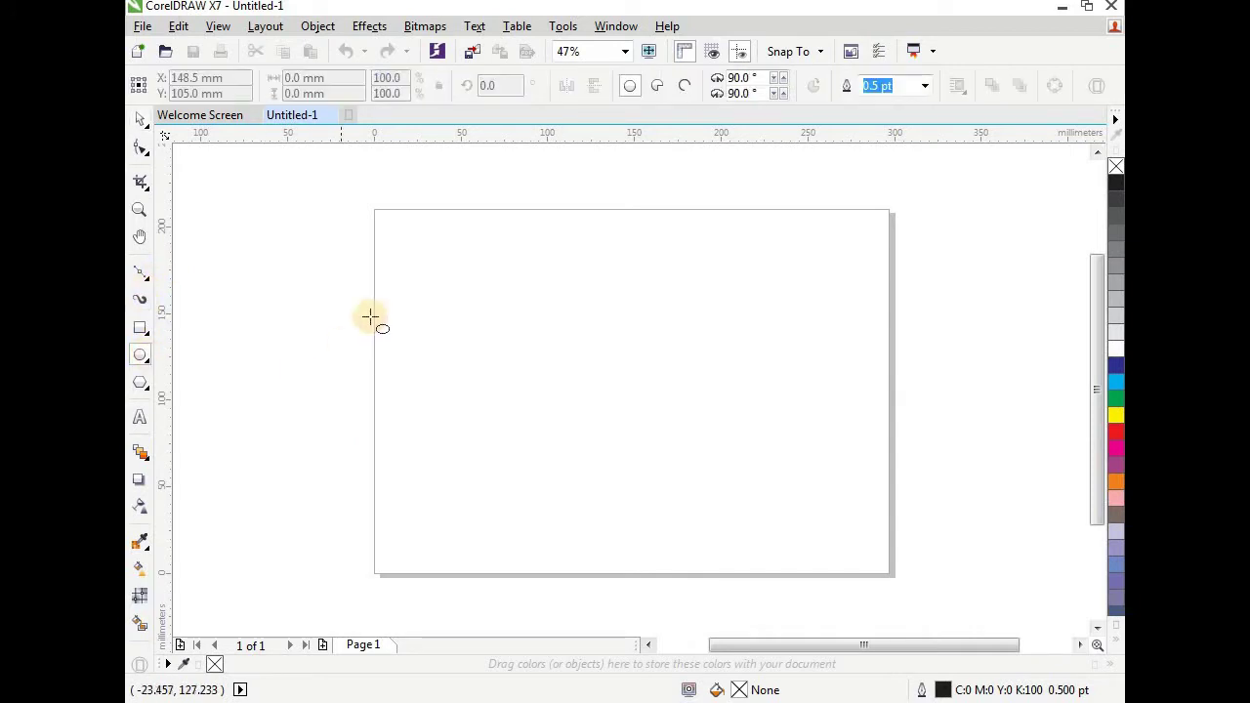
left_click_drag(540, 256, 772, 517)
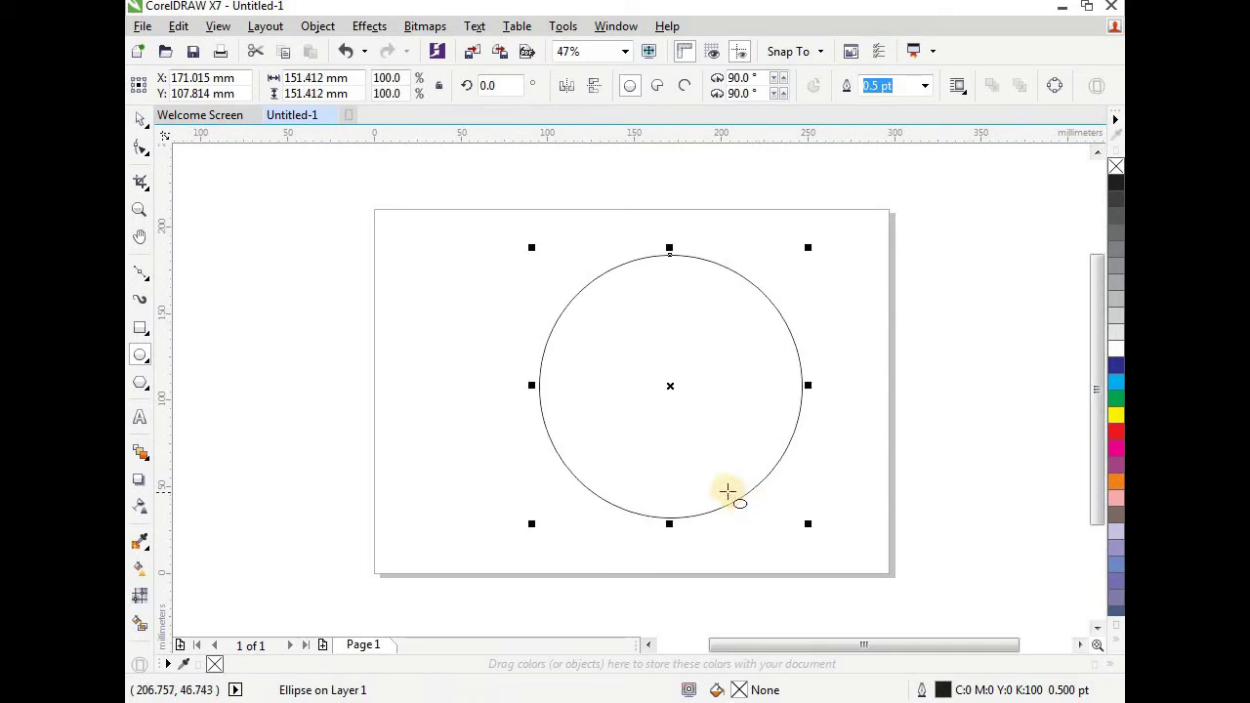
key("p")
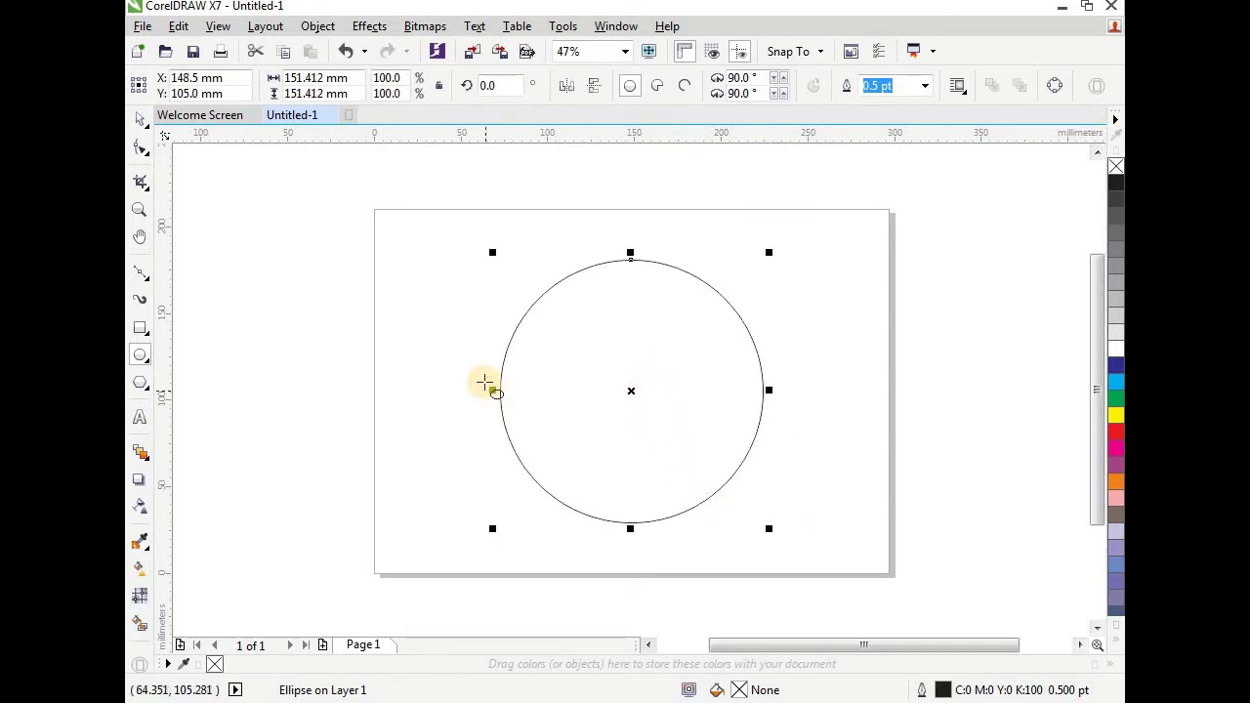
- Place a vertical guideline and align it precisely with the circle's centre
left_click(140, 118)
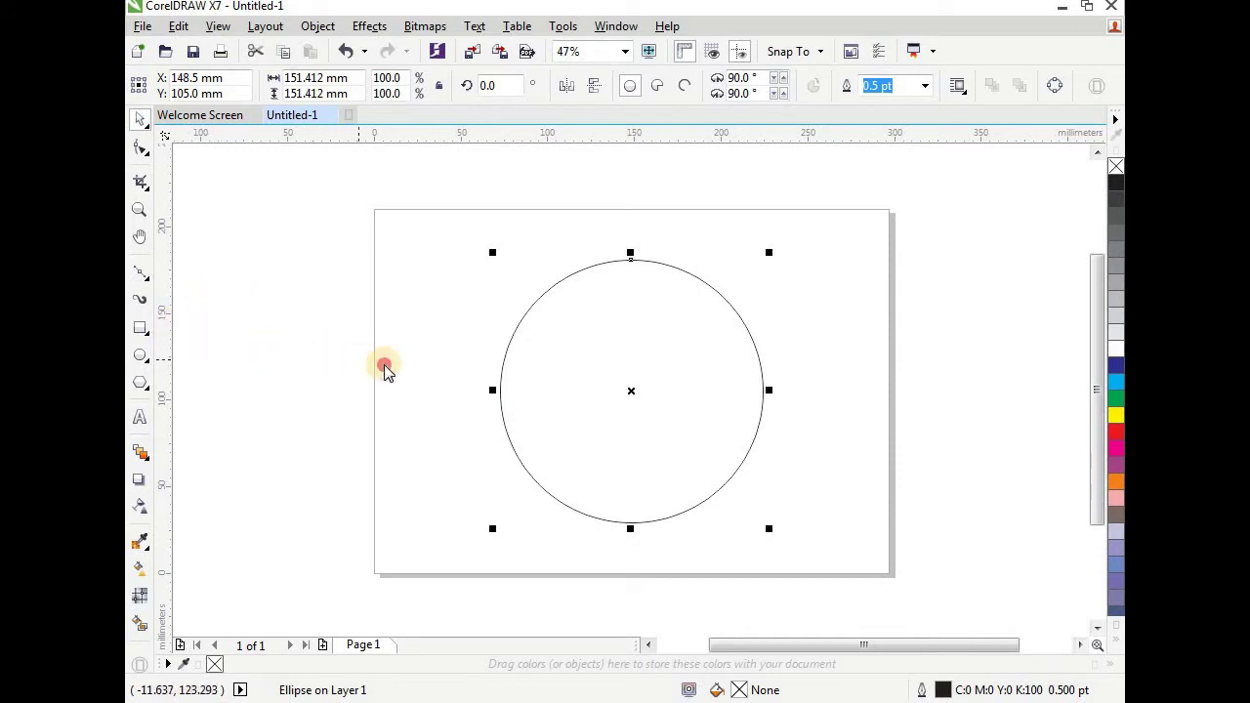
left_click(633, 404)
key("shift+F2")
left_click(654, 383)
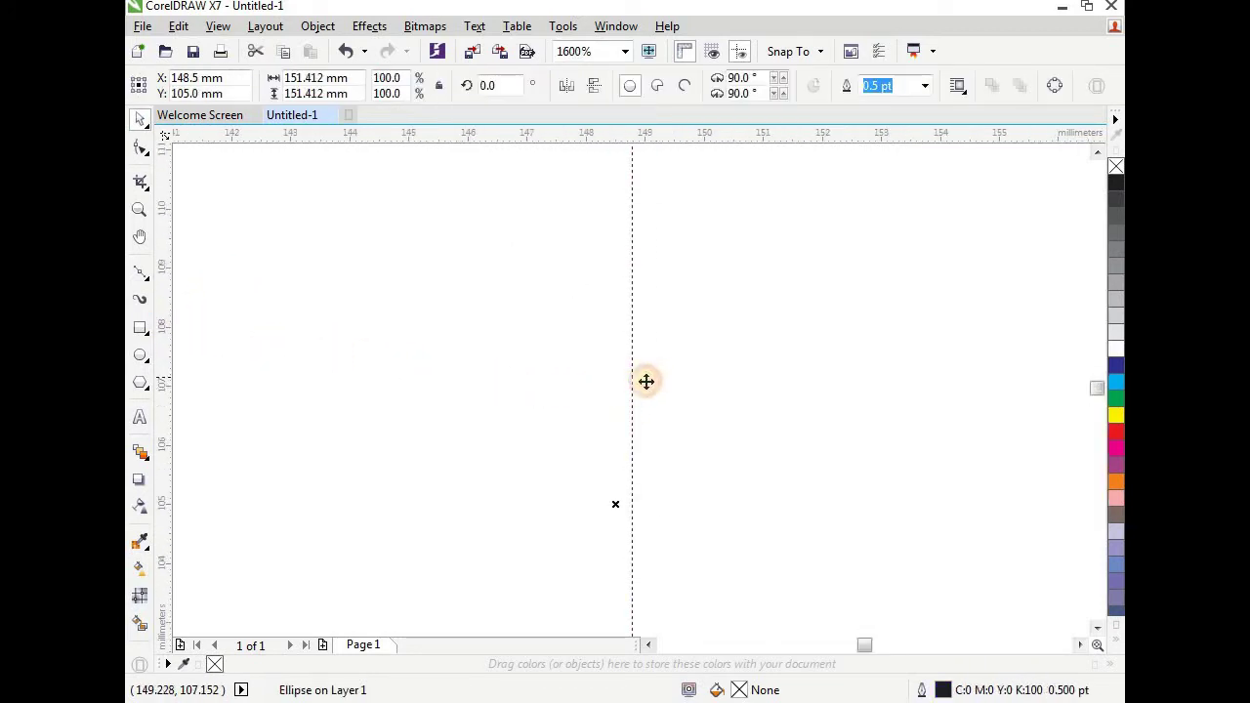
scroll(629, 541, "up", 1)
left_click_drag(635, 487, 604, 489)
scroll(650, 442, "down", 2)
scroll(650, 435, "down", 3)
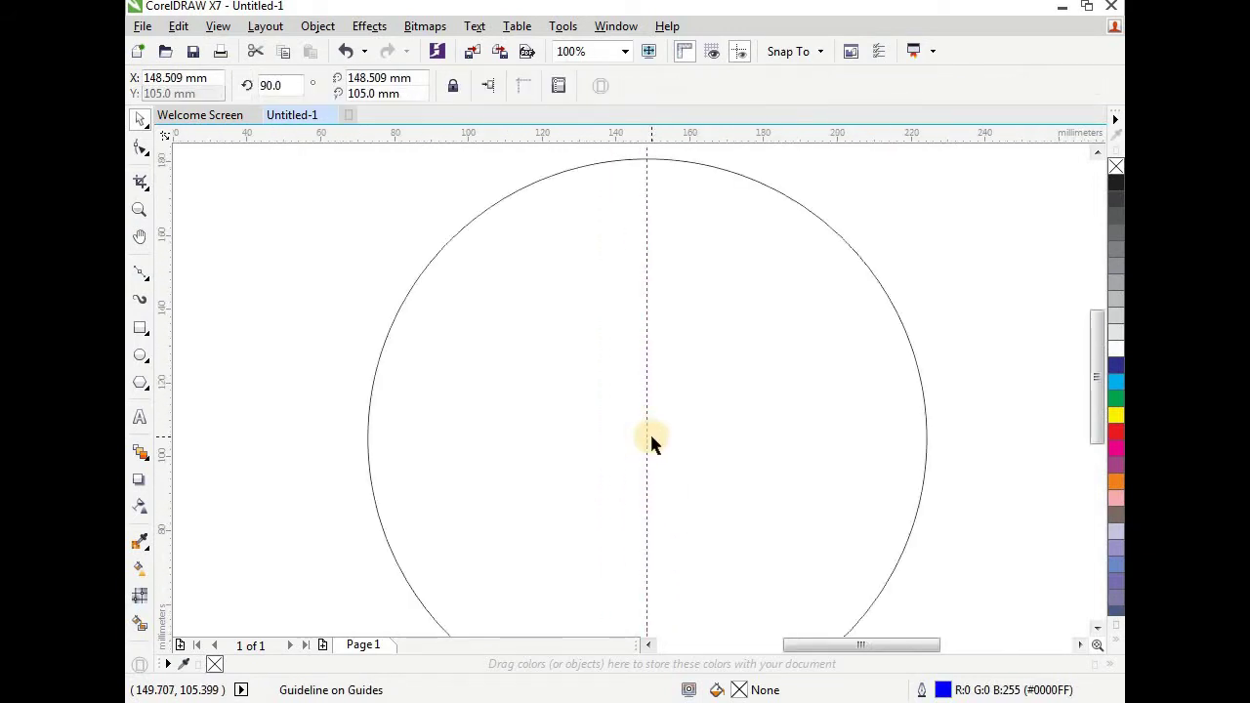
scroll(671, 487, "down", 1)
- Place a horizontal guideline and align it precisely with the circle's centre at about Y 105 mm
left_click(647, 413)
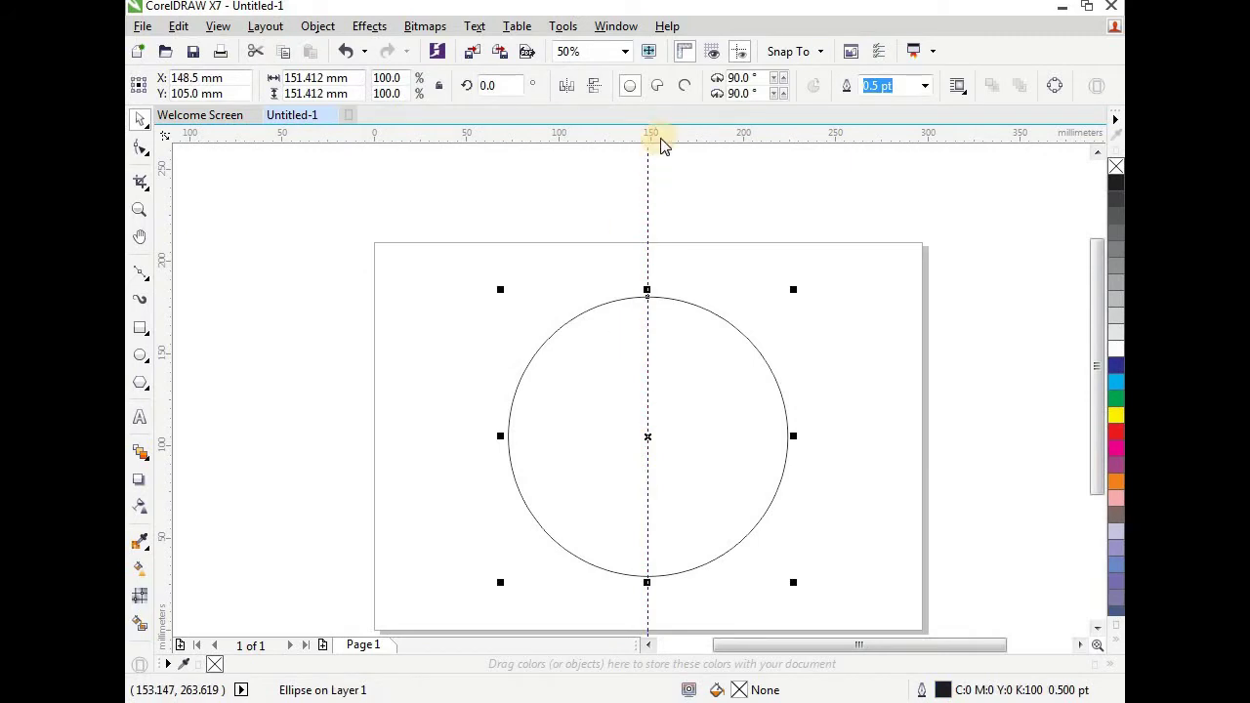
left_click_drag(653, 135, 672, 431)
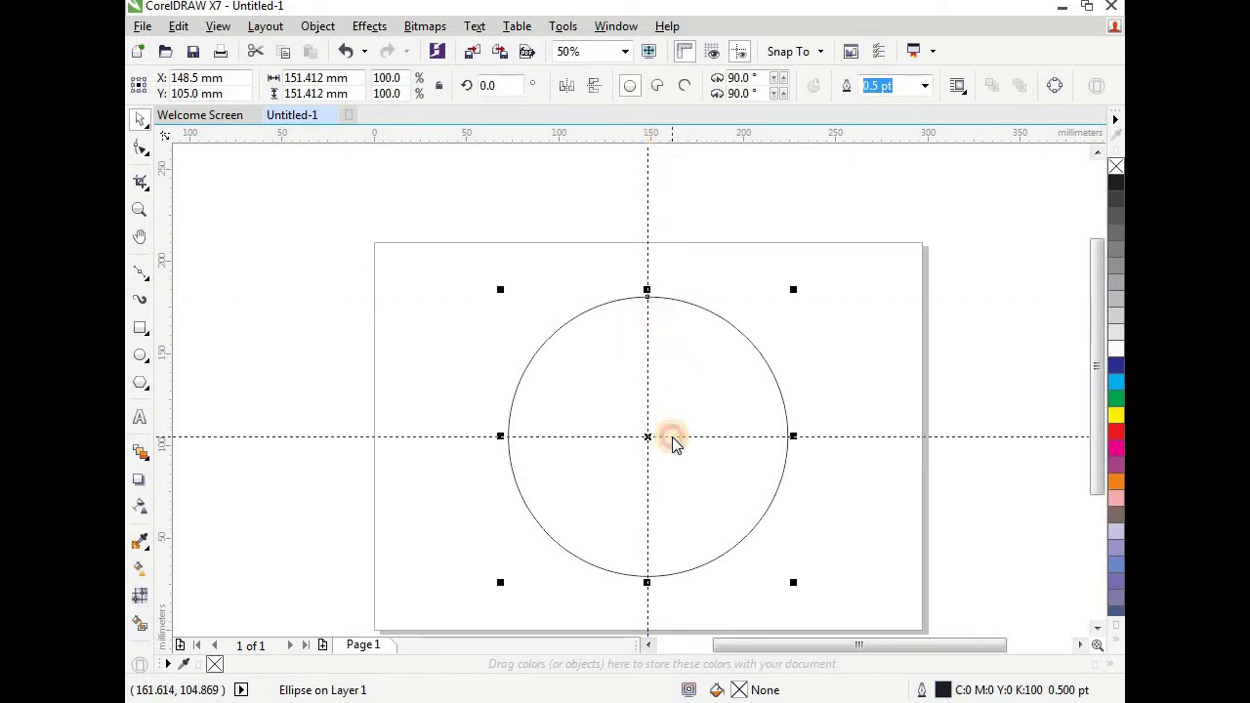
left_click(672, 438)
scroll(650, 439, "up", 4)
scroll(694, 400, "up", 1)
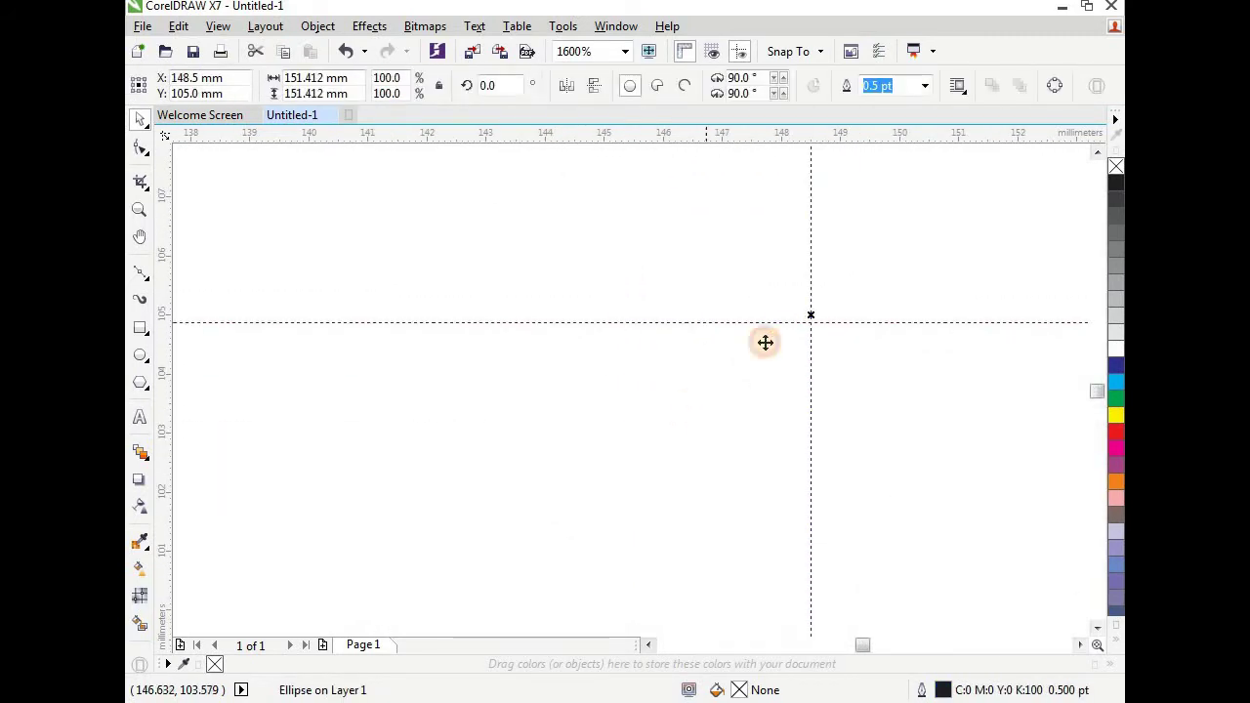
left_click_drag(787, 322, 787, 313)
left_click(790, 325)
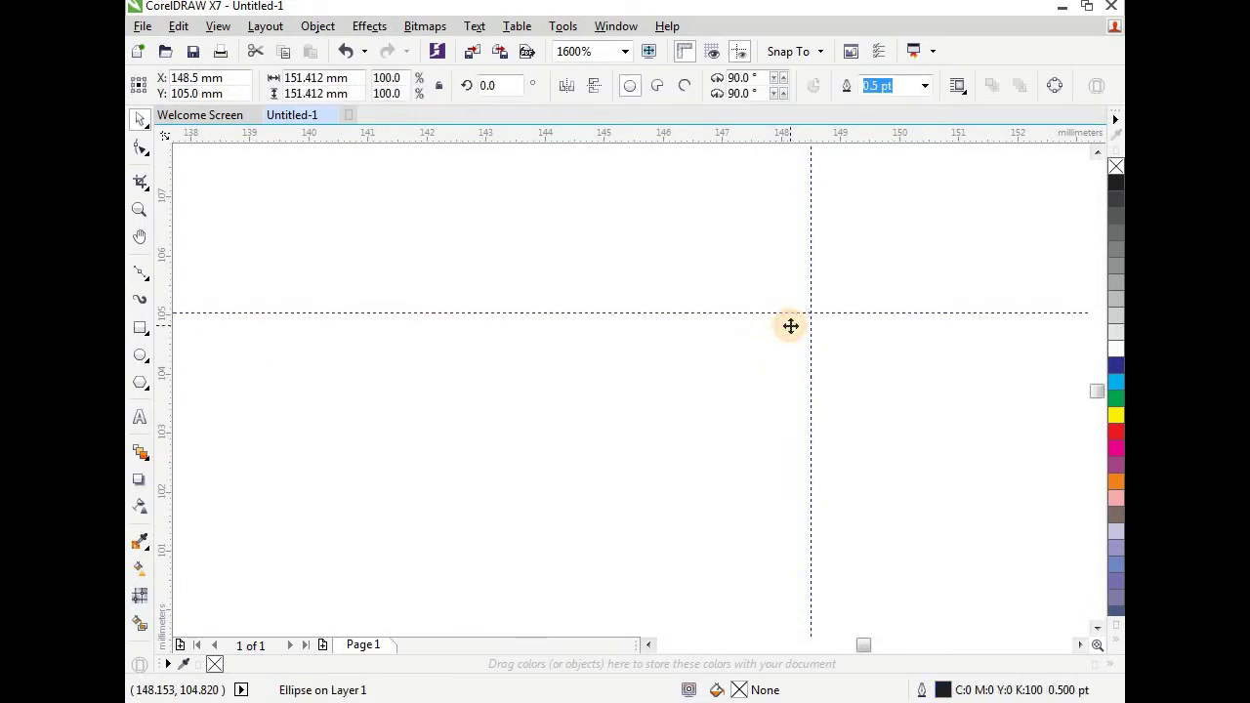
scroll(790, 325, "up", 2)
left_click(787, 279)
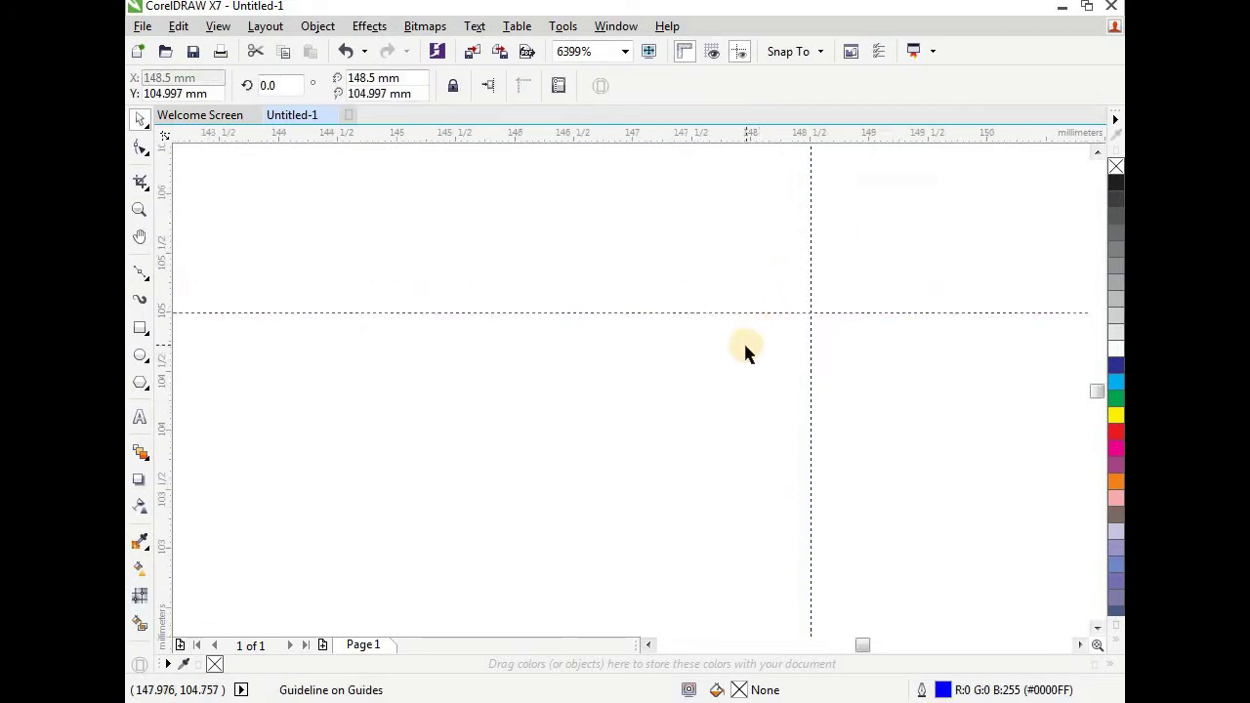
scroll(700, 358, "down", 6)
scroll(695, 356, "down", 1)
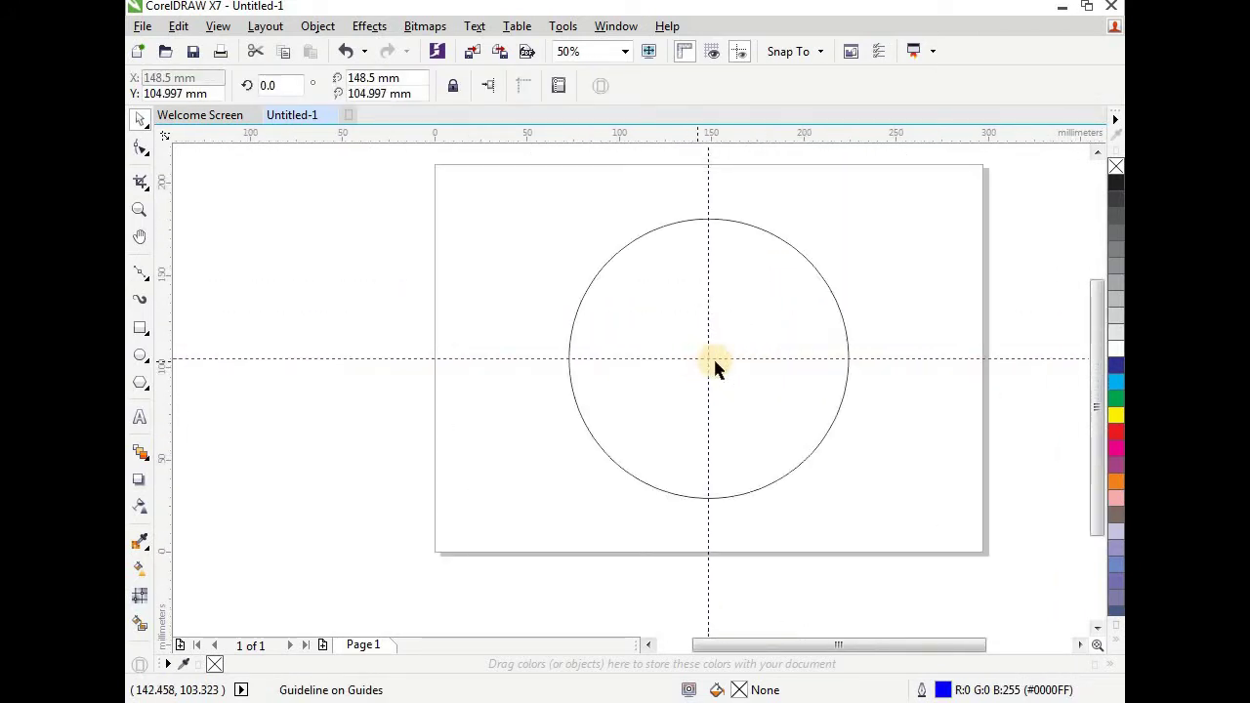
- Make a smaller concentric copy of the circle, about 129 mm in diameter
left_click(713, 366)
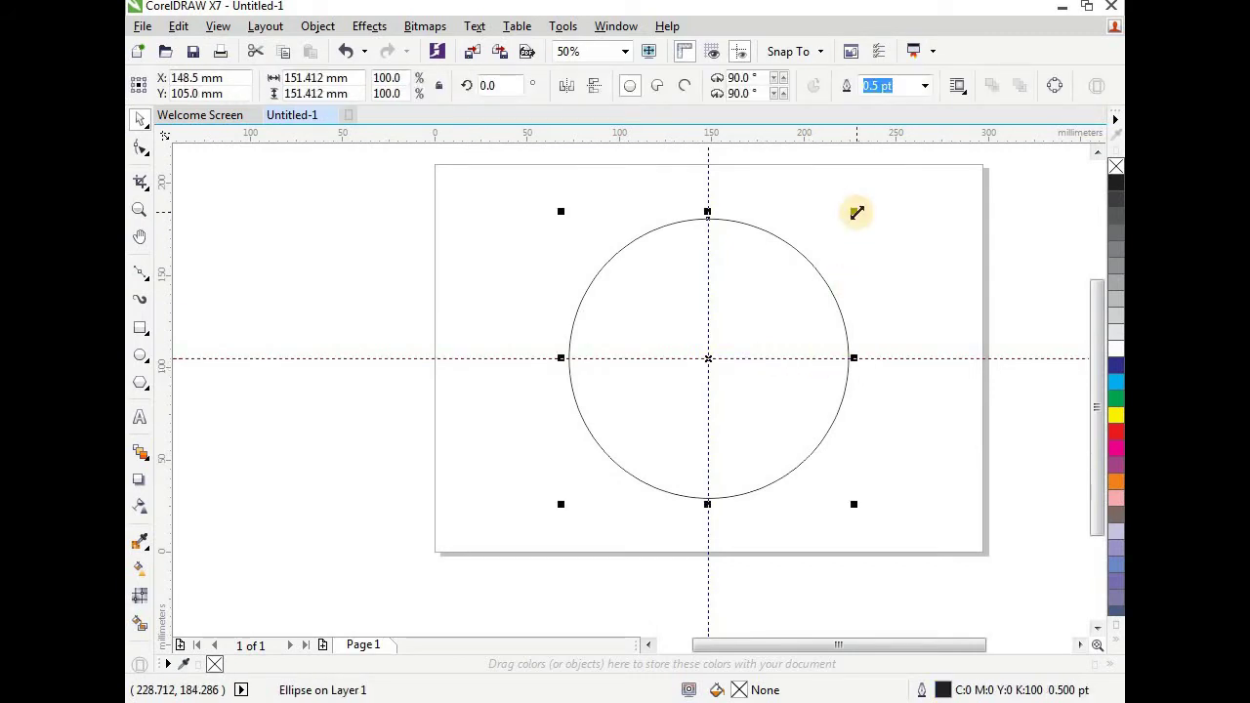
left_click_drag(857, 212, 846, 240)
left_click(651, 229)
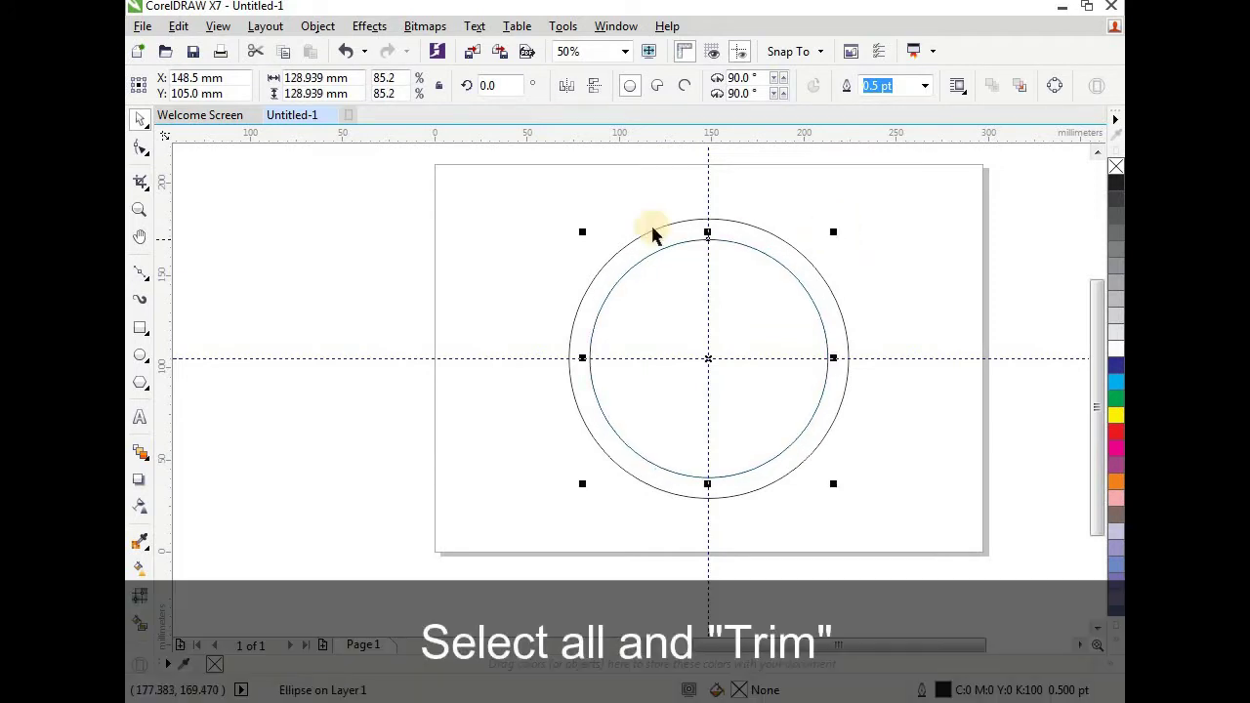
- Trim the outer circle with the inner circle to form a ring
left_click(570, 203)
left_click_drag(791, 386, 908, 534)
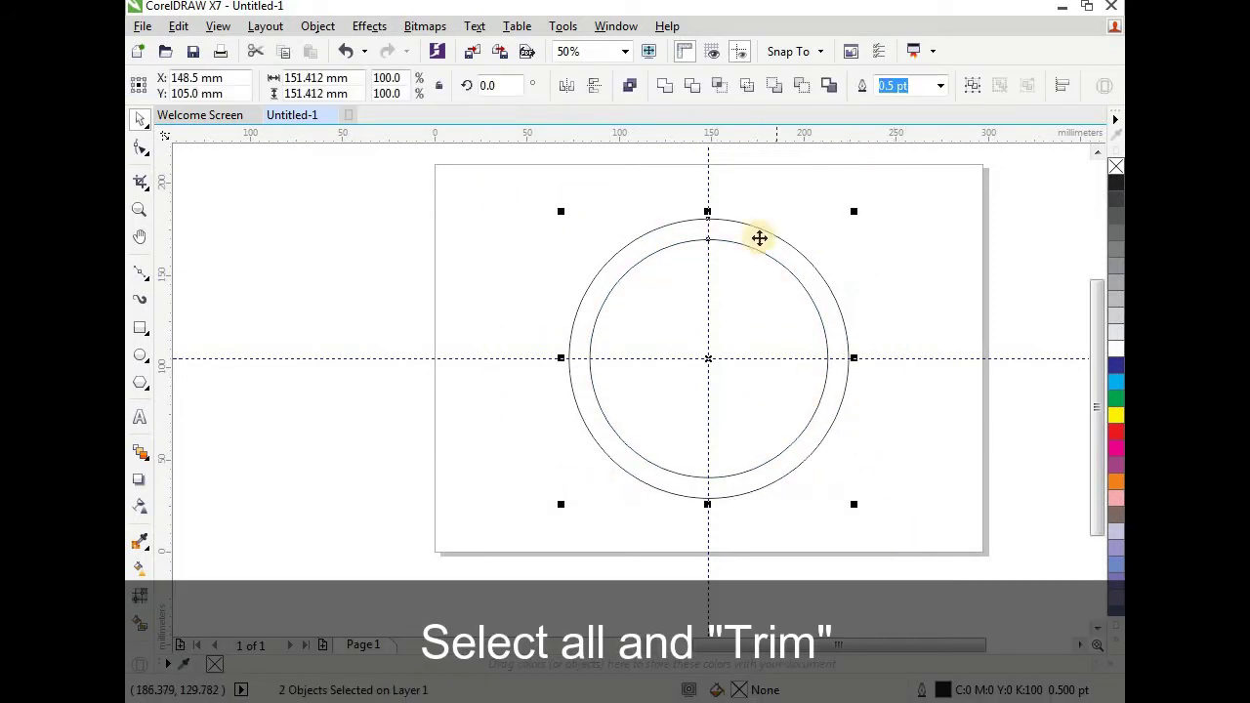
left_click(695, 90)
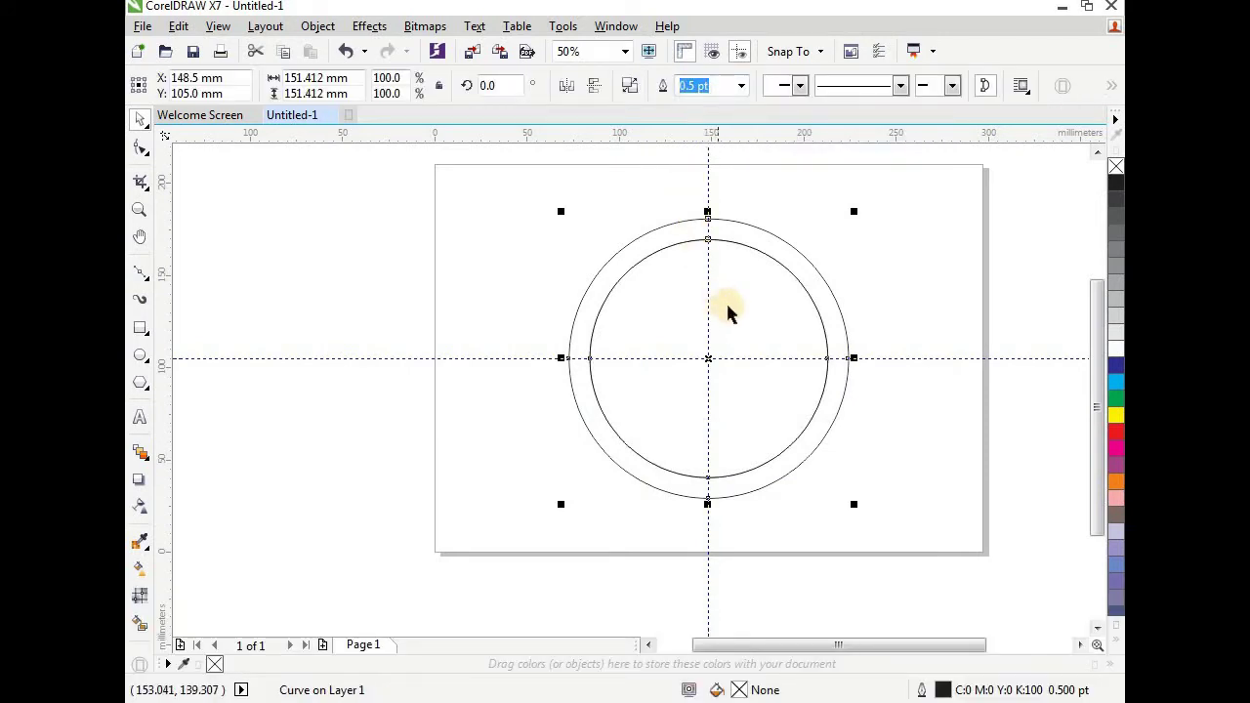
- Pull the leftover inner circle out of the ring and delete it
key("Escape")
left_click_drag(771, 314, 1010, 316)
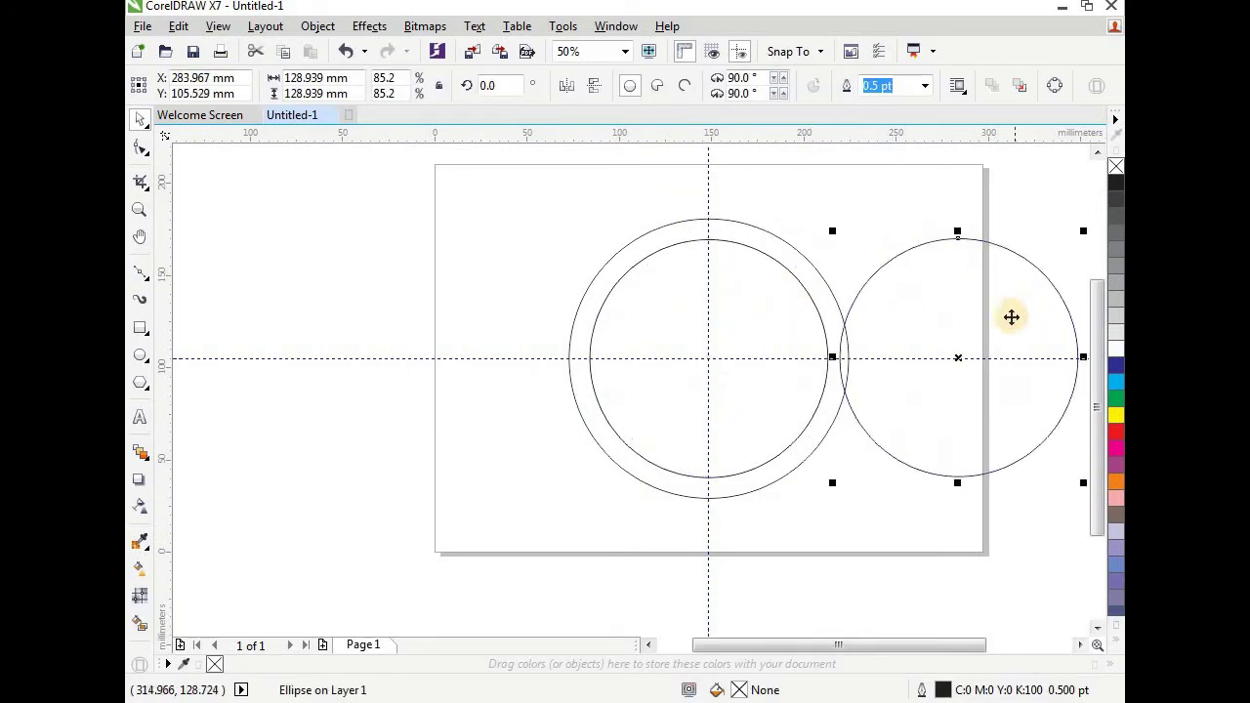
right_click(978, 319)
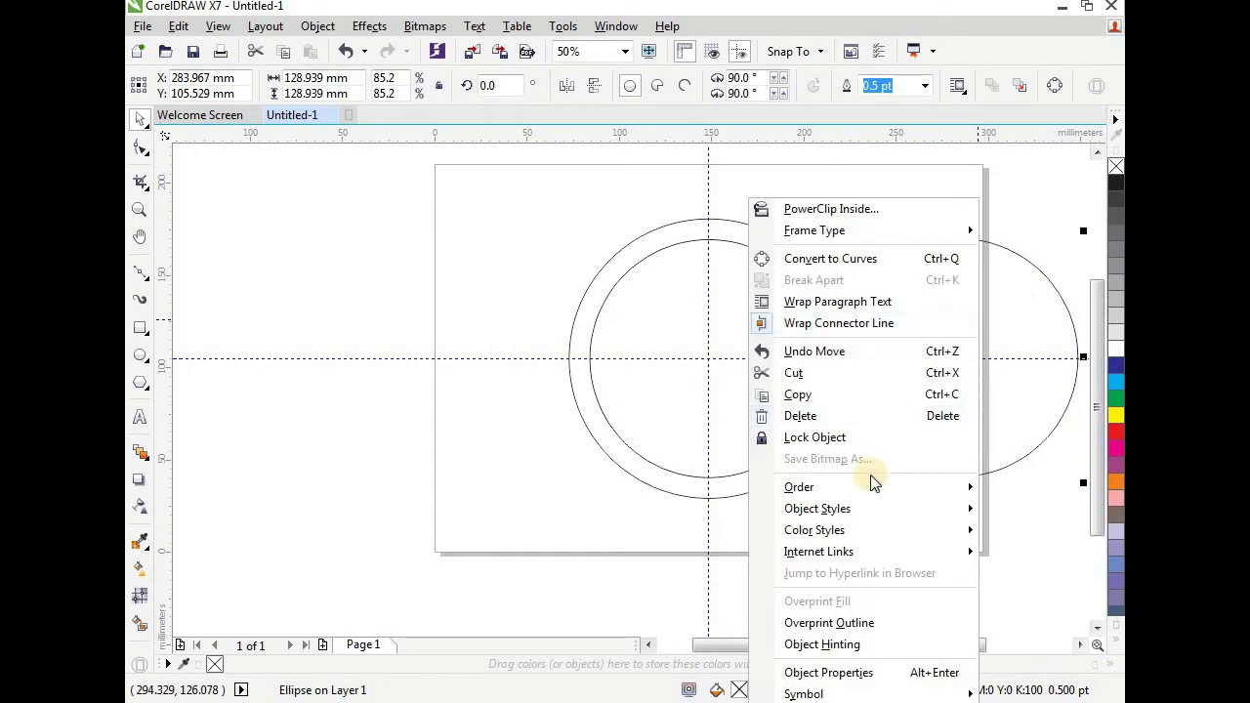
left_click(829, 411)
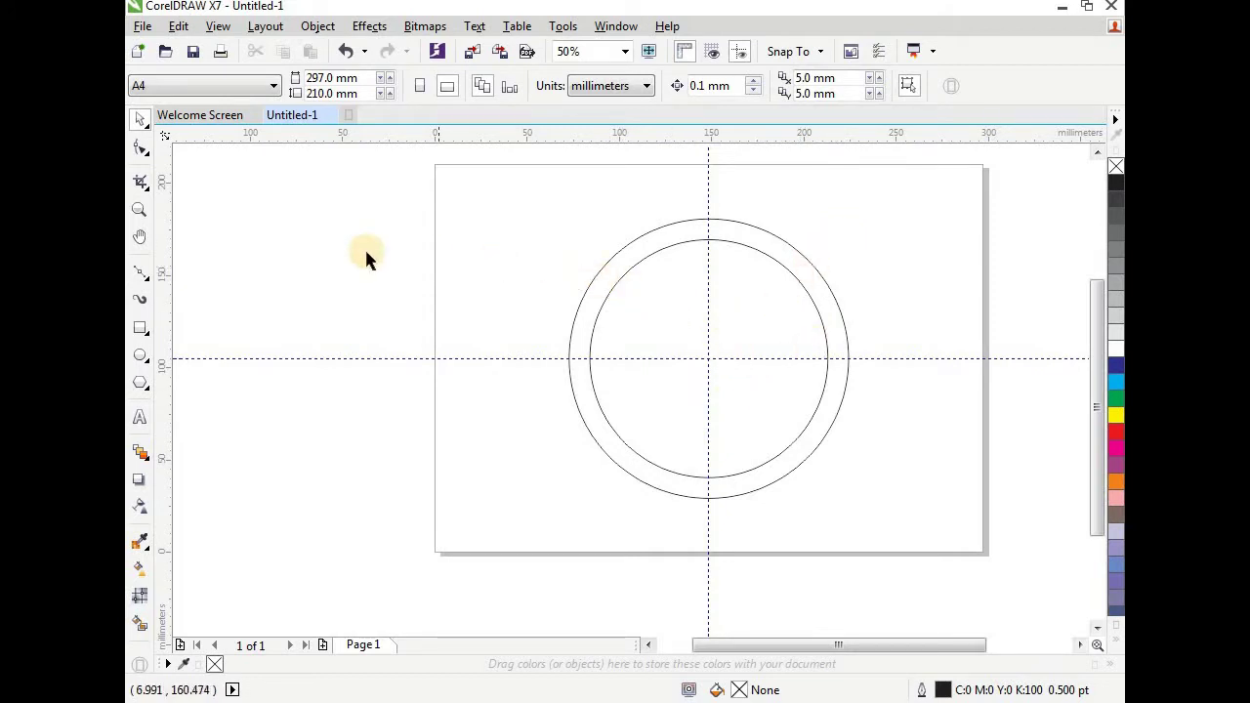
- Draw a narrow upright rectangle about 5.3 by 20.6 mm outside the ring, near its upper left
left_click(138, 330)
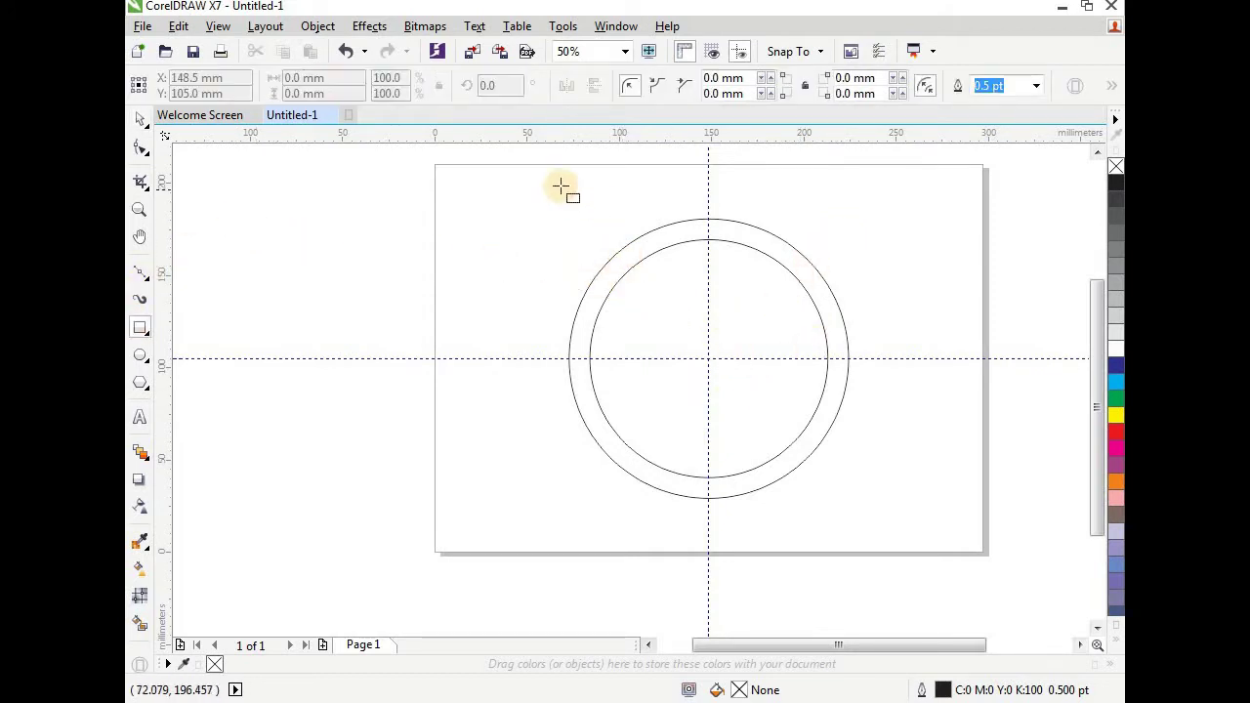
left_click_drag(560, 186, 570, 223)
scroll(566, 201, "up", 2)
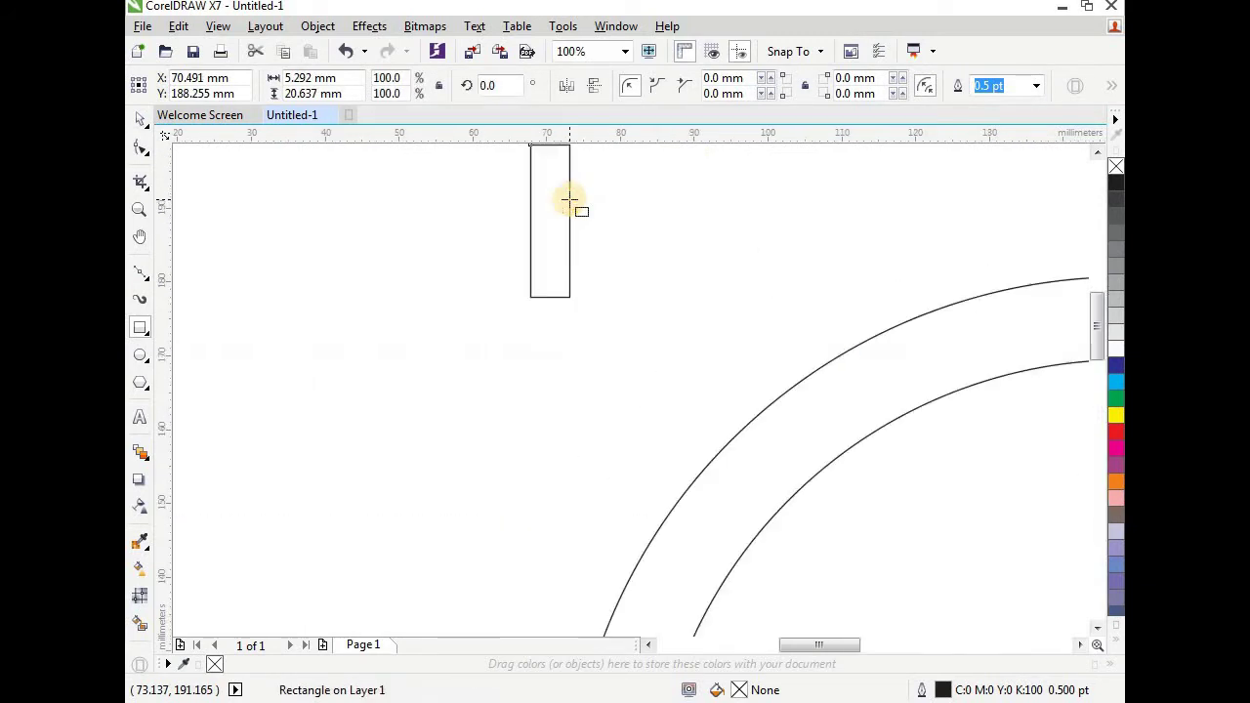
- Convert the rectangle to curves and taper it by nudging its two lower corner nodes inward
left_click(322, 27)
left_click(404, 430)
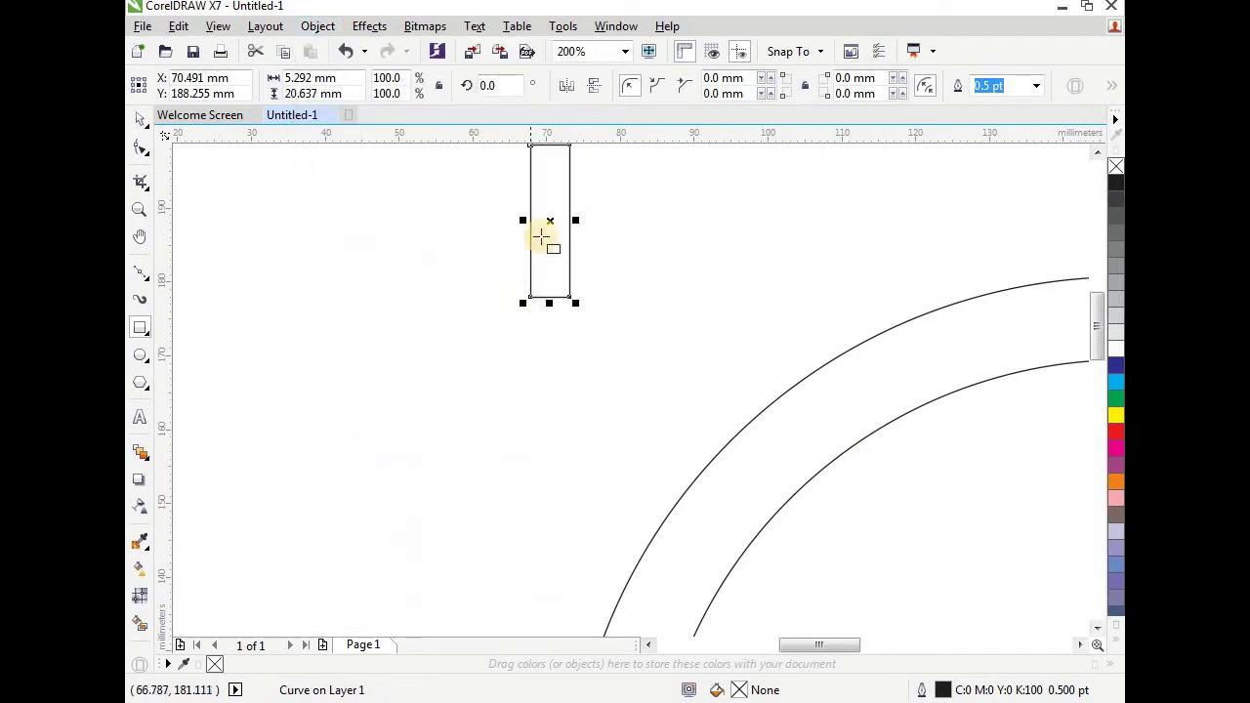
left_click(142, 151)
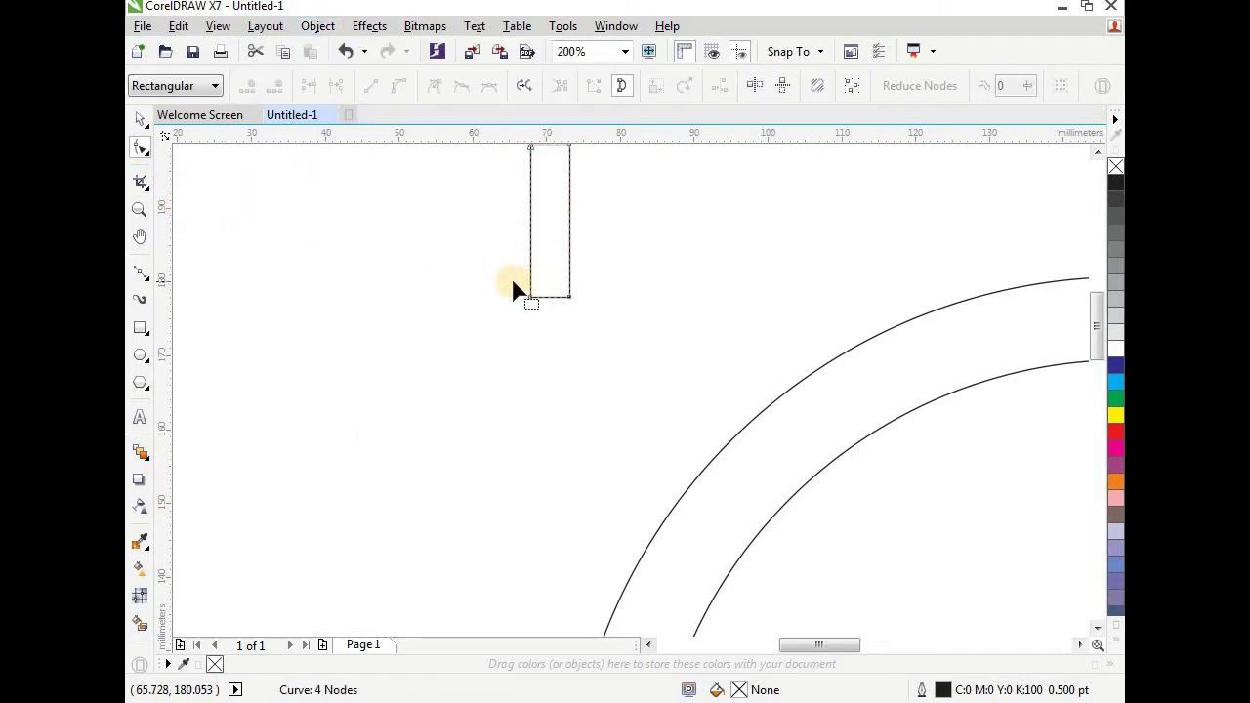
left_click_drag(531, 303, 547, 322)
key("Left")
key("Left")
key("Left")
key("Left")
key("Left")
key("Left")
key("Left")
key("Left")
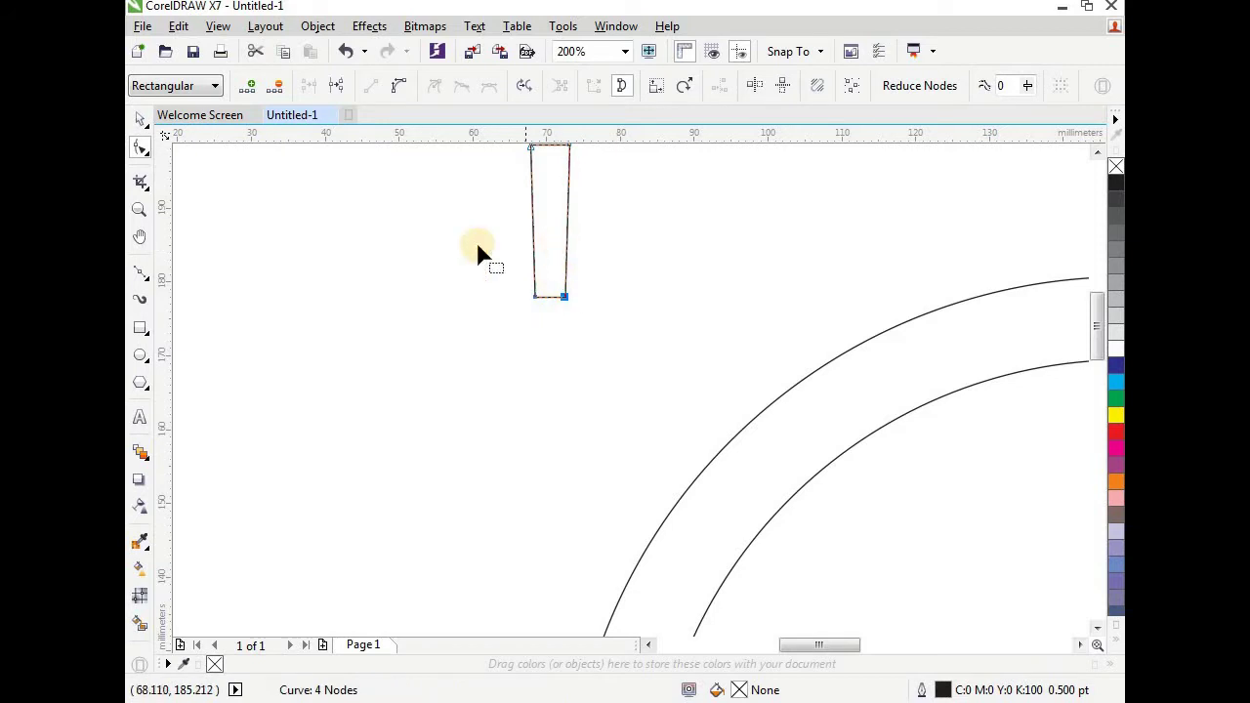
- Narrow the tapered bar evenly on both sides to about 4.1 mm wide
left_click(140, 118)
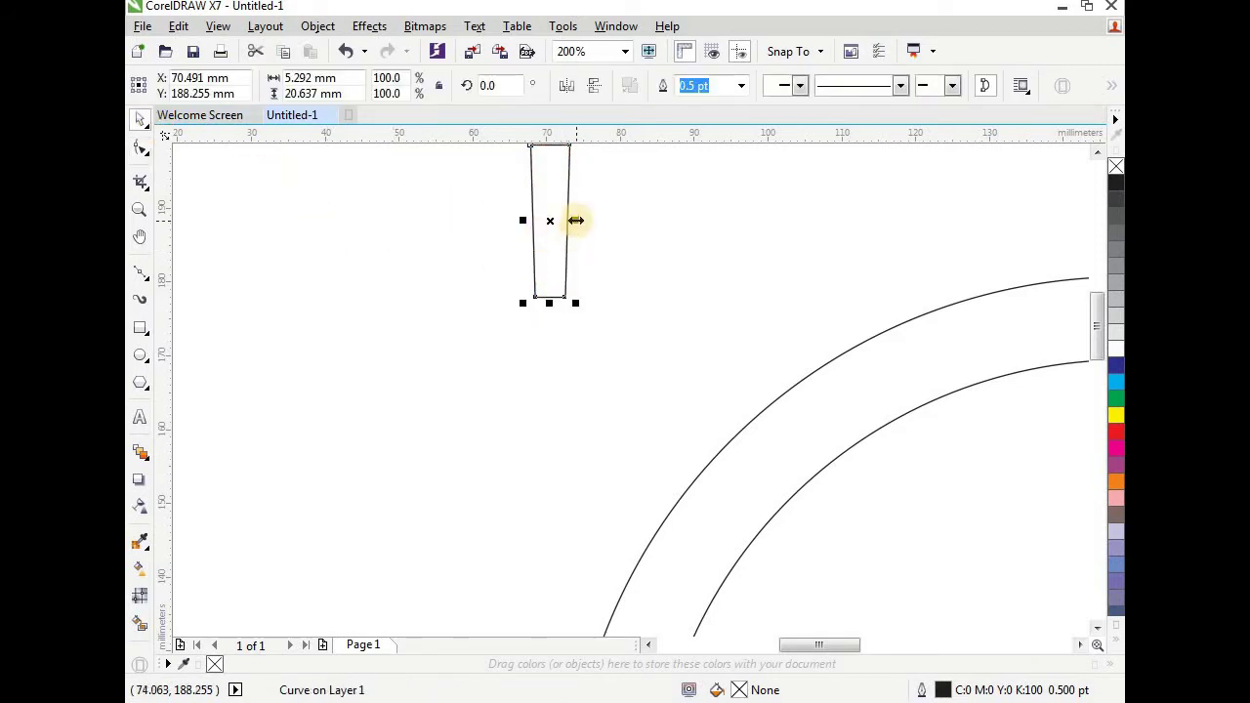
mouse_move(576, 221)
left_mouse_down()
mouse_move(561, 212)
mouse_move(574, 219)
left_mouse_up()
scroll(561, 219, "up", 1)
scroll(537, 231, "down", 2)
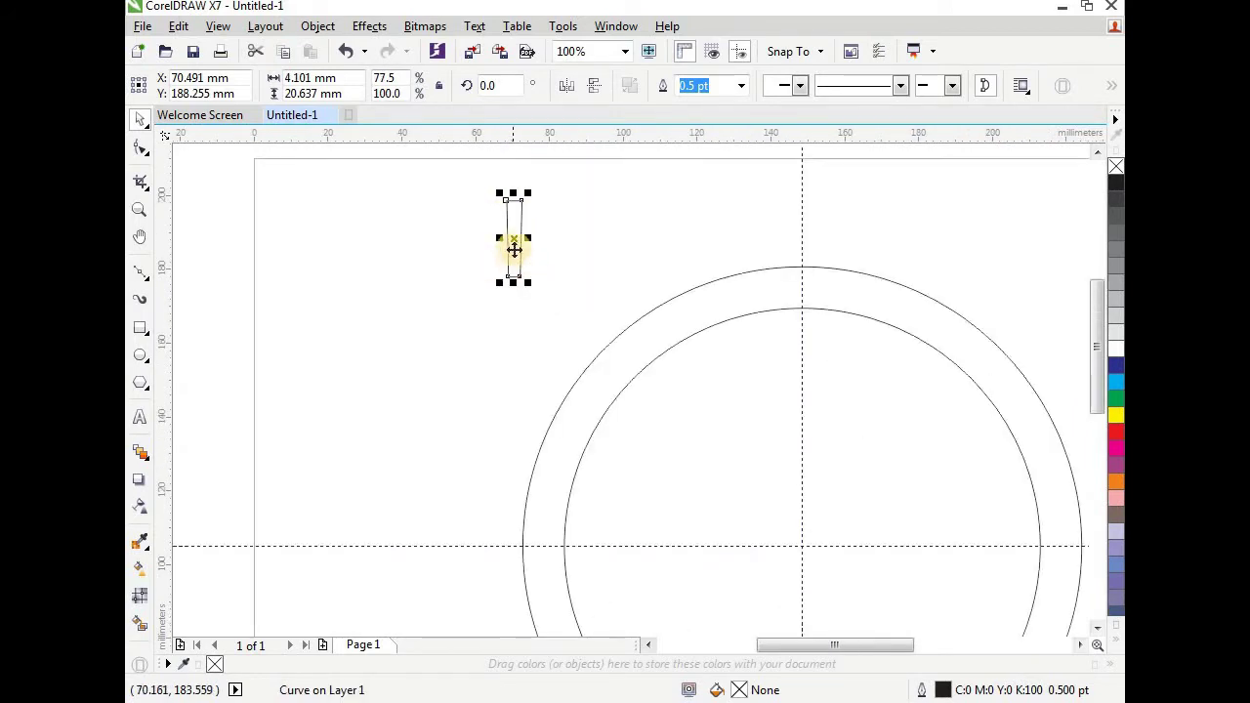
- Move the tapered bar just inside the top of the ring and scale it down to about 2.4 by 11.9 mm
left_click_drag(514, 249, 809, 354)
scroll(811, 408, "up", 1)
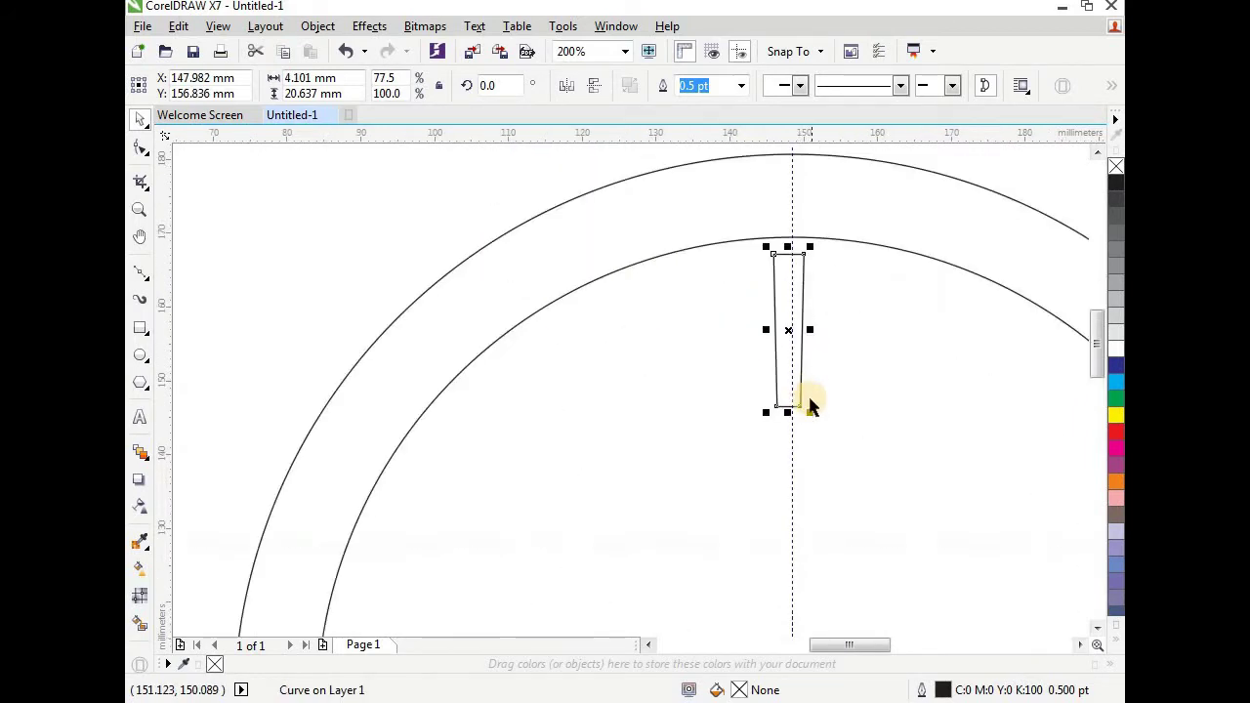
left_click_drag(811, 409, 797, 348)
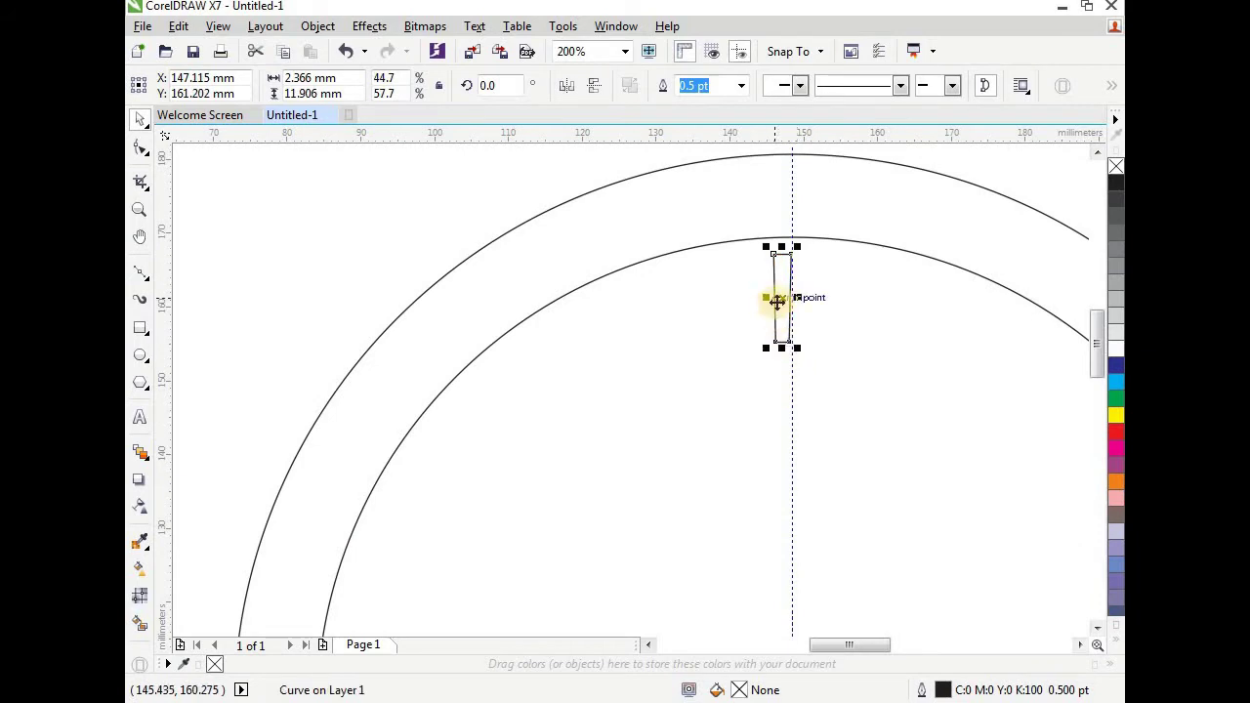
- Centre the tapered bar on the vertical guideline and scale it down to about 2.1 by 10.7 mm
left_click_drag(777, 302, 795, 291)
scroll(794, 290, "up", 1)
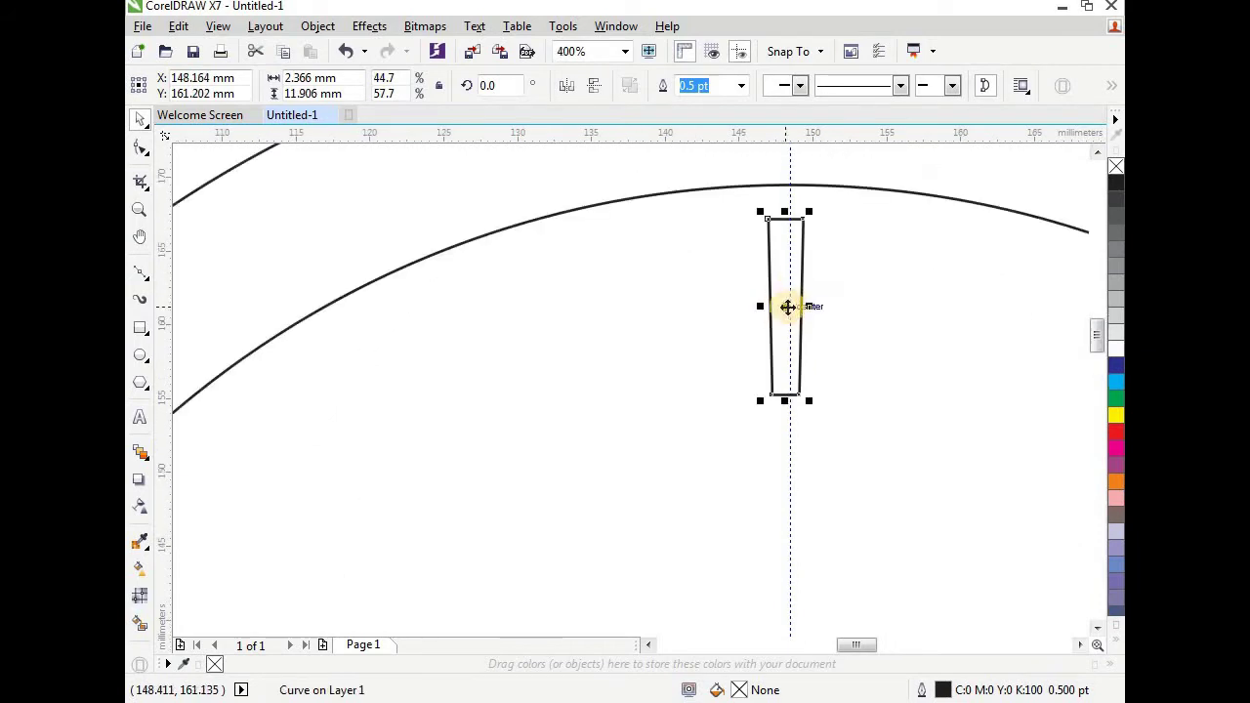
scroll(787, 306, "up", 2)
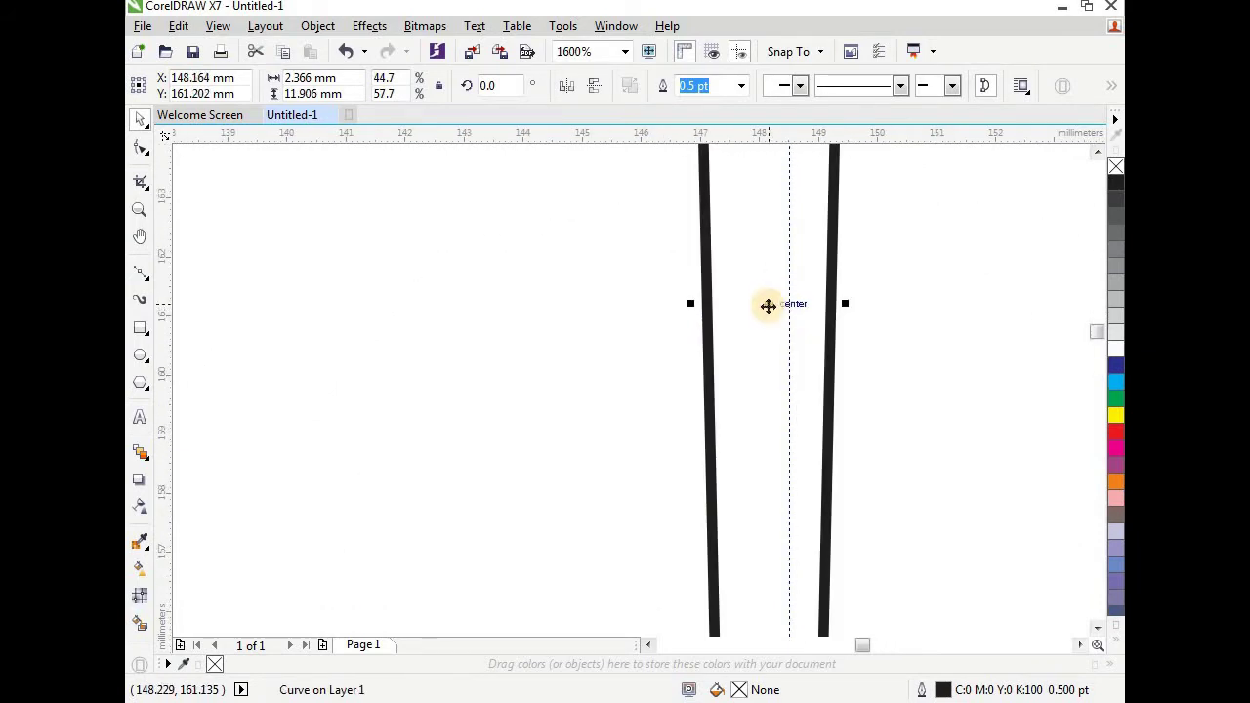
left_click_drag(769, 306, 789, 305)
scroll(789, 305, "down", 2)
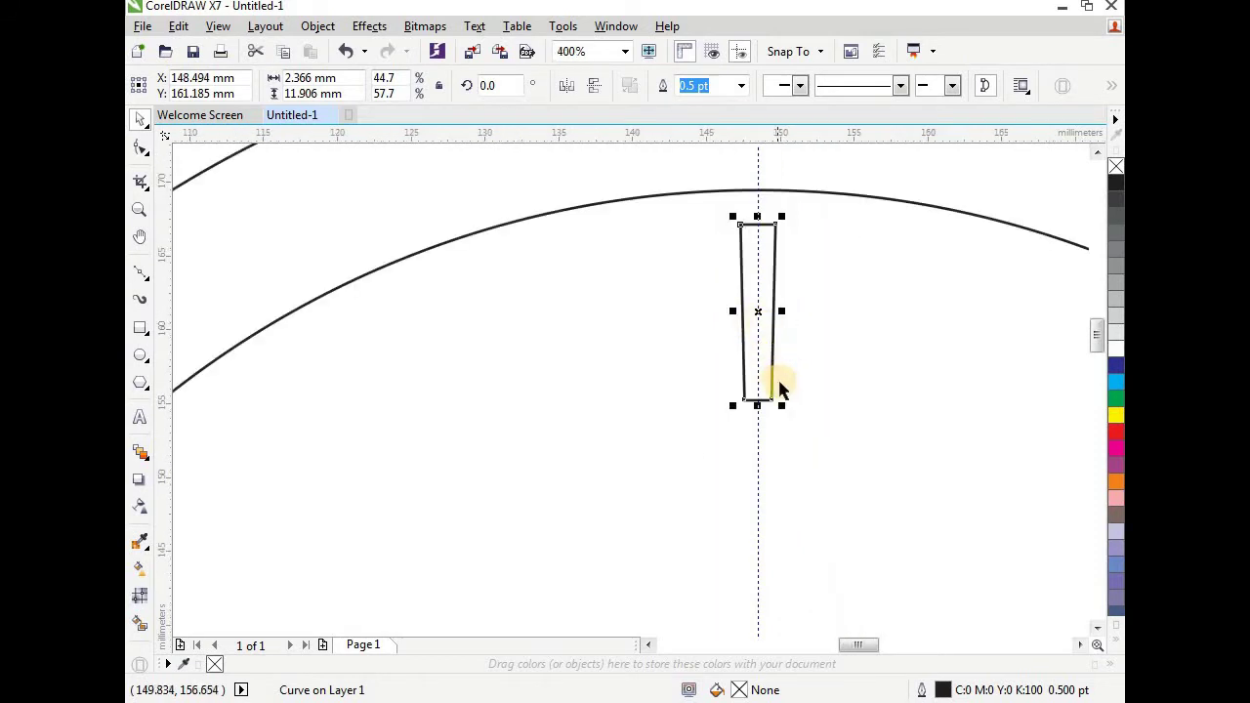
left_click_drag(784, 404, 779, 389)
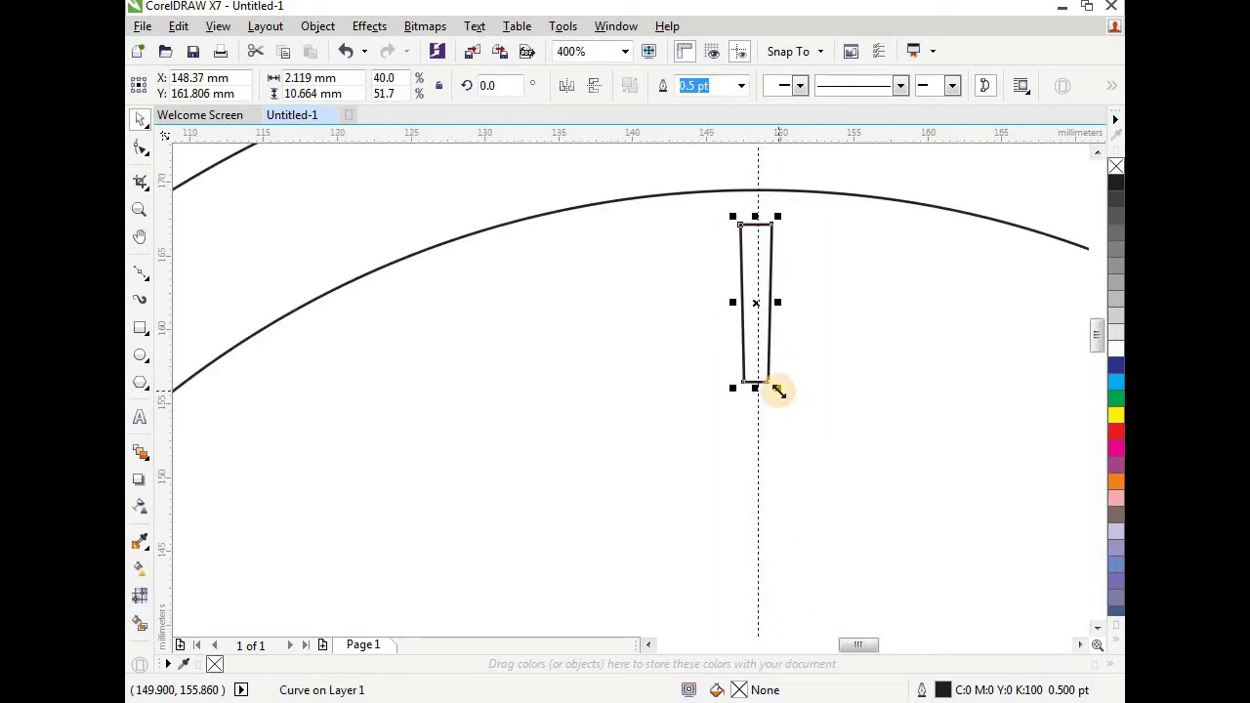
- Fill the tapered bar with solid black
left_click(1116, 188)
scroll(720, 260, "down", 1)
scroll(734, 335, "up", 1)
scroll(733, 335, "down", 1)
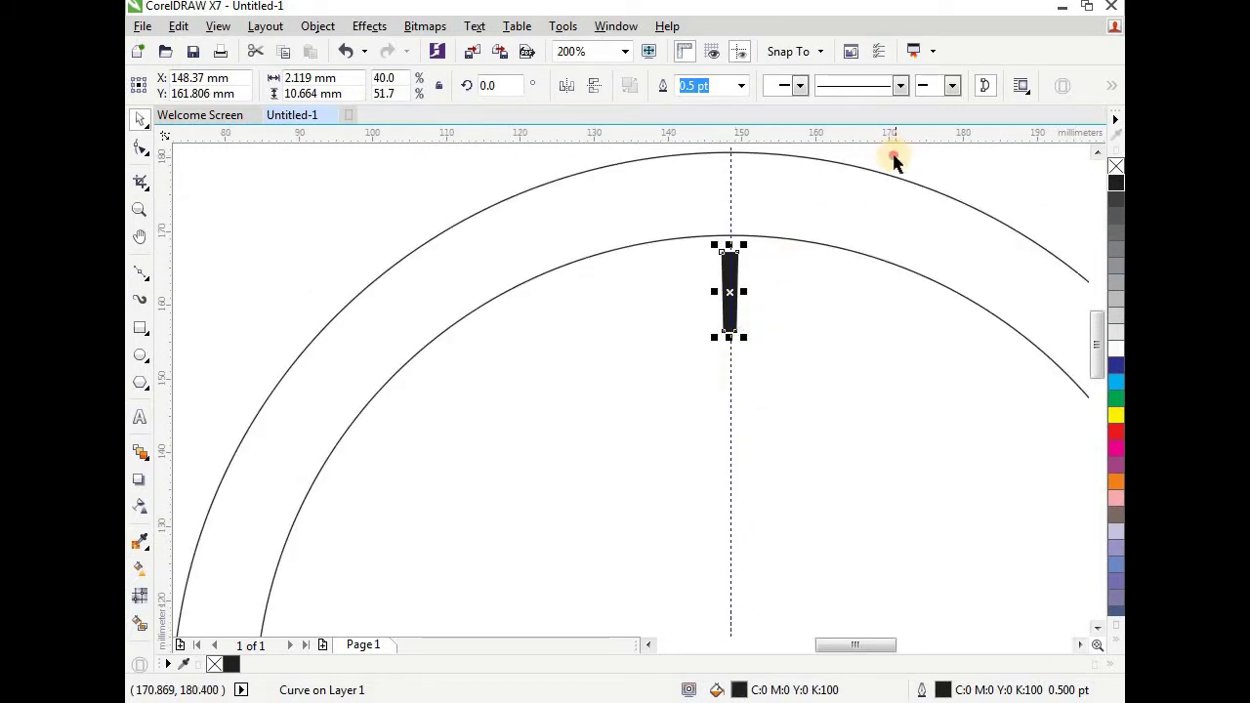
key("Escape")
- Scale the tapered bar down to about 1.9 by 9.5 mm and recentre it on the vertical guideline
scroll(706, 332, "up", 1)
left_click(730, 303)
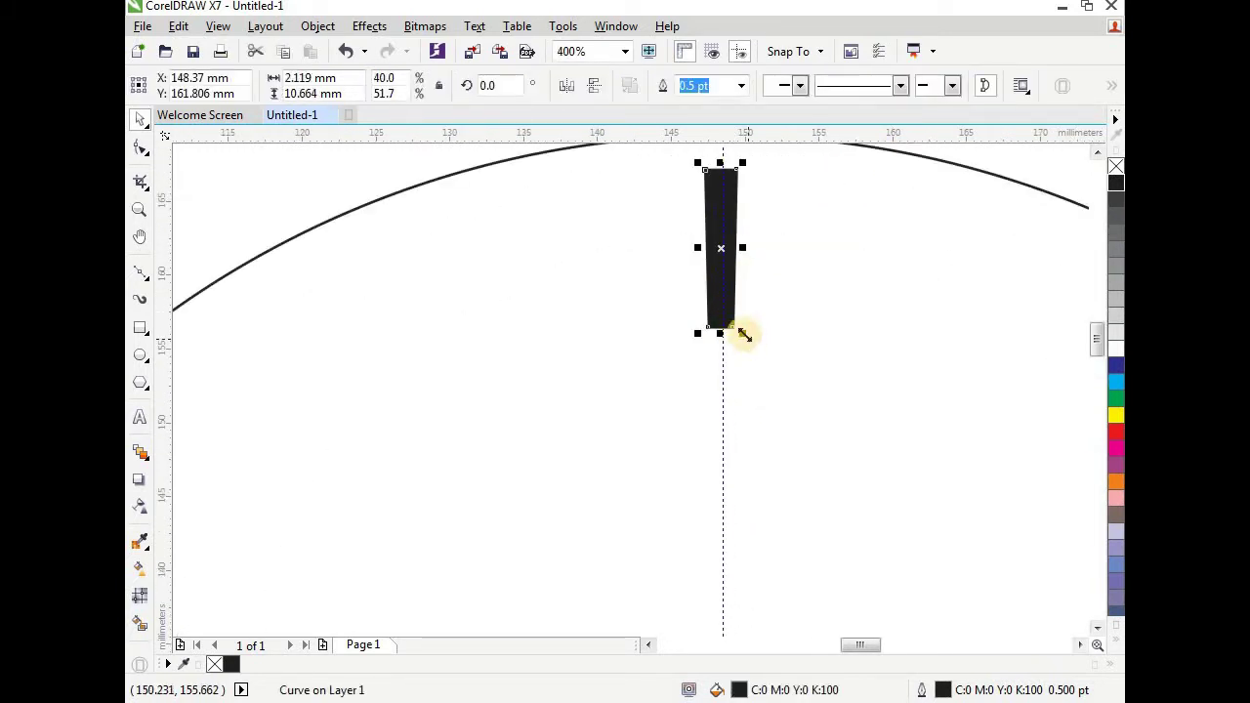
left_click_drag(743, 334, 740, 317)
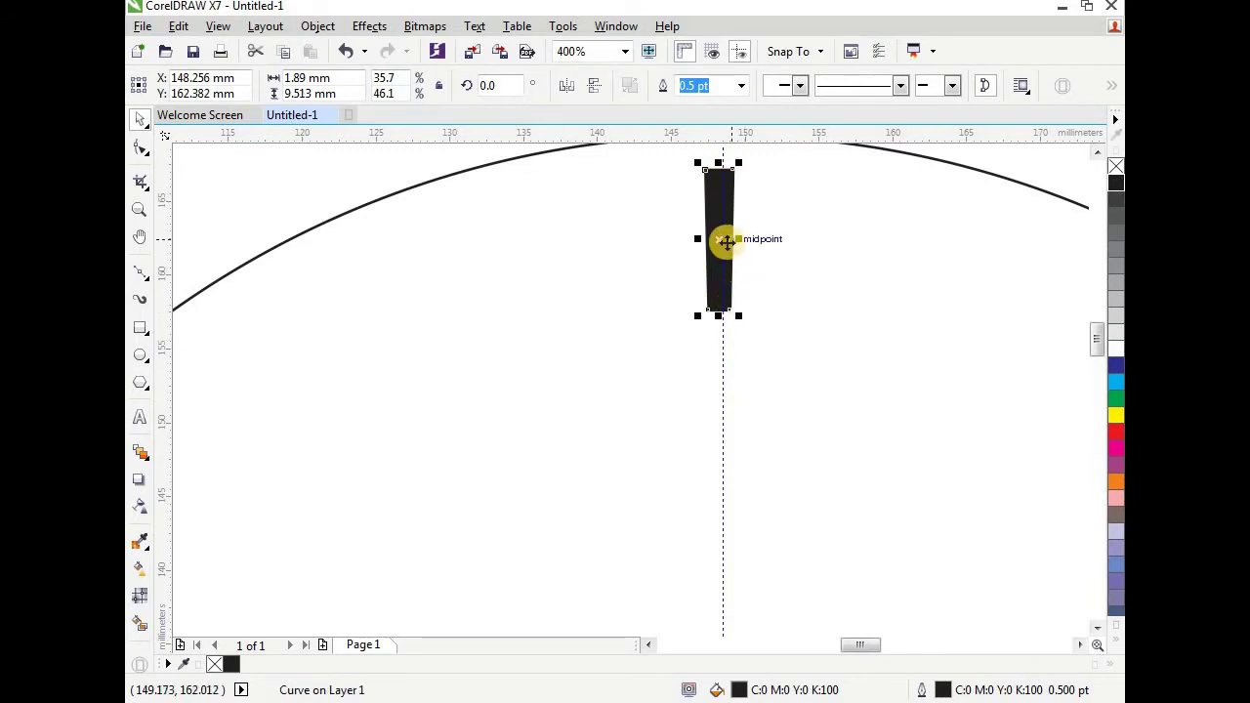
scroll(726, 243, "up", 1)
left_click_drag(720, 235, 745, 235)
scroll(720, 235, "up", 2)
scroll(692, 244, "down", 4)
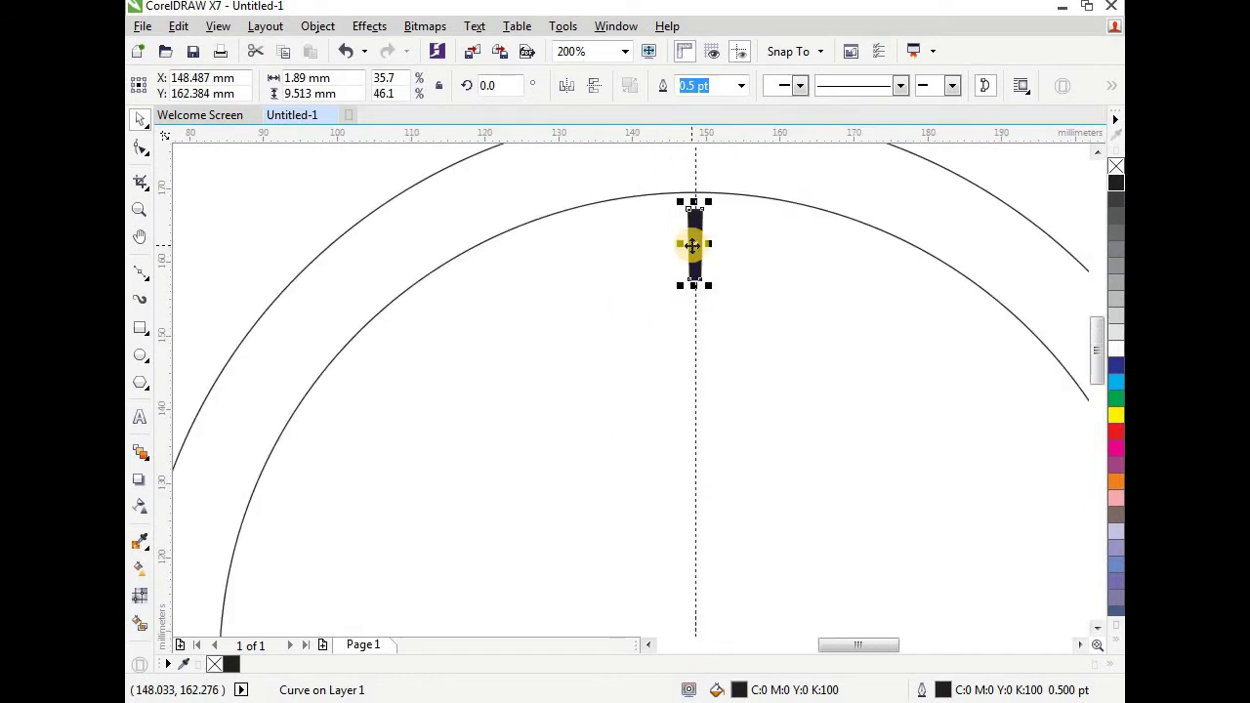
scroll(692, 245, "up", 1)
scroll(692, 244, "down", 1)
left_click(668, 280)
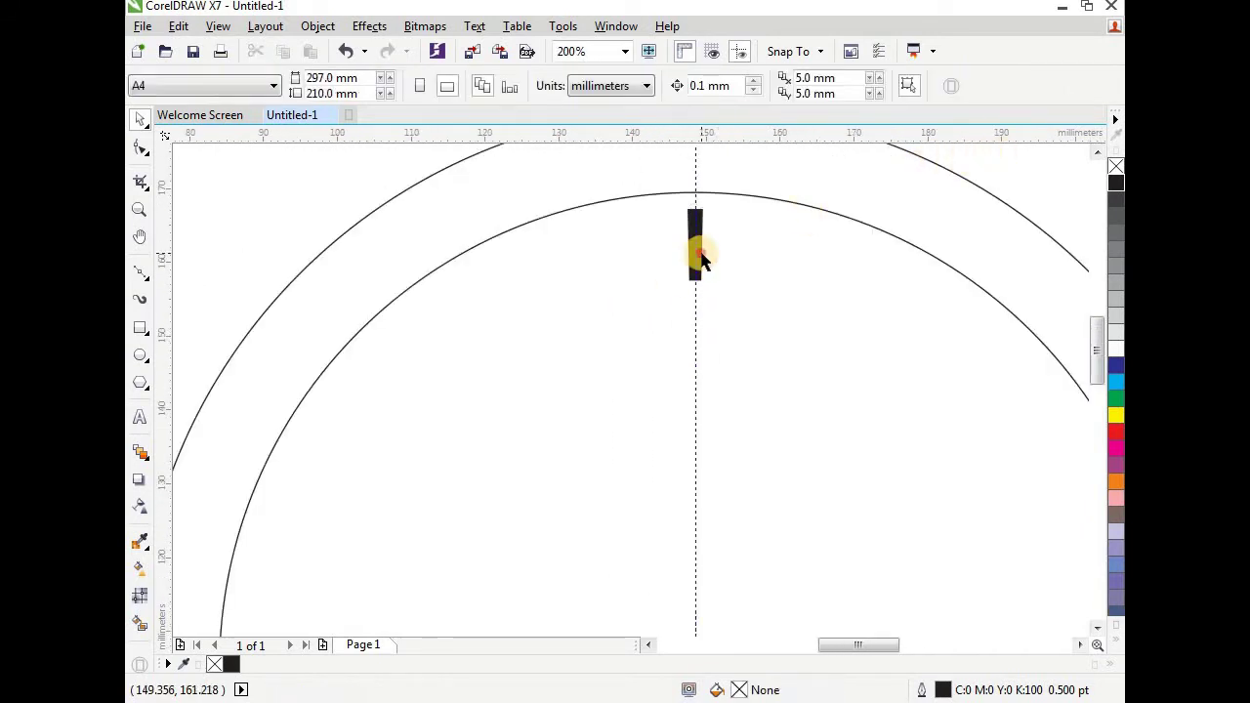
- Move the tapered bar's rotation centre to the intersection of the two centre guidelines
left_click_drag(701, 257, 694, 244)
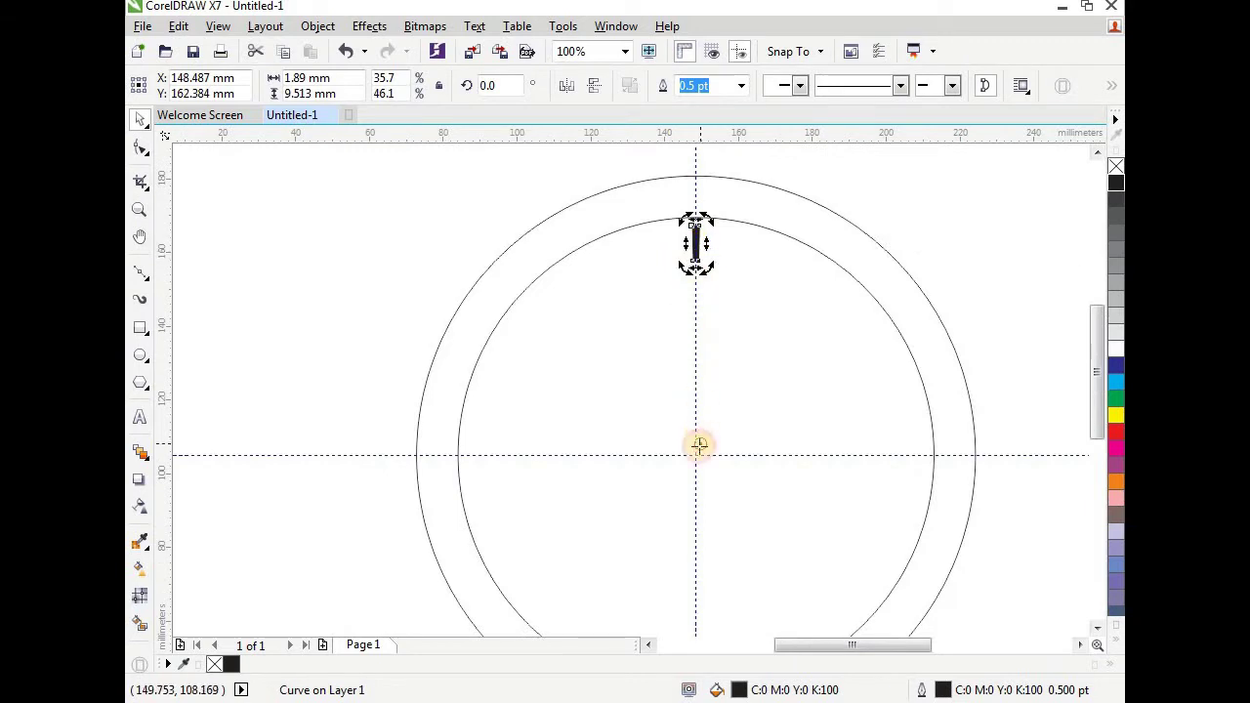
scroll(698, 451, "down", 1)
scroll(698, 451, "up", 1)
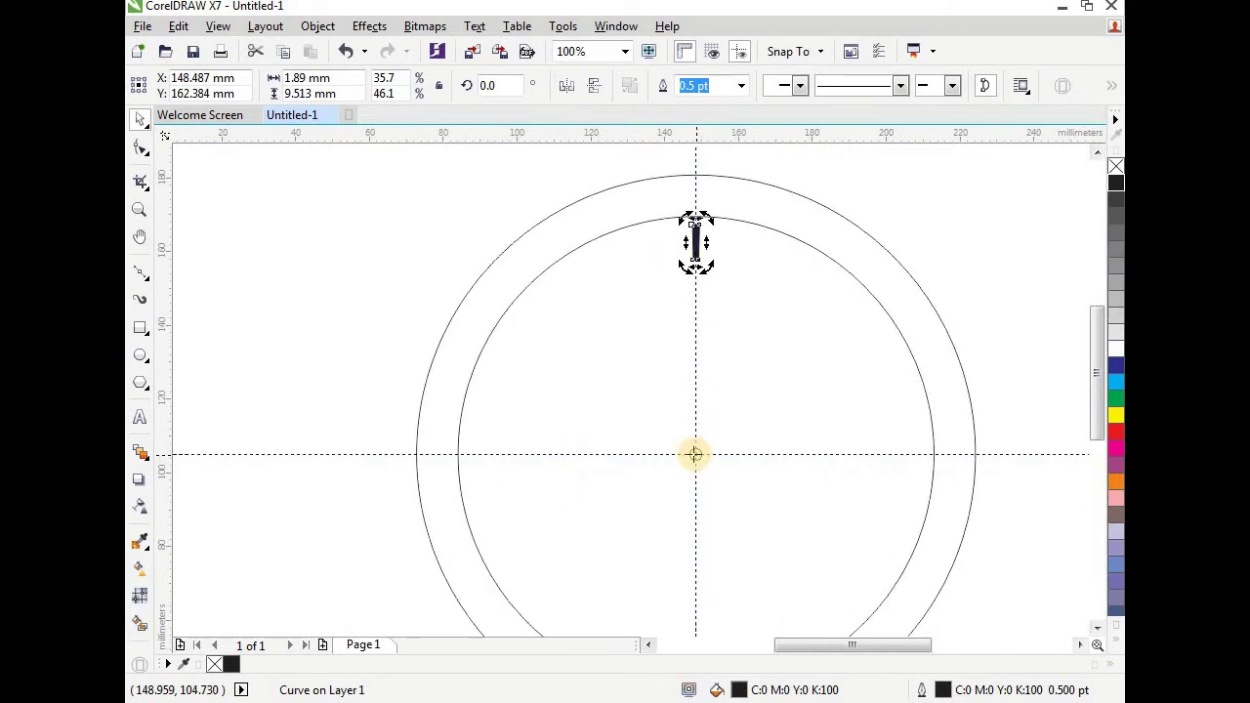
left_click(763, 196)
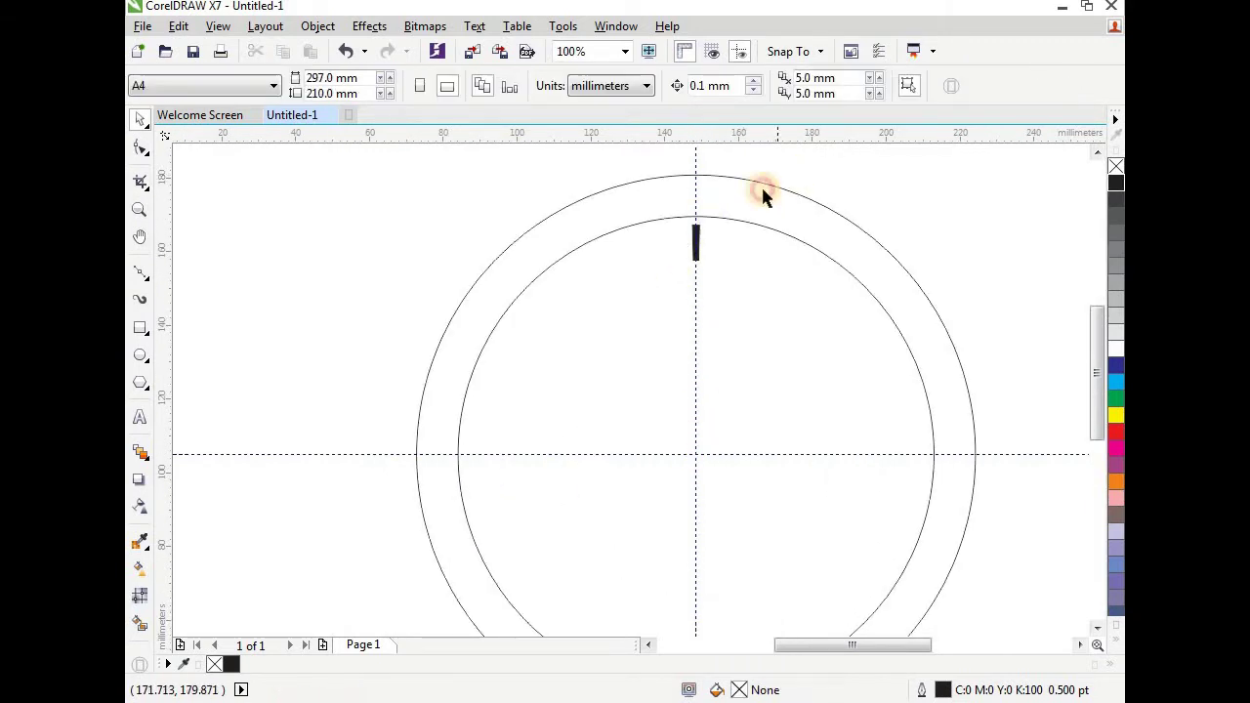
- Rotate the tapered bar by 30° around the ring's centre with 11 copies to form the hour marks
left_click(698, 244)
left_click(614, 29)
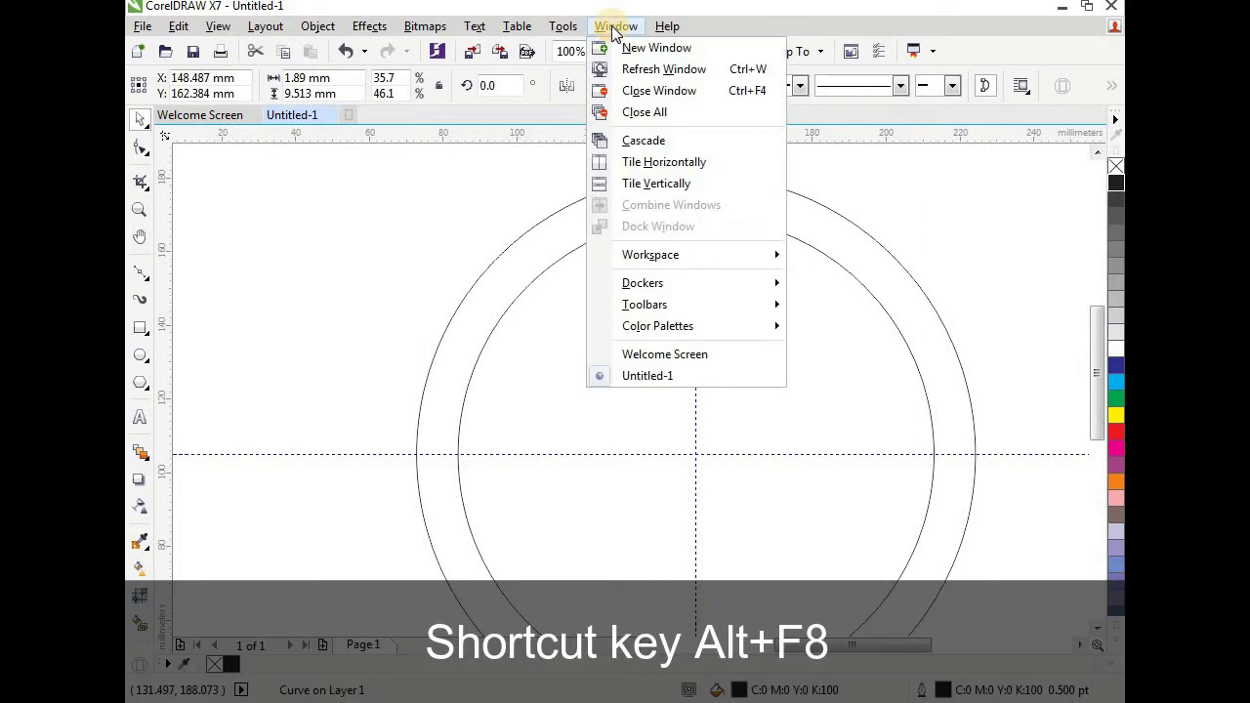
mouse_move(672, 284)
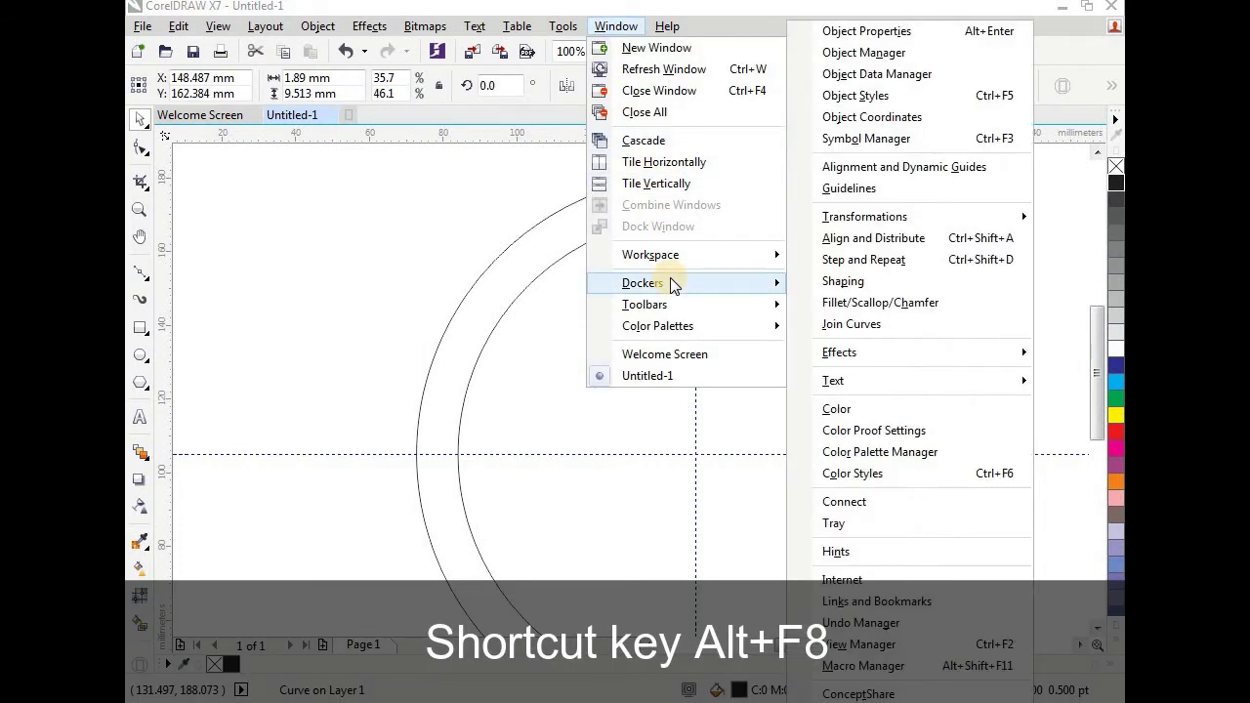
mouse_move(968, 214)
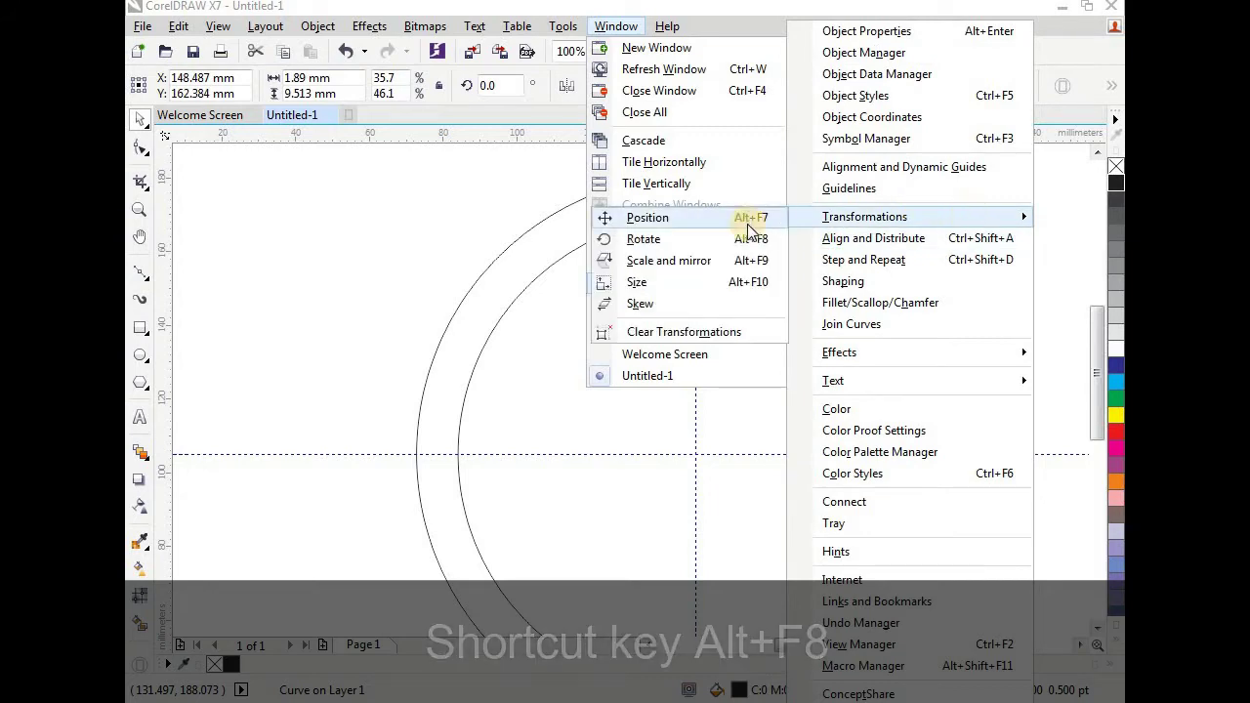
left_click(698, 240)
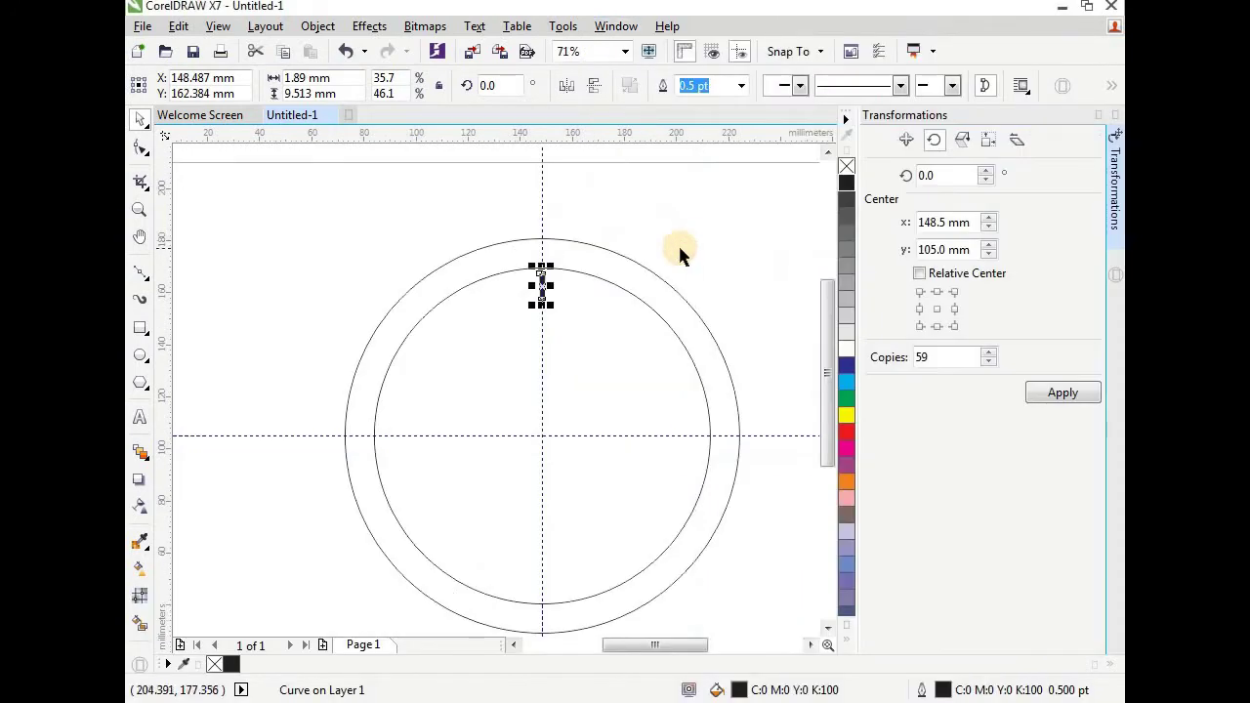
left_click_drag(946, 176, 913, 176)
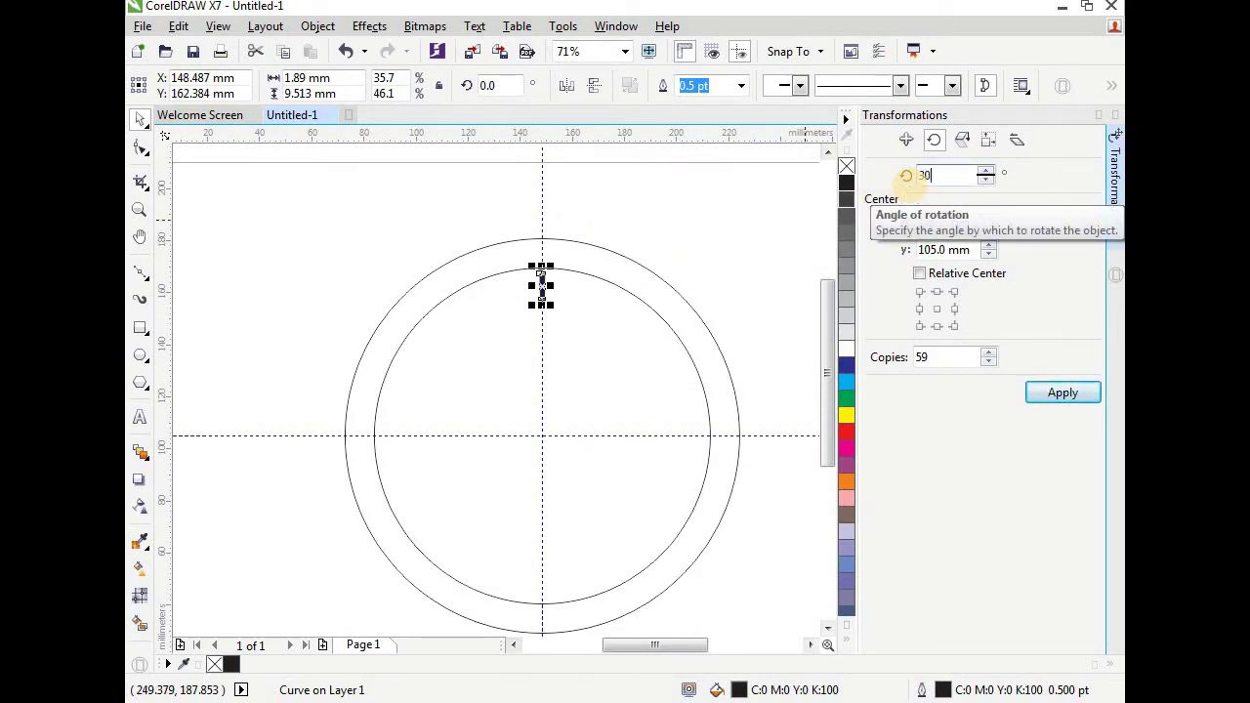
left_click_drag(955, 358, 873, 381)
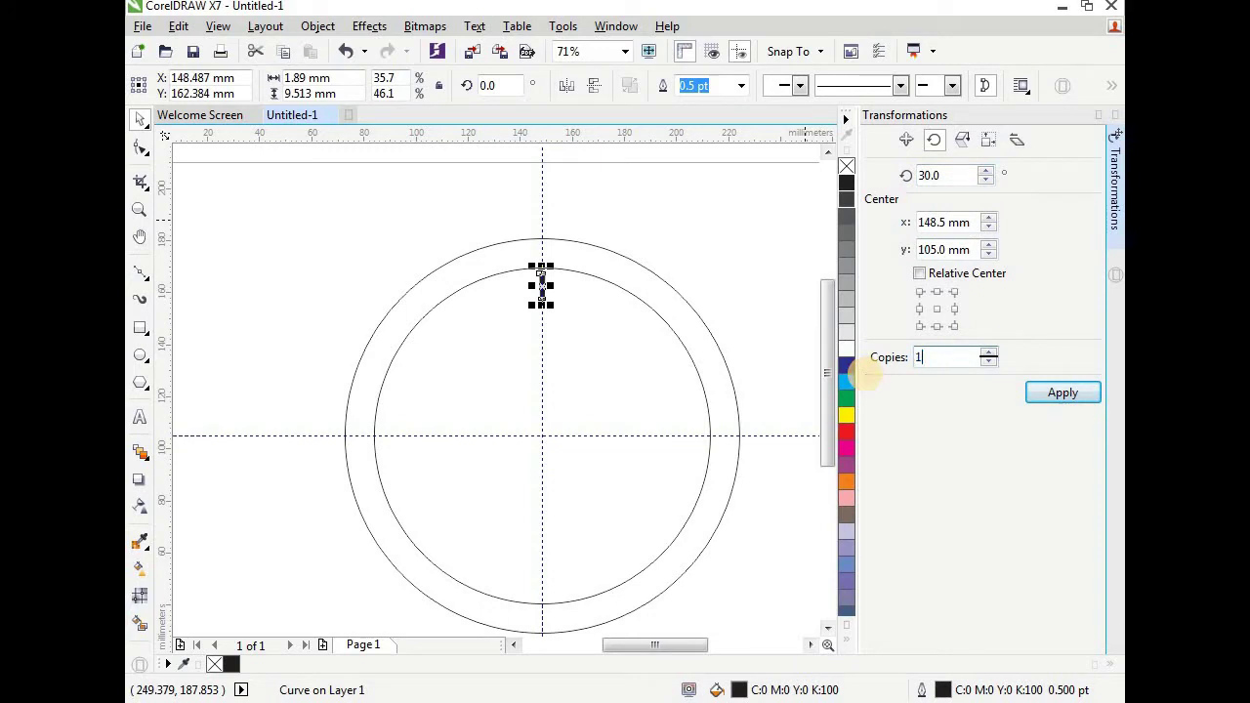
left_click(1065, 393)
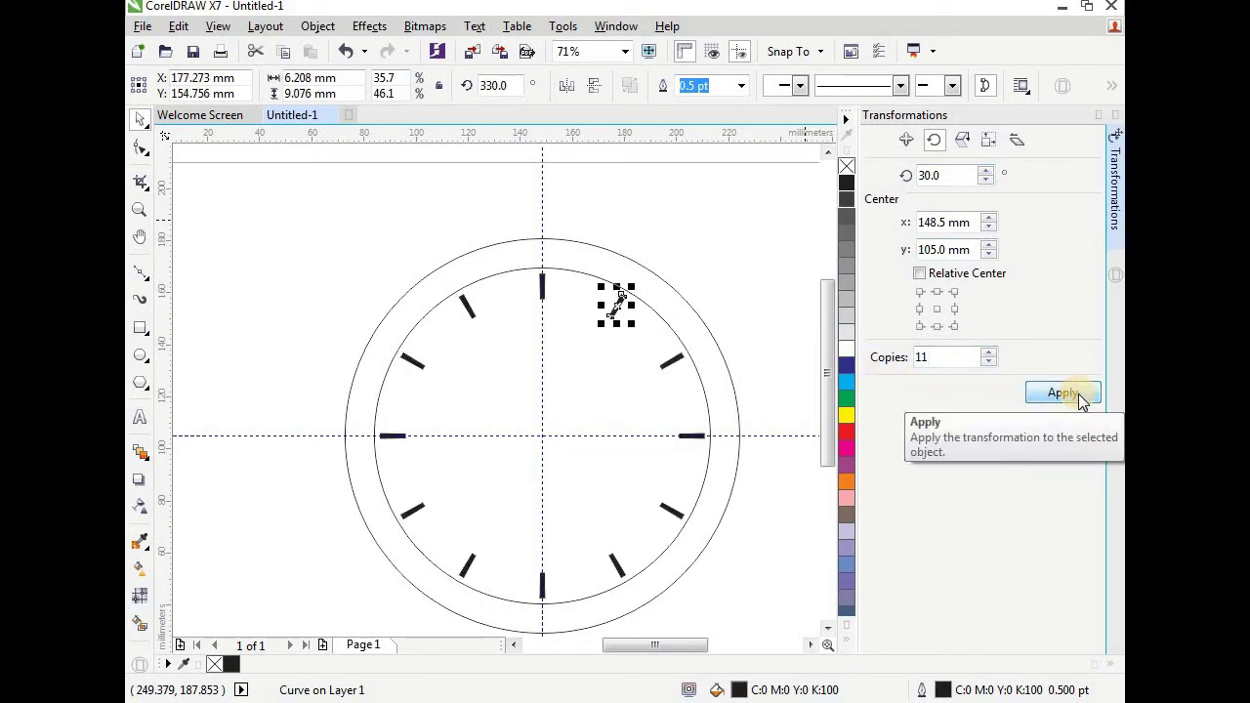
left_click(766, 271)
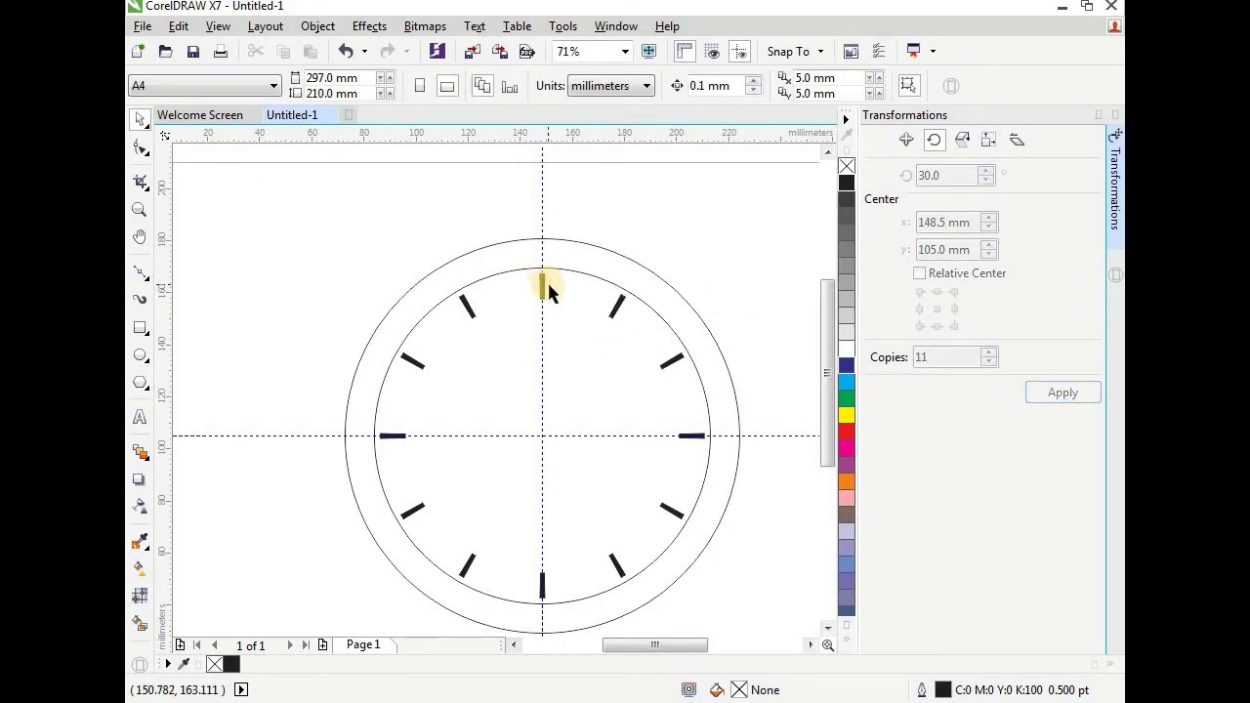
- Make a scaled-down copy of the 12 o'clock bar, about 0.5 by 2.7 mm, and place it at that bar's outer end
scroll(547, 281, "up", 5)
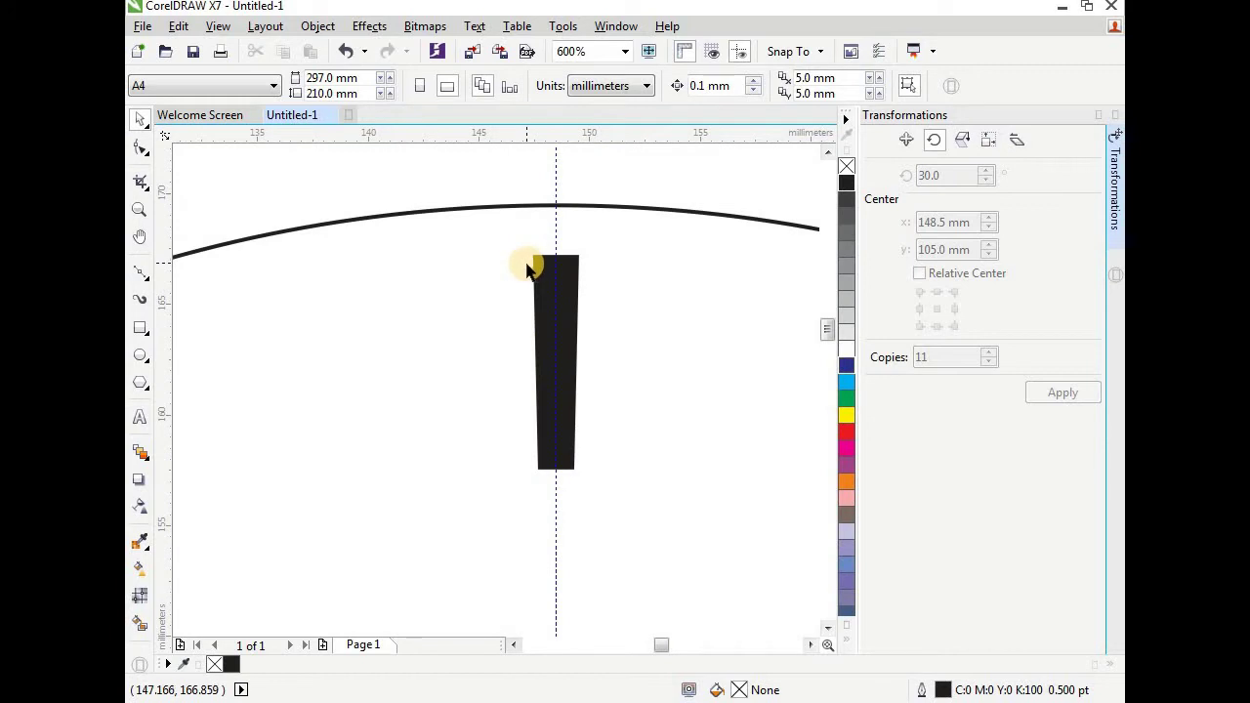
left_click(573, 270)
left_click_drag(577, 256, 566, 303)
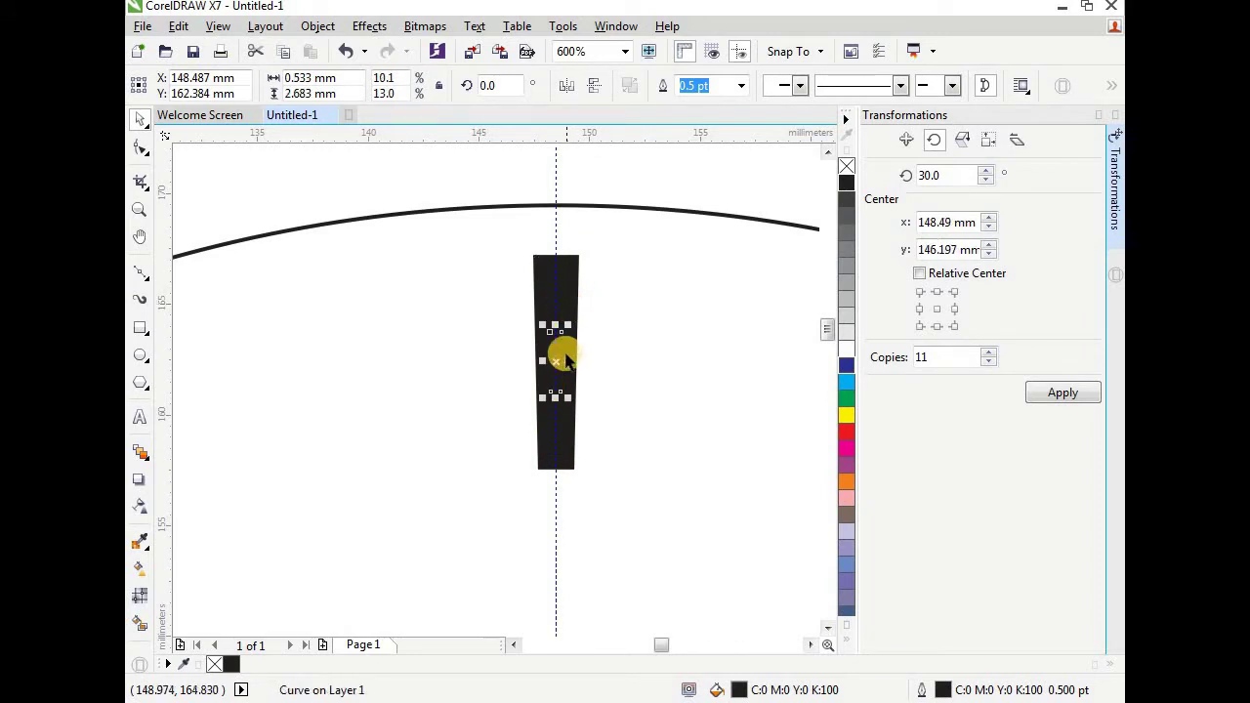
left_click_drag(558, 365, 573, 251)
scroll(573, 251, "down", 1)
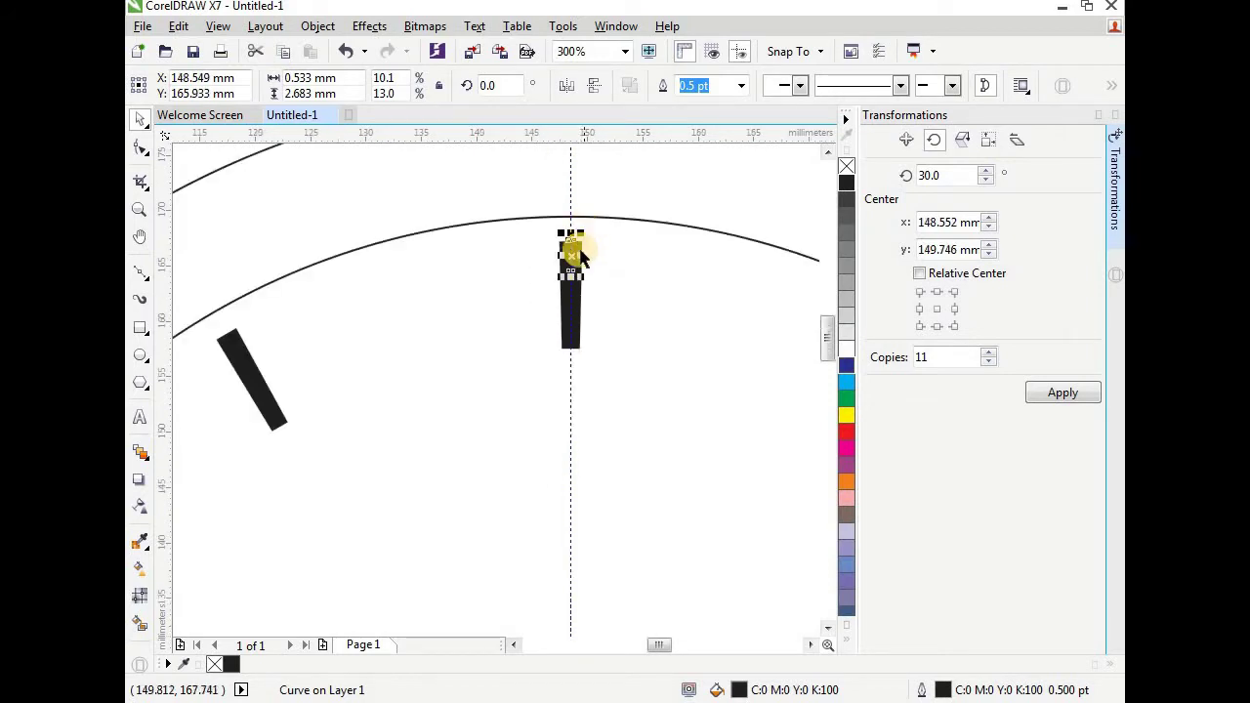
scroll(570, 264, "up", 1)
scroll(605, 186, "down", 1)
- Move the small bar's rotation centre to the guideline intersection at X 148.5 mm, Y 105 mm
scroll(595, 329, "down", 4)
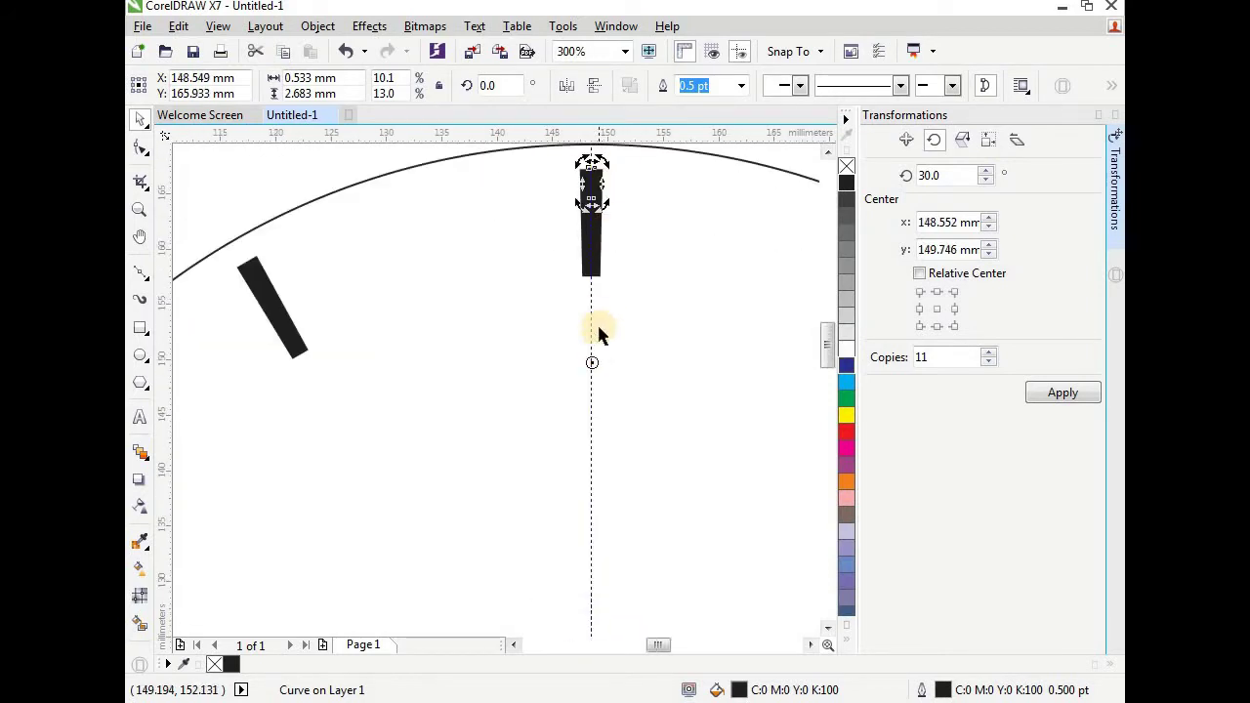
scroll(599, 328, "up", 1)
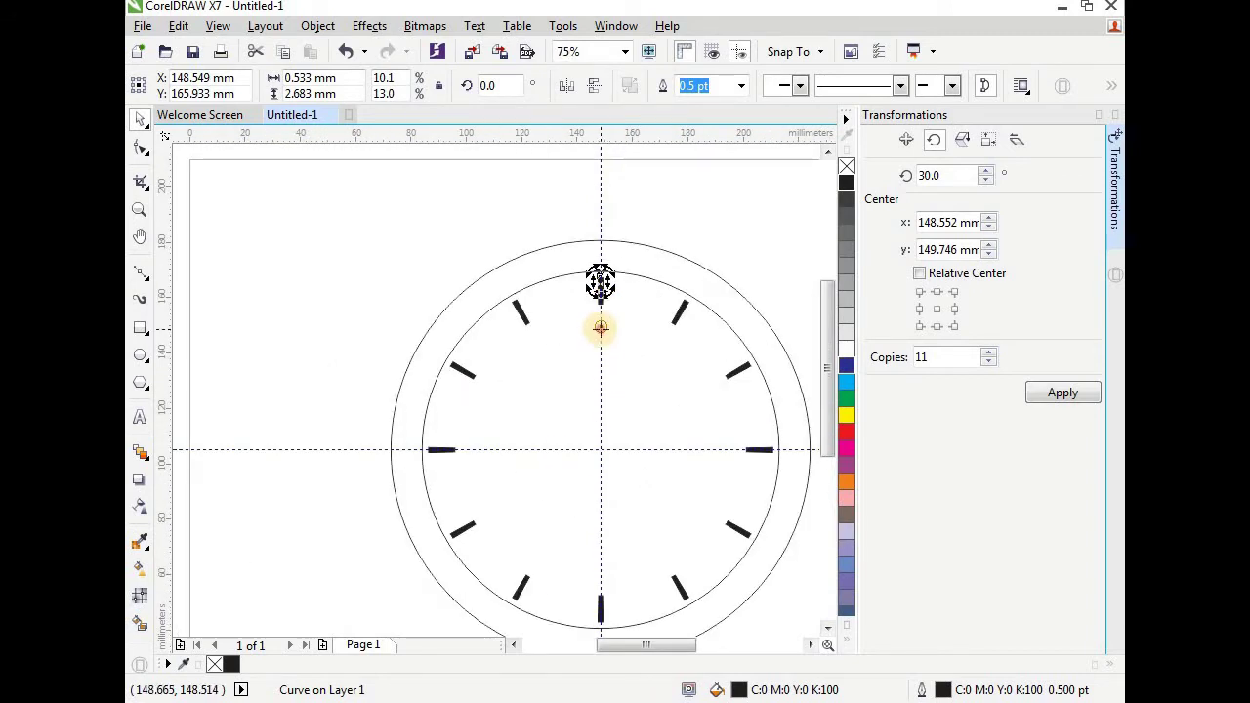
left_click_drag(601, 328, 601, 448)
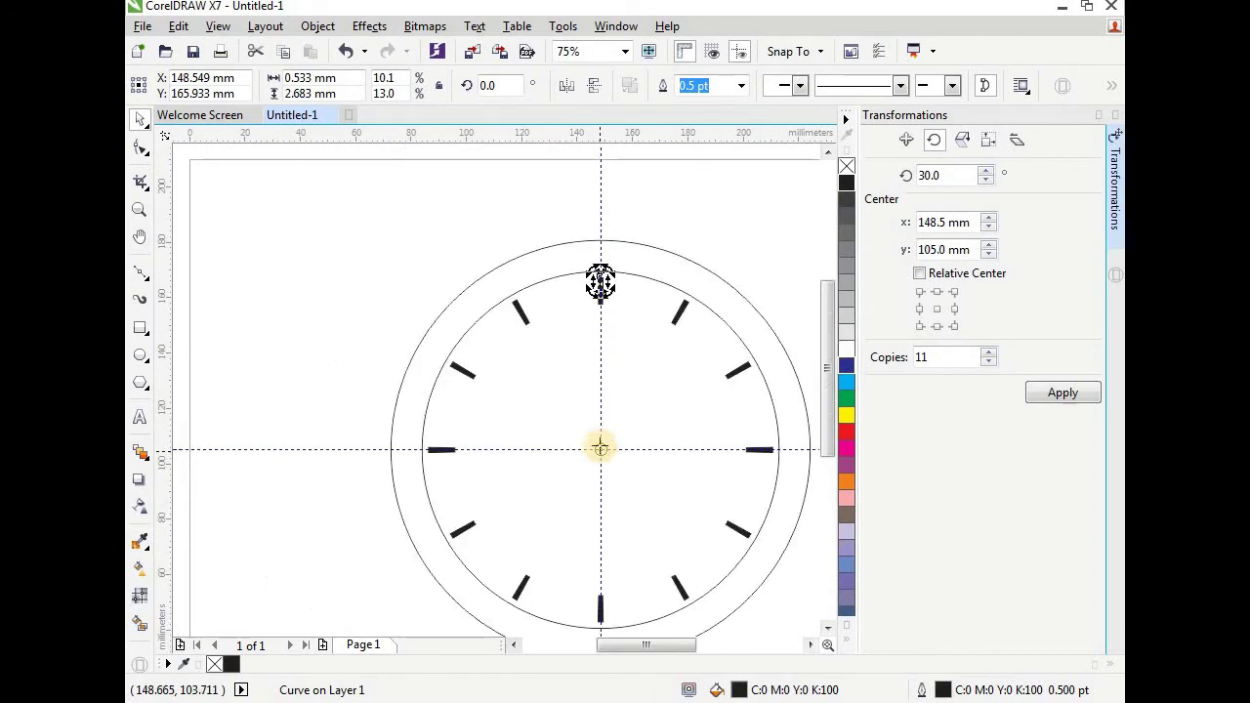
scroll(600, 281, "up", 1)
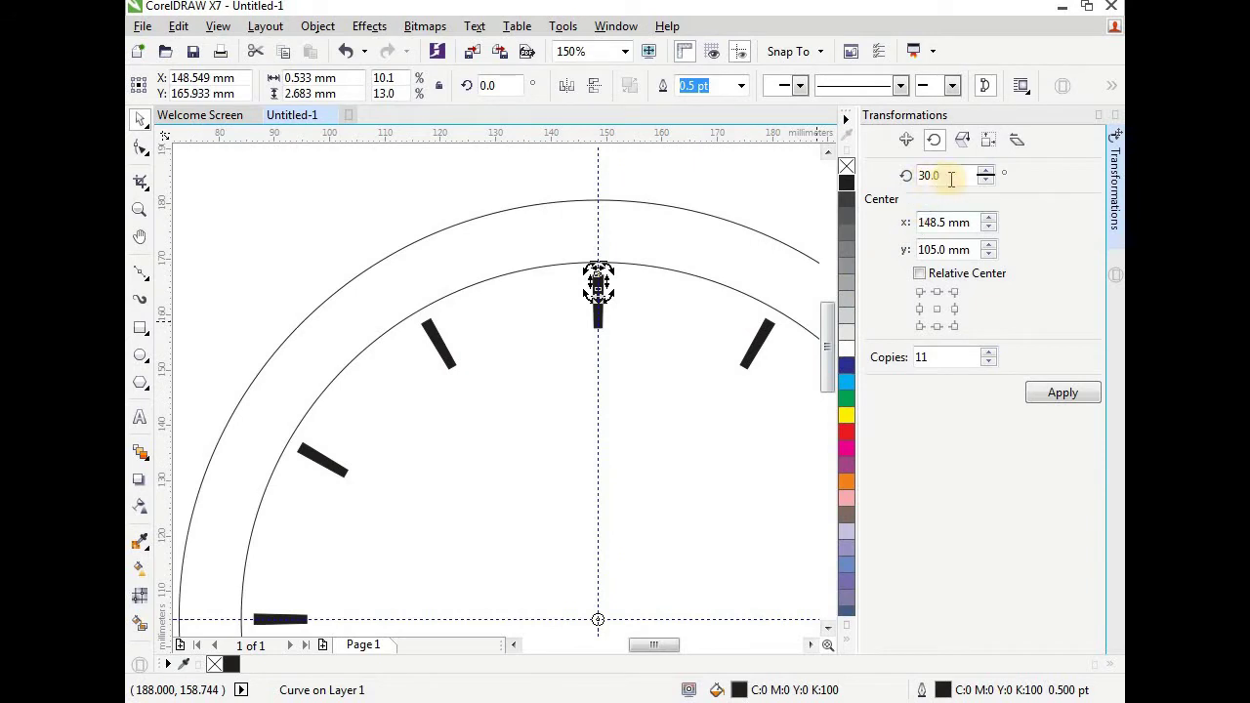
- Rotate the small bar by 6° with 59 copies to form the minute marks, and close the transformation settings
left_click_drag(950, 178, 895, 199)
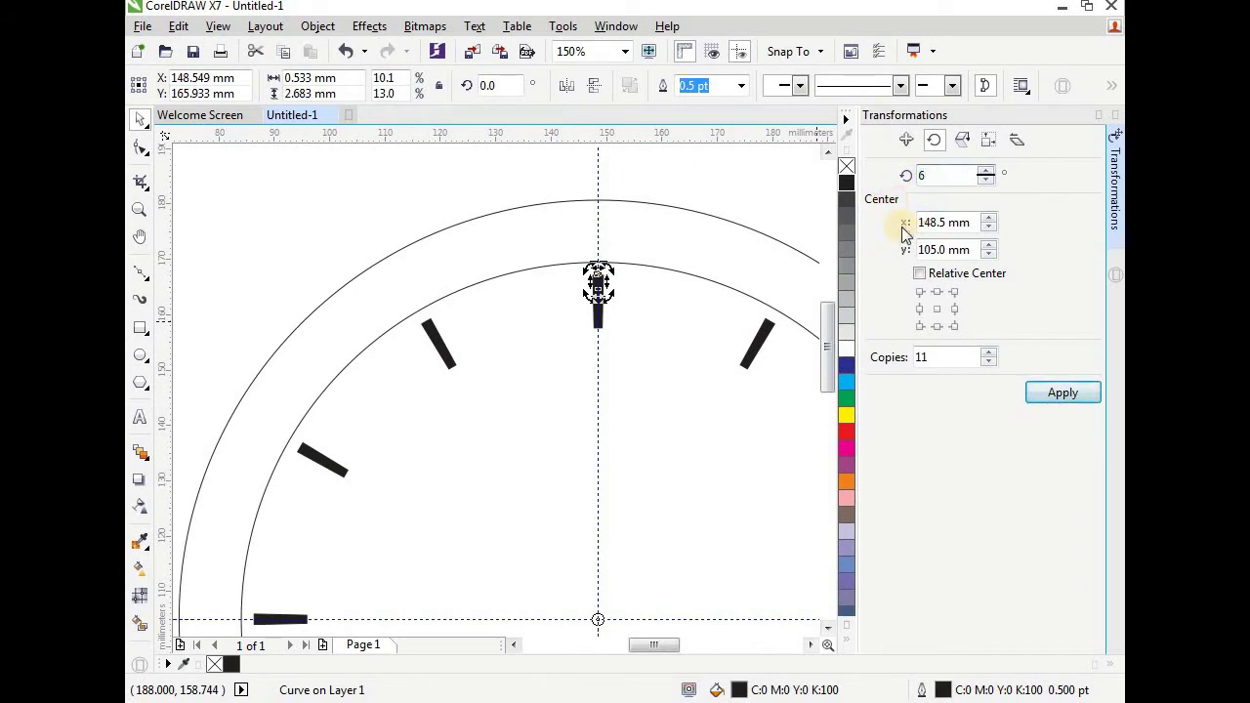
type("59")
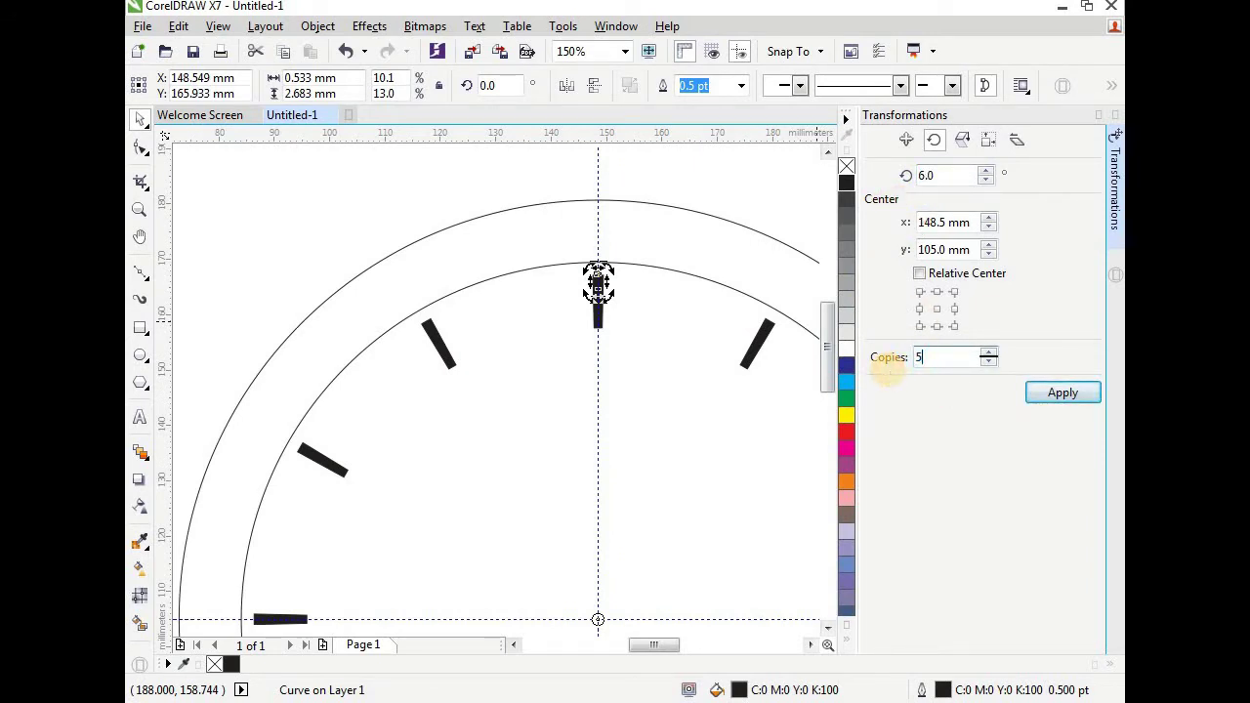
left_click(1091, 401)
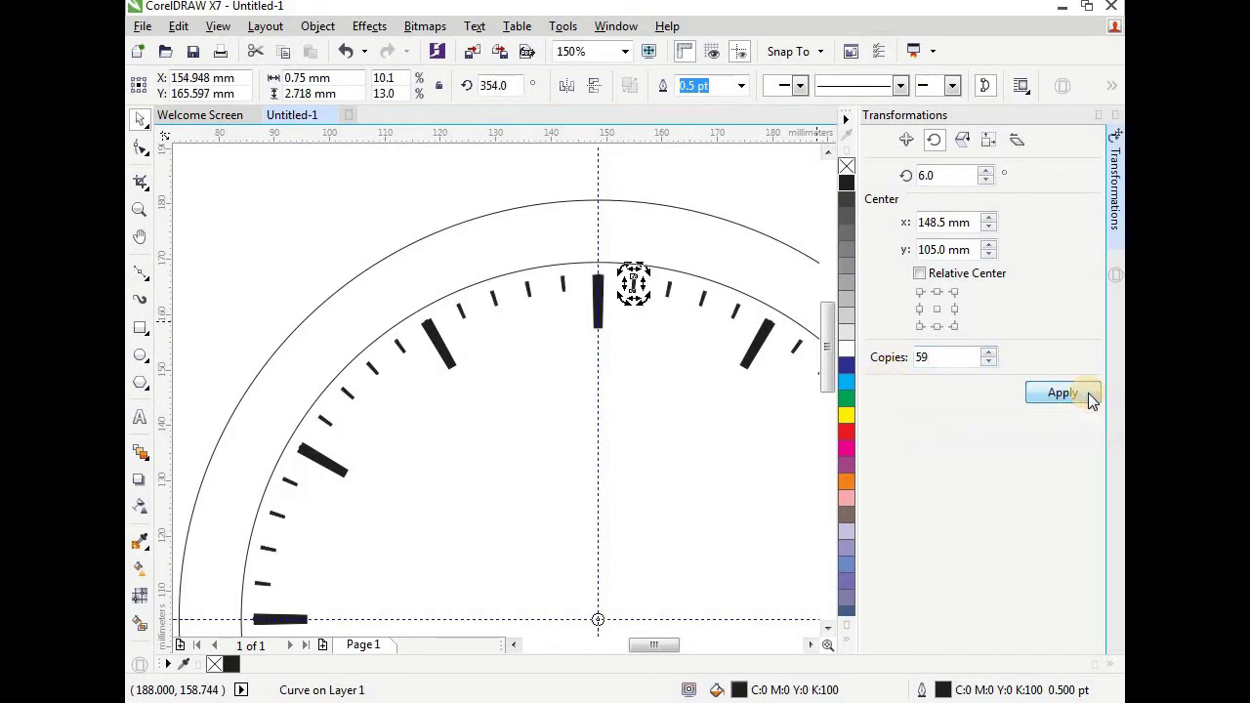
left_click(746, 185)
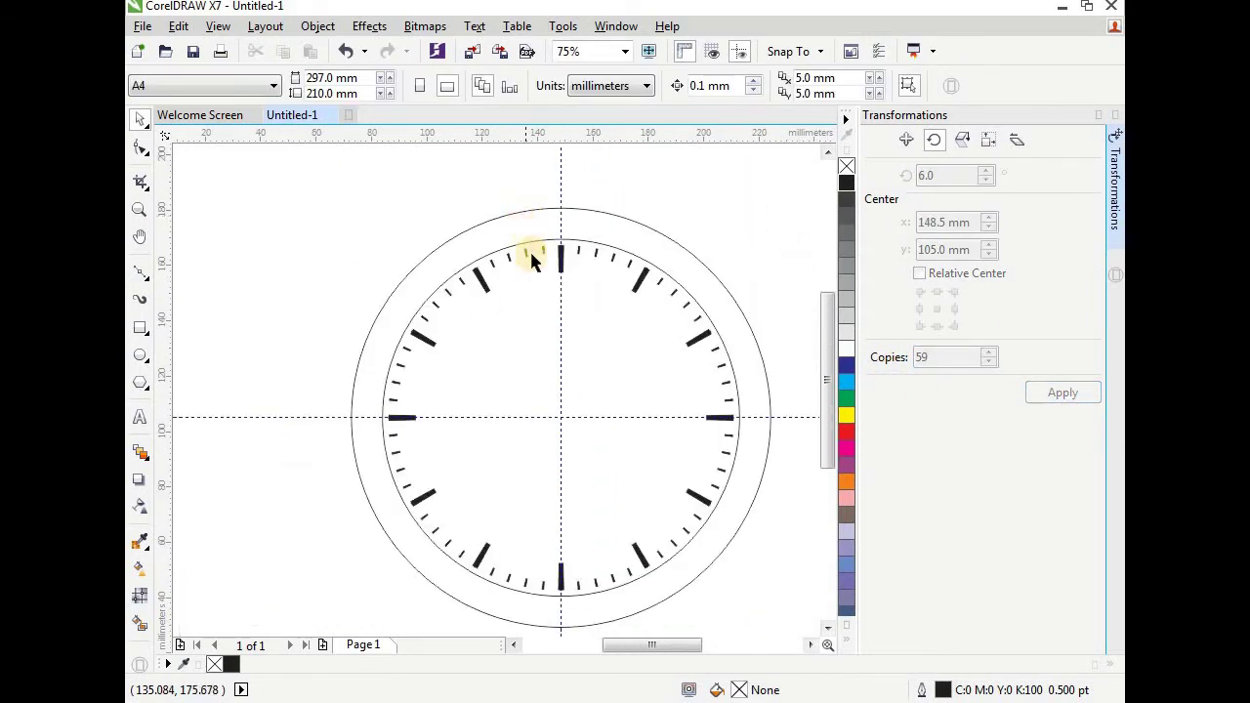
scroll(522, 211, "down", 1)
scroll(558, 249, "up", 1)
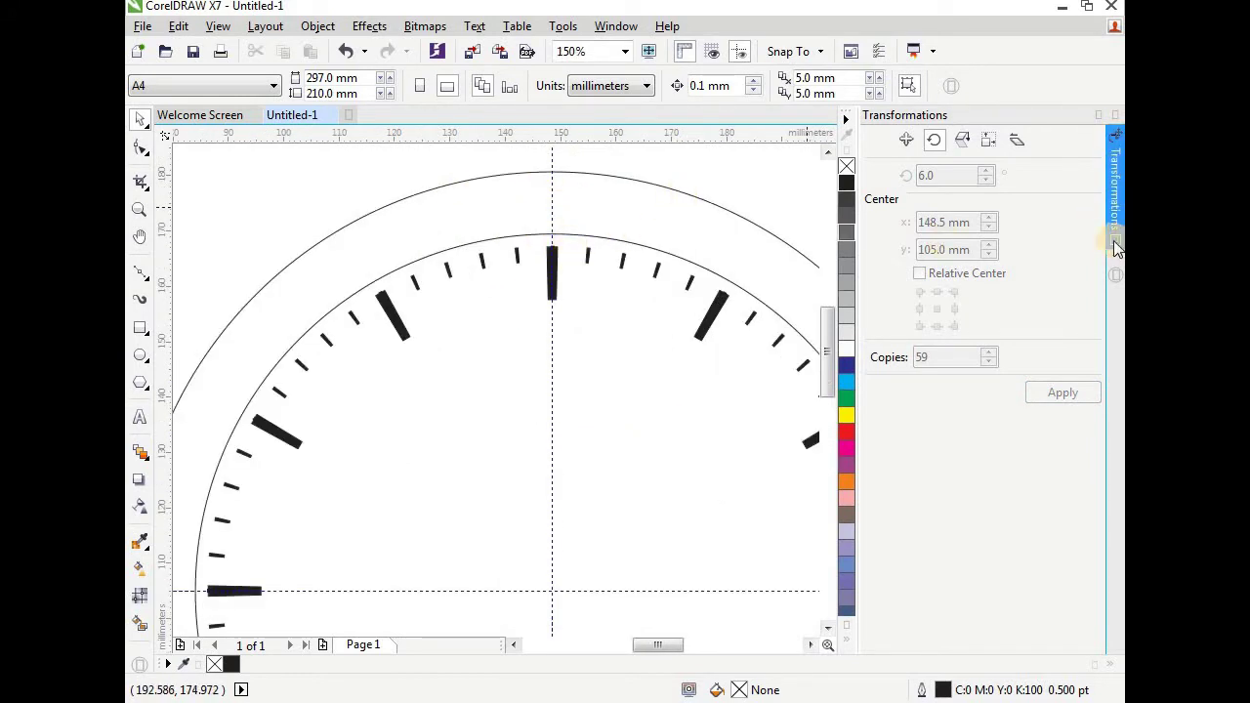
left_click(1116, 248)
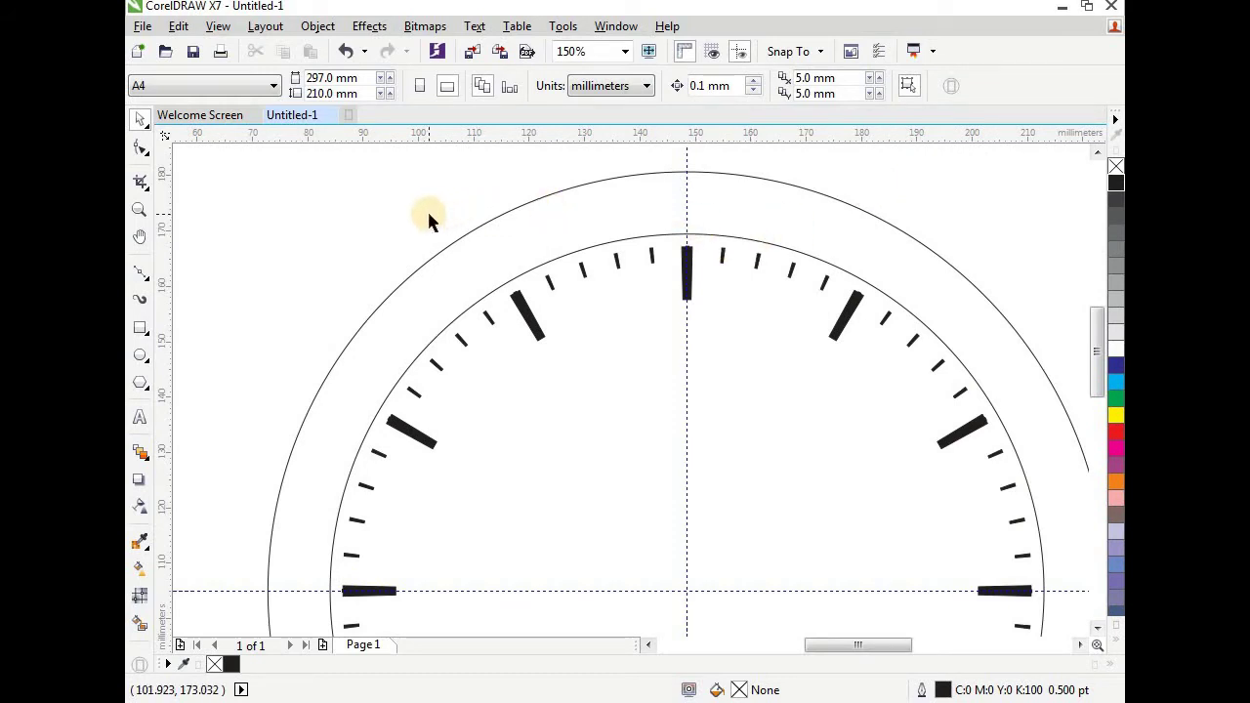
- Add the artistic text "12" in the empty area outside the ring's upper left
left_click(140, 420)
left_click(259, 319)
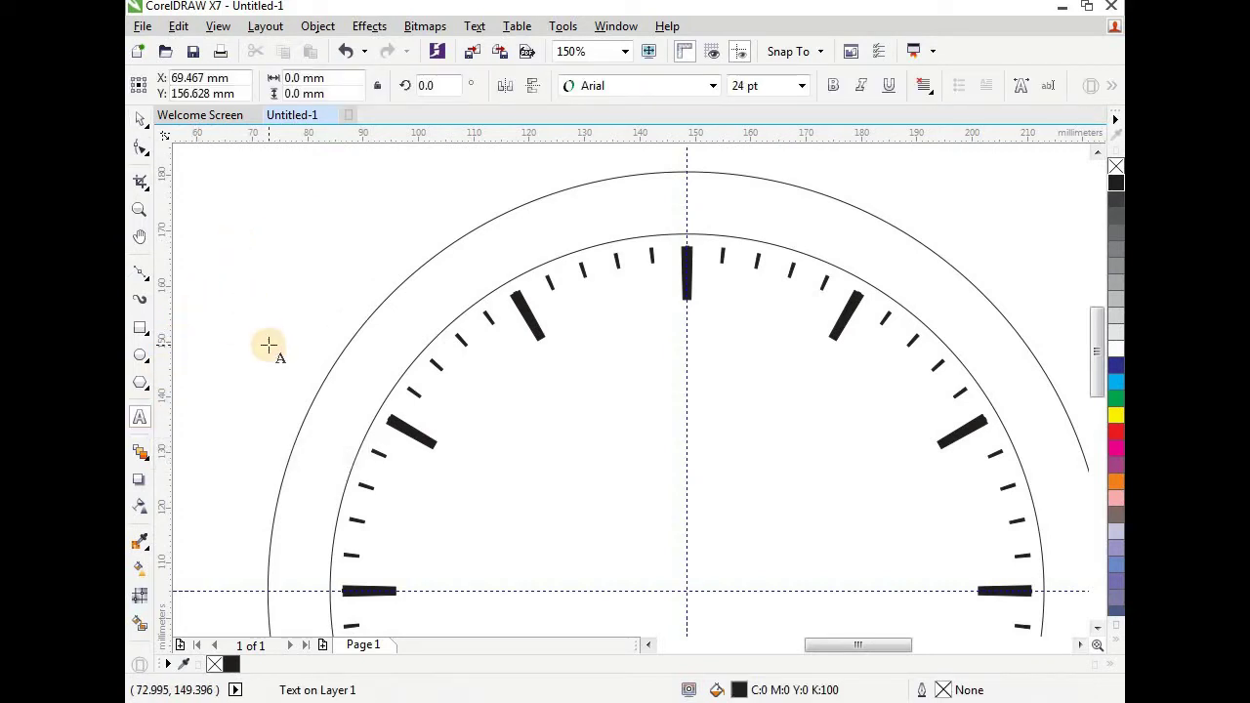
type("12")
left_click(140, 119)
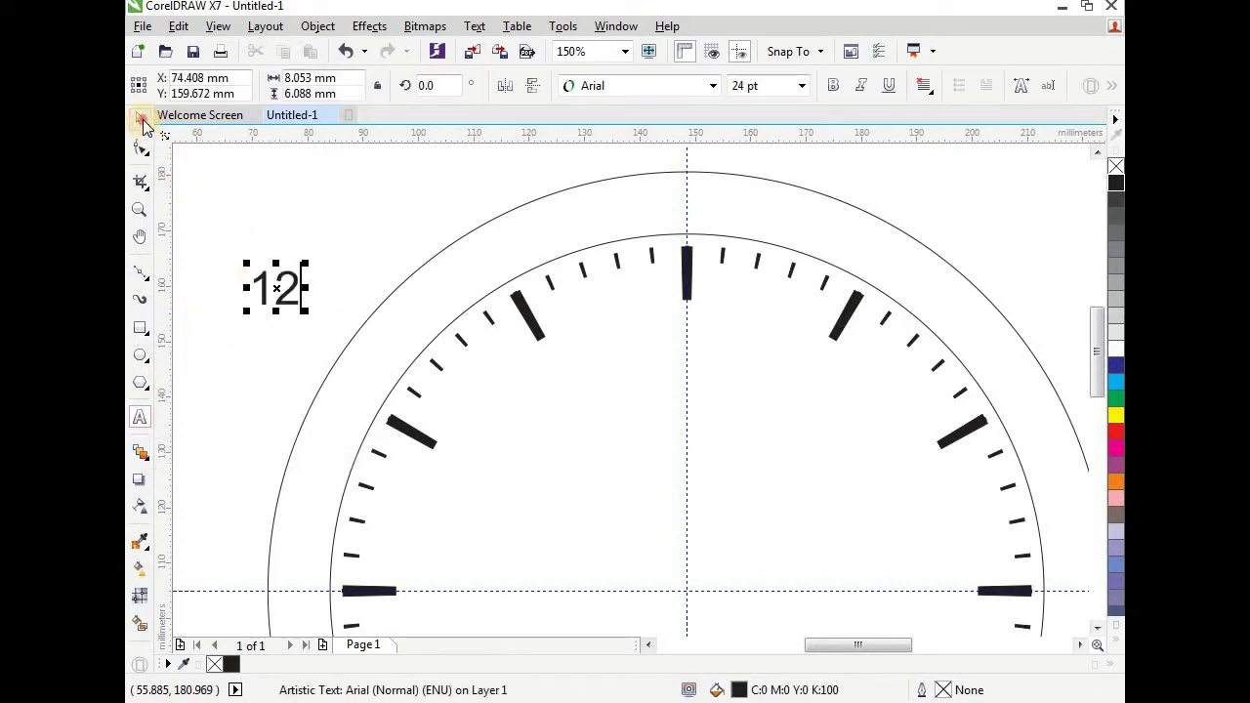
- Format the "12" text as bold Times New Roman with centre alignment
left_click(677, 91)
left_click(688, 144)
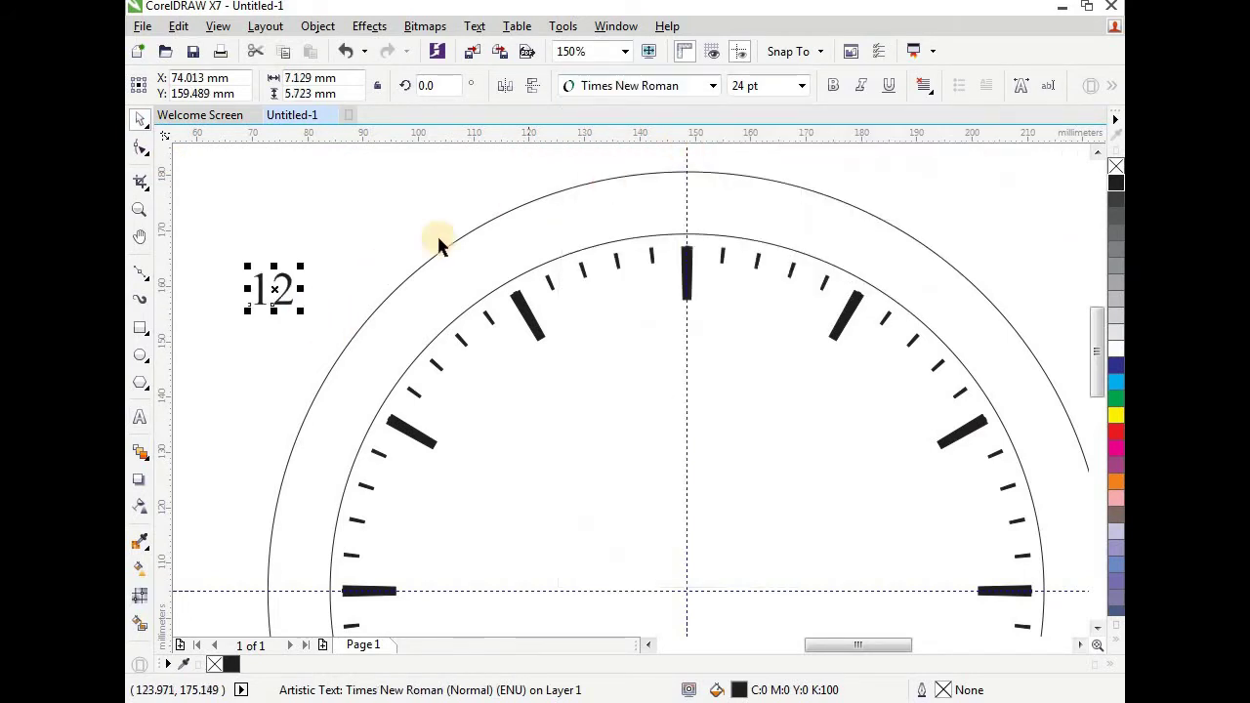
left_click(835, 86)
left_click(925, 86)
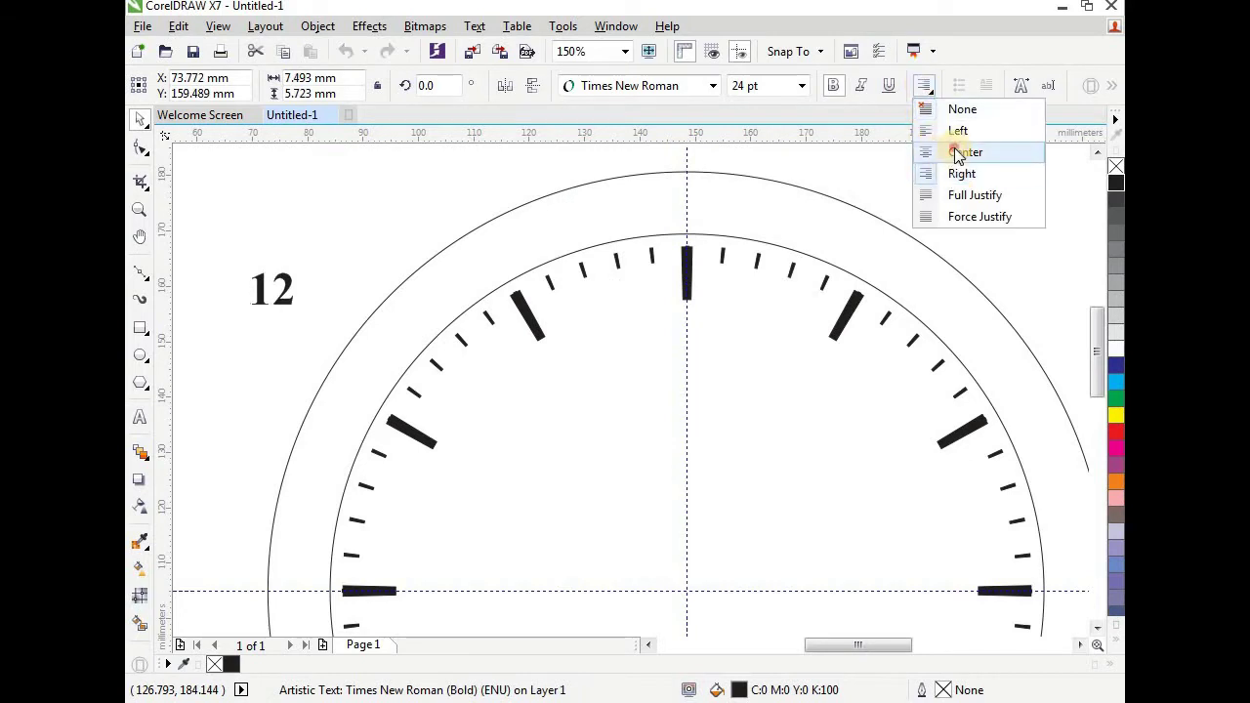
left_click(964, 154)
- Place copies of the "12" inside the 12, 1, 2 and 3 o'clock marks and change the 1 o'clock numeral to 1
left_click_drag(267, 293, 794, 462)
left_click(138, 418)
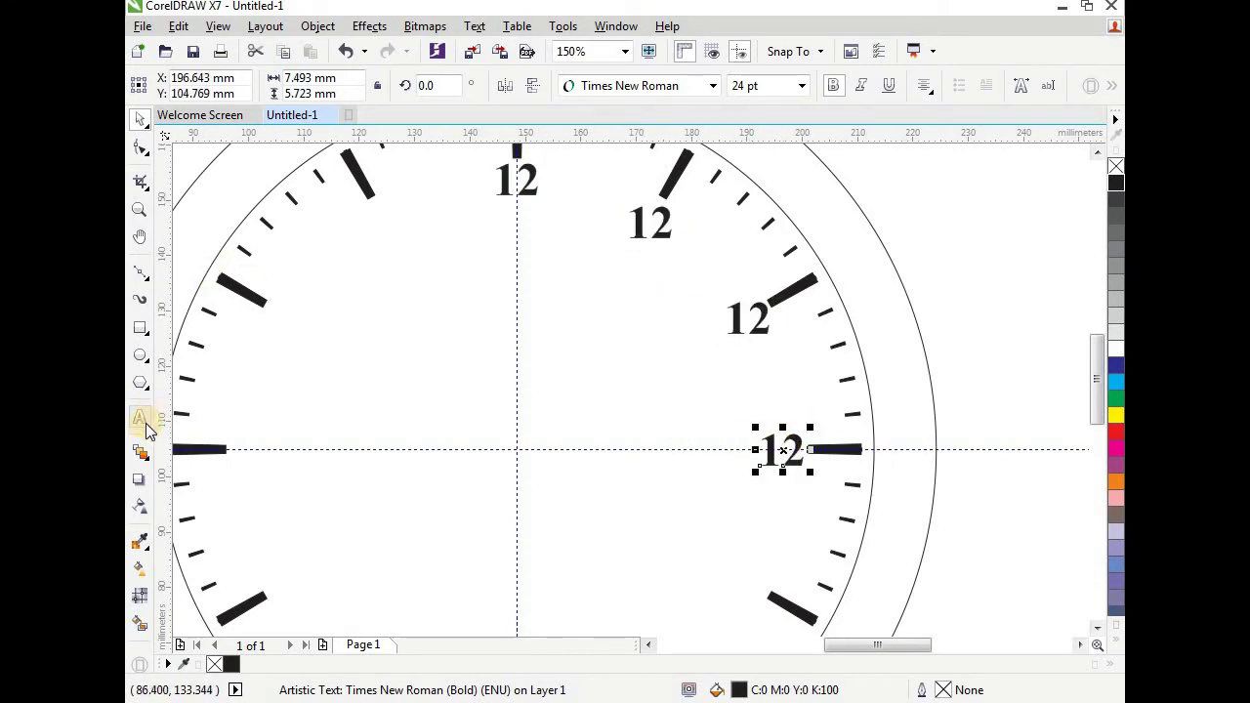
left_click(660, 227)
key("Delete")
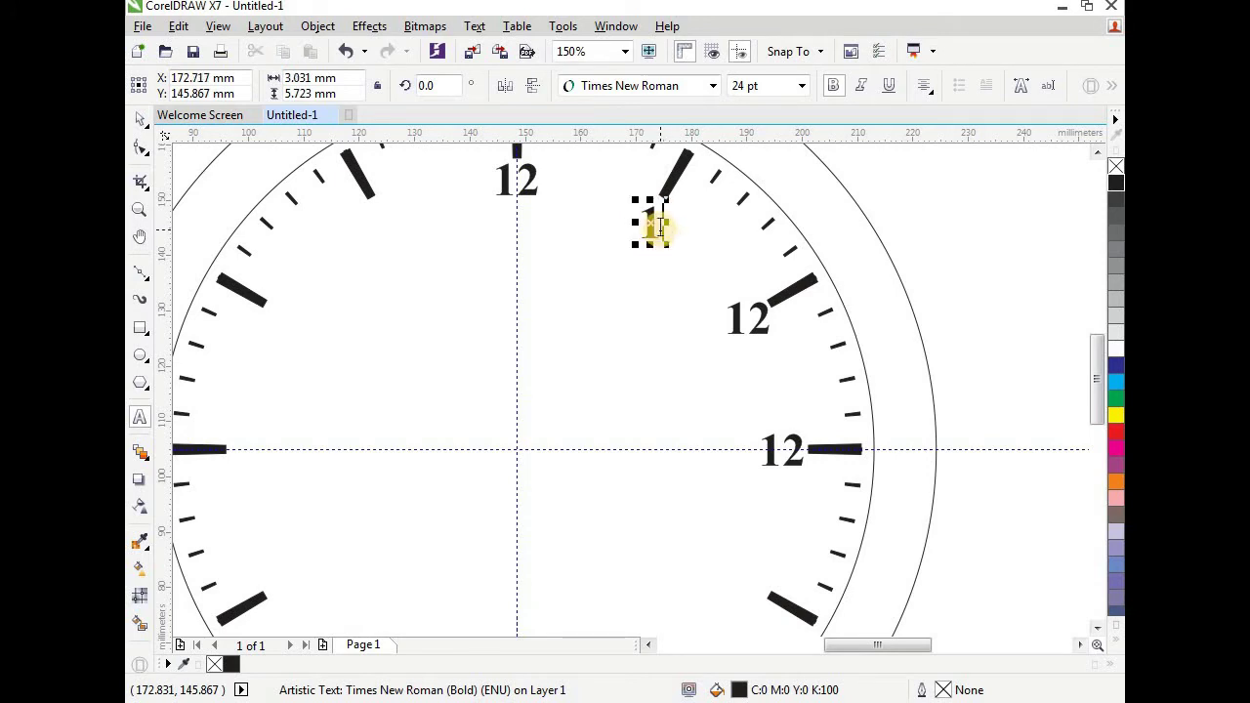
- Change the 2 o'clock numeral to 2 and the 3 o'clock numeral to 3
left_click(742, 321)
key("BackSpace")
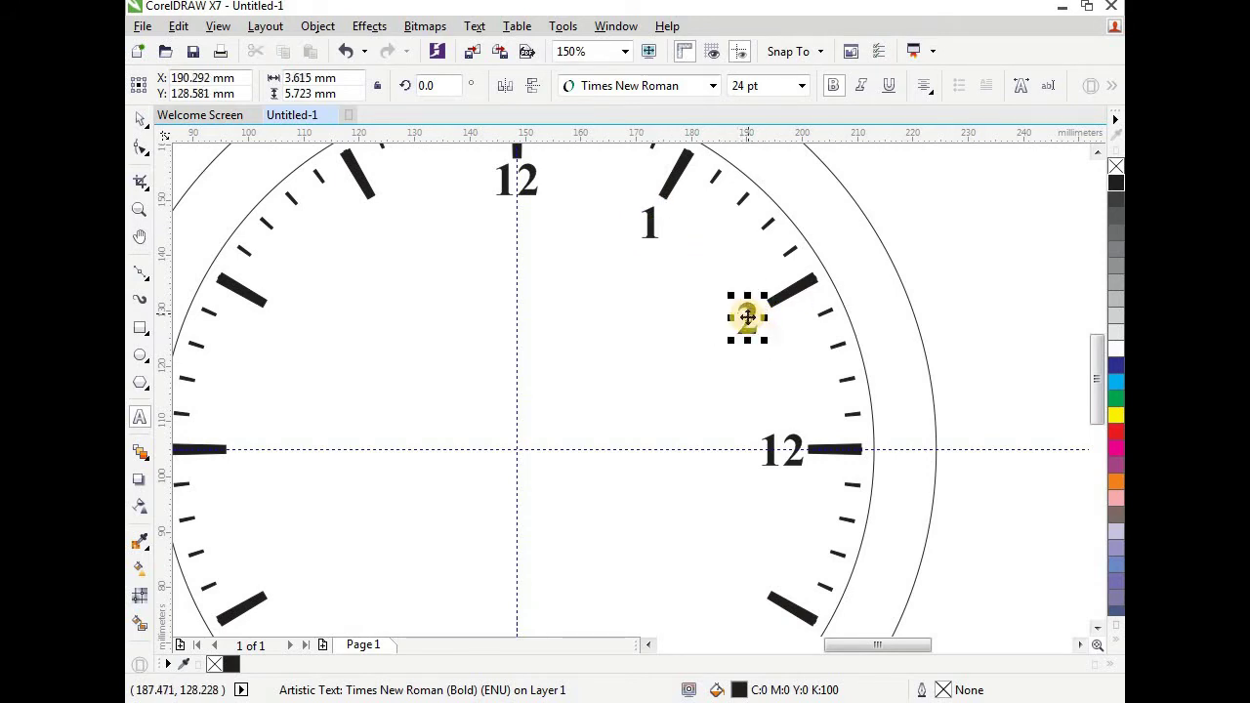
left_click_drag(767, 447, 811, 452)
type("3")
scroll(781, 440, "up", 2)
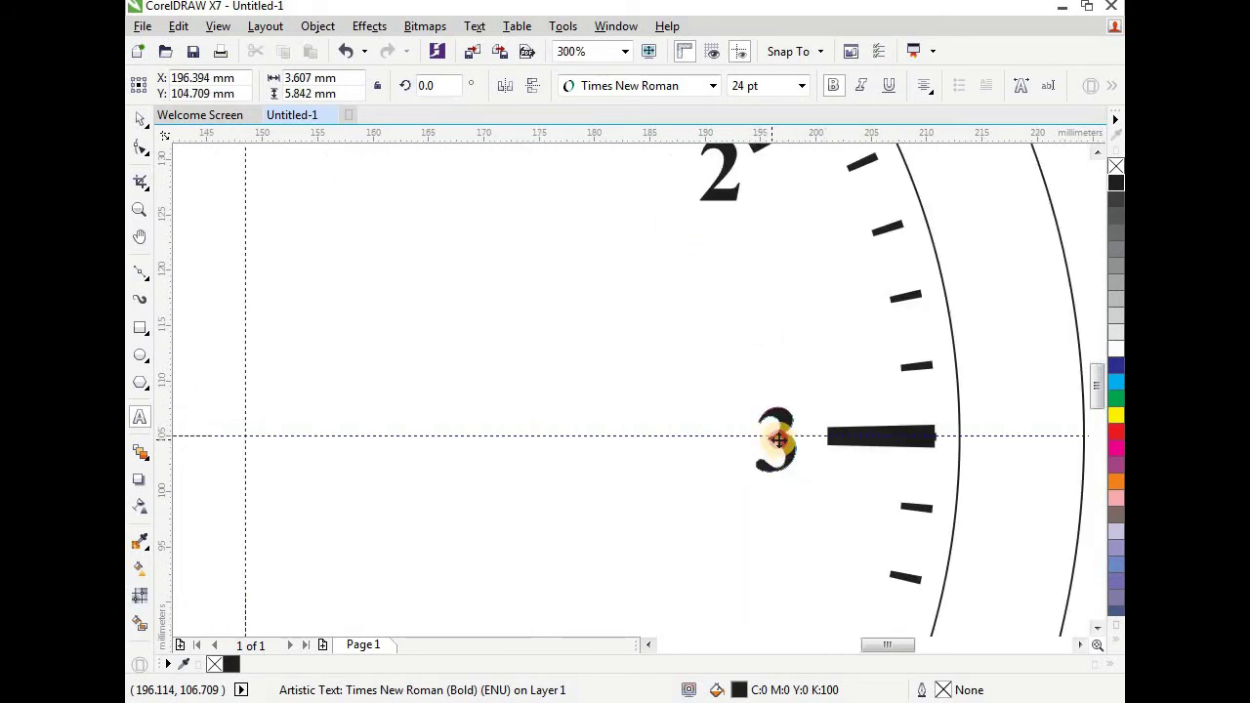
- Place copies of the "3" inside the 4, 5, 6 and 7 o'clock marks
scroll(796, 420, "down", 4)
scroll(796, 381, "up", 2)
left_click_drag(788, 340, 748, 483)
left_click_drag(654, 576, 653, 575)
scroll(775, 377, "down", 1)
left_click_drag(684, 493, 480, 489)
scroll(581, 531, "down", 1)
scroll(581, 531, "up", 2)
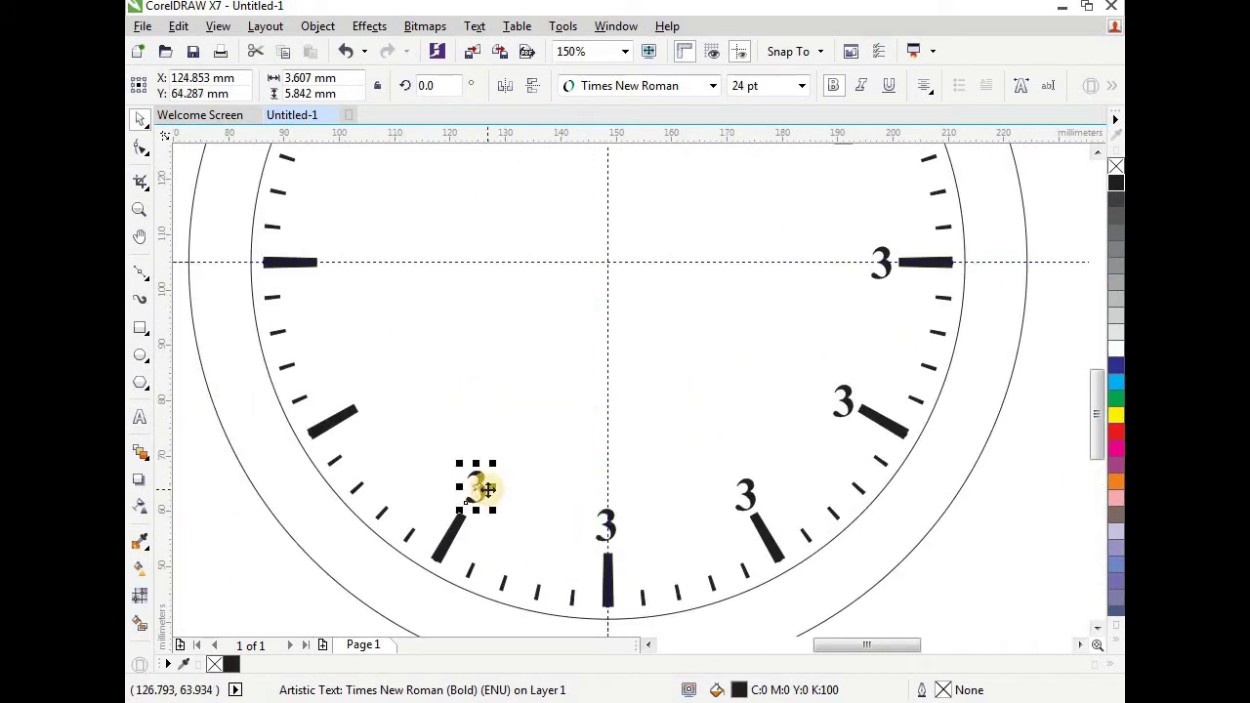
- Change the numerals at the 4, 5 and 6 o'clock marks to 4, 5 and 6
left_click(139, 417)
left_click(848, 406)
left_click_drag(848, 405, 842, 409)
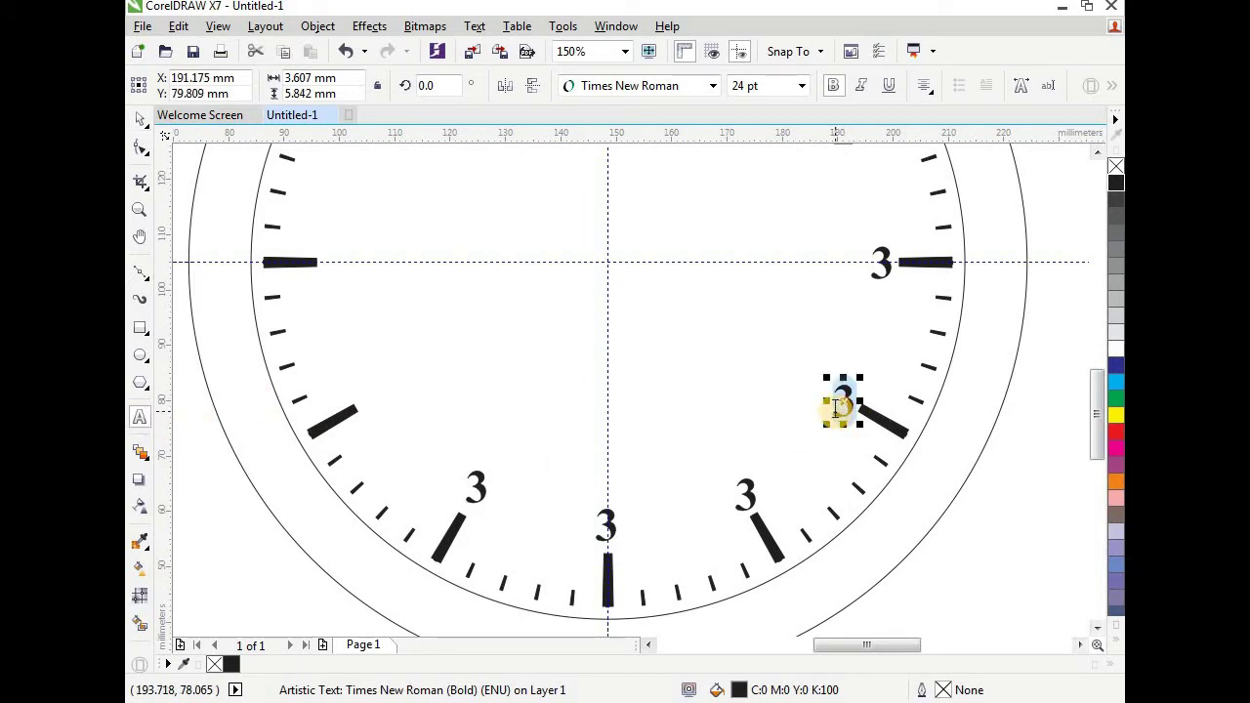
type("4")
left_click_drag(751, 489, 744, 494)
type("5")
left_click_drag(612, 512, 607, 516)
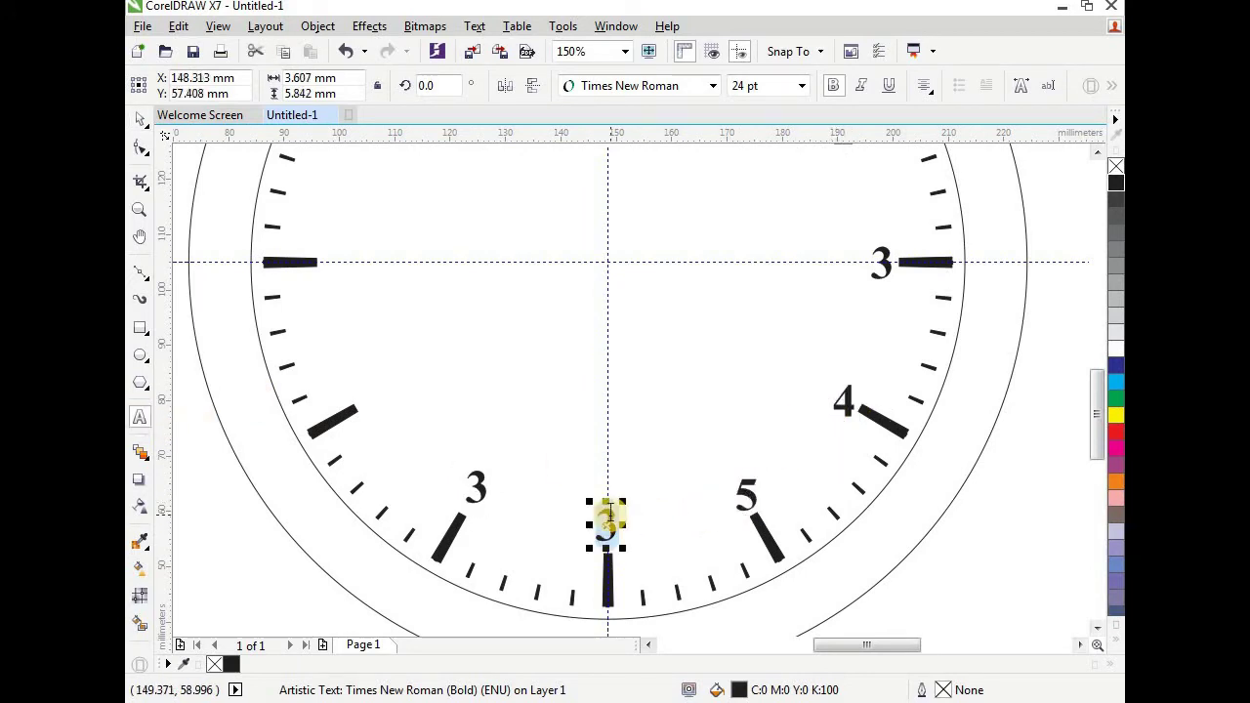
type("6")
- Change the 7 o'clock numeral to 7 and place copies of it inside the 8 and 9 o'clock marks
left_click_drag(482, 483, 331, 264)
type("7")
key("ctrl+space")
right_click(375, 398)
right_click(330, 264)
- Change the 8 o'clock numeral to 8 and the 9 o'clock numeral to 9
left_click(139, 418)
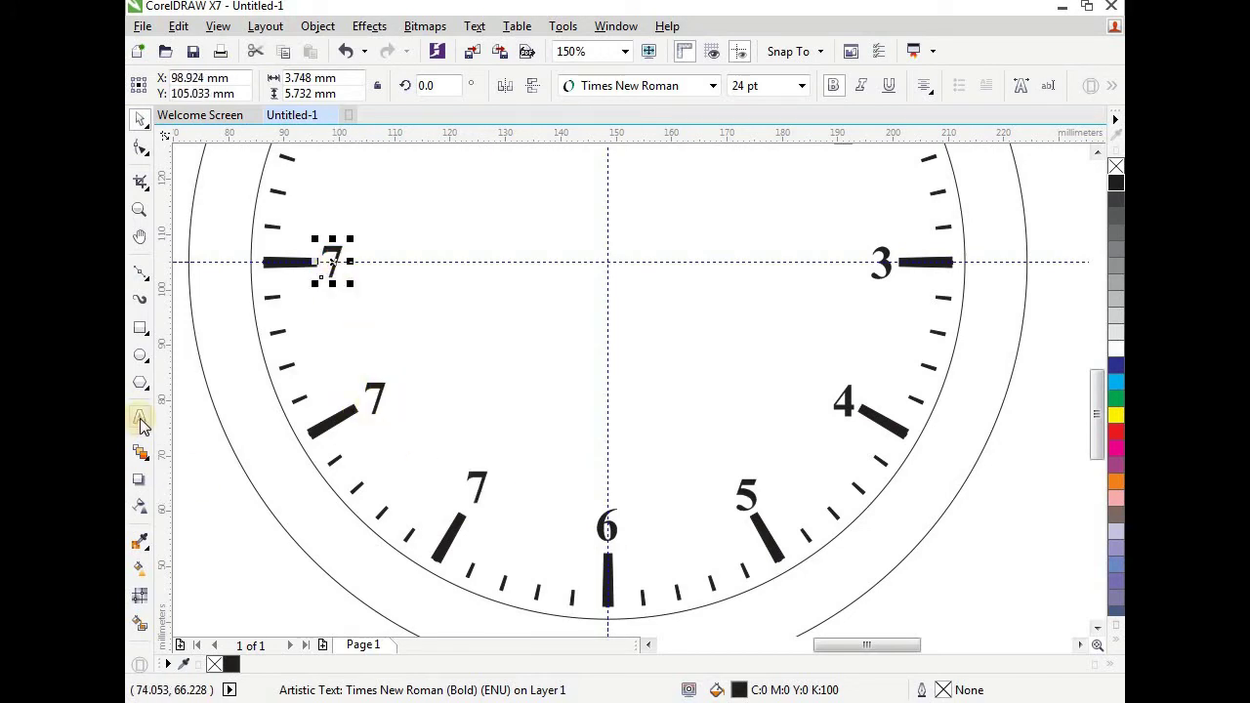
left_click(377, 399)
left_click_drag(381, 400, 369, 396)
type("8")
left_click_drag(338, 262, 328, 259)
type("9")
- Place copies of the "12" inside the 10 and 11 o'clock marks
scroll(351, 293, "down", 3)
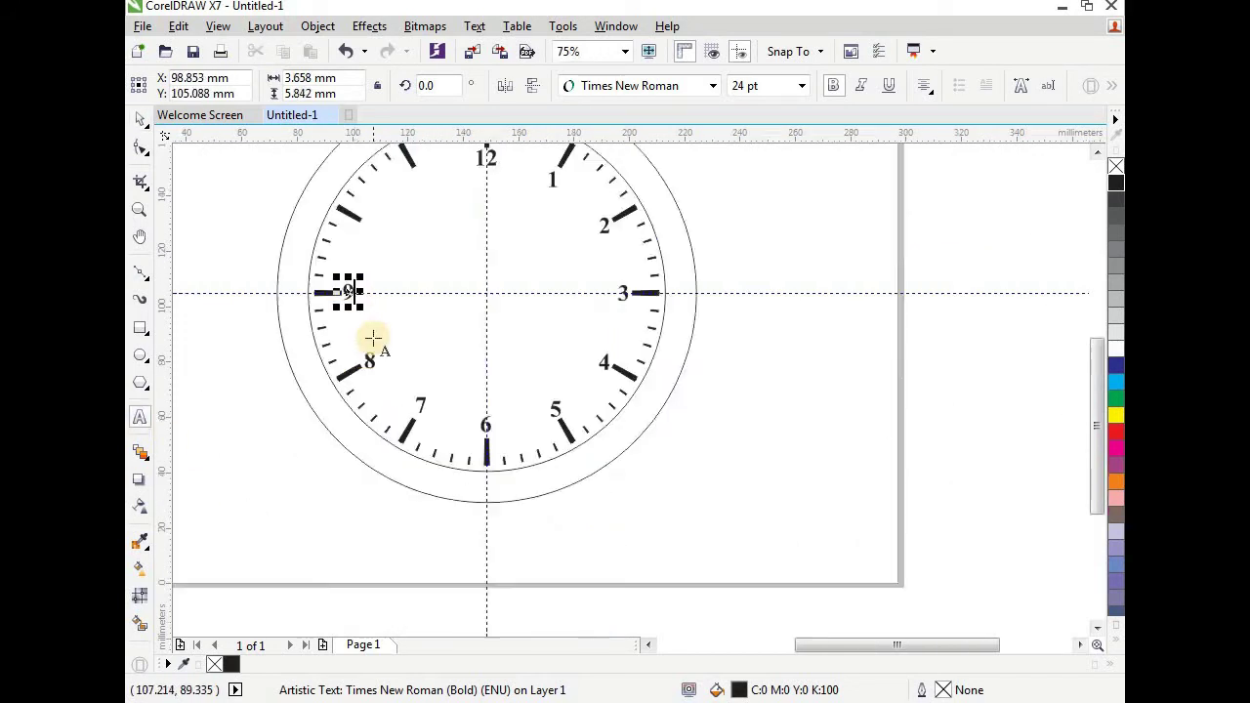
scroll(372, 336, "up", 3)
scroll(407, 433, "down", 3)
scroll(452, 335, "up", 3)
left_click(592, 256)
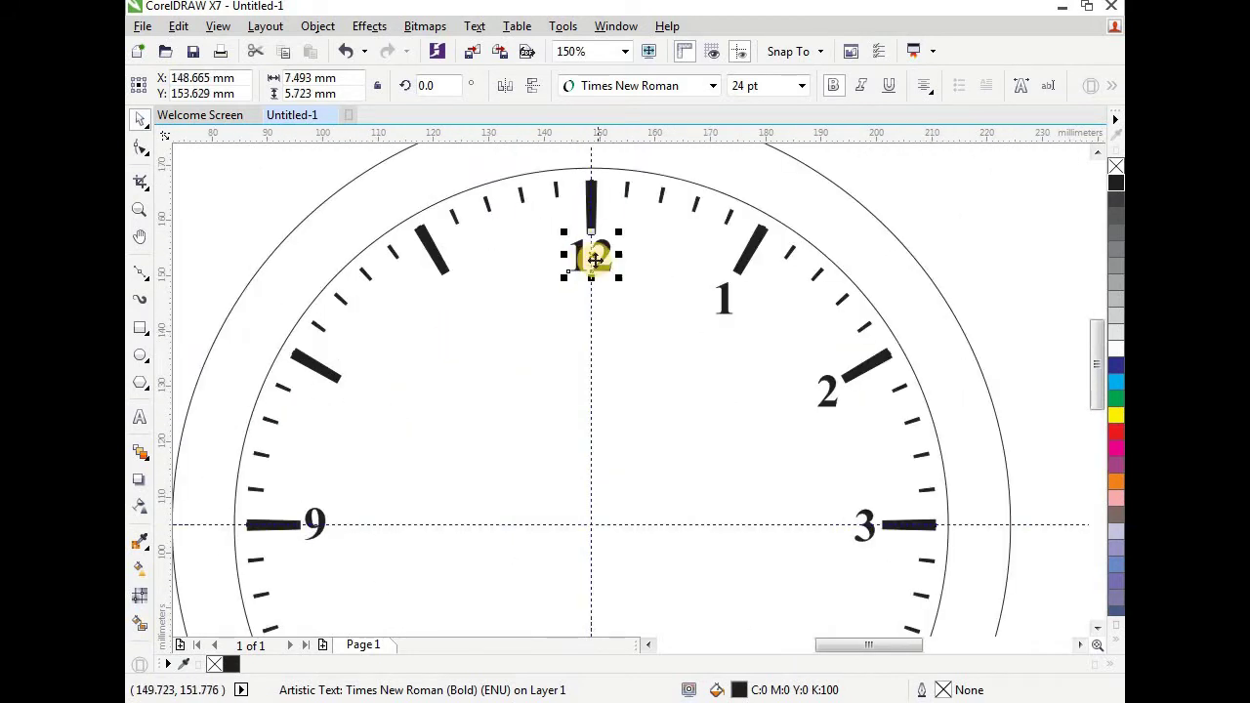
left_click_drag(592, 257, 459, 298)
right_click(372, 386)
right_click(459, 298)
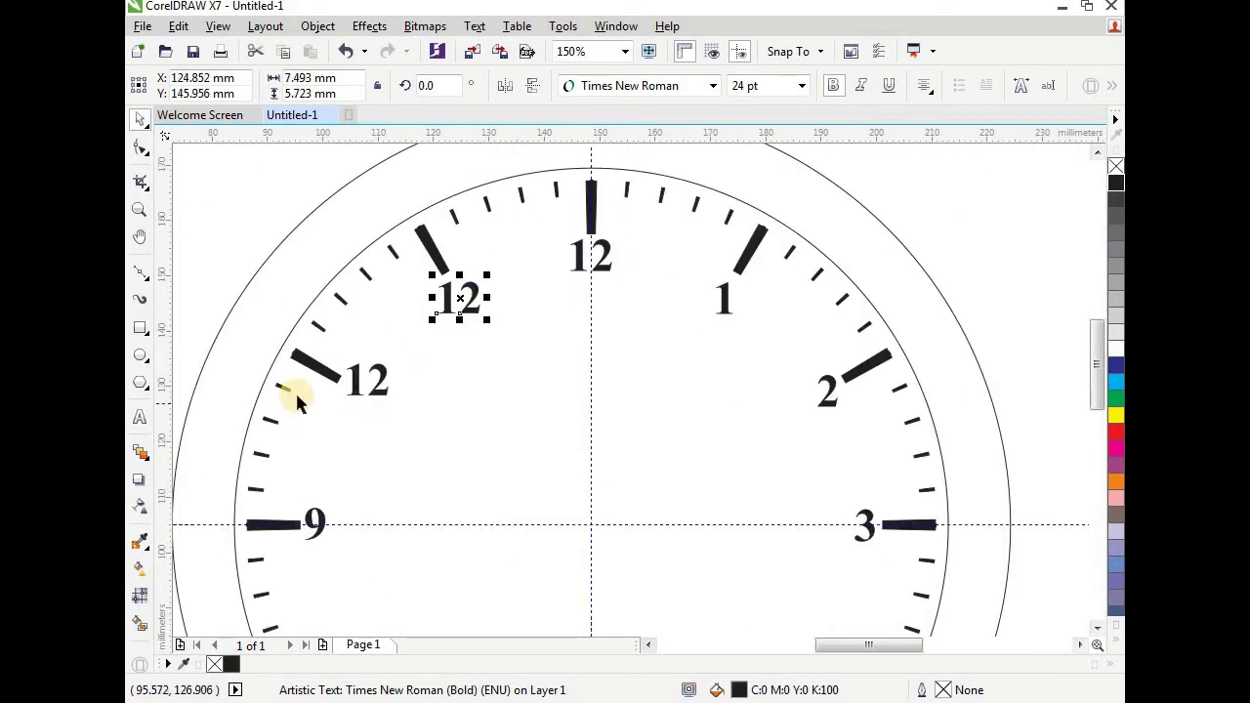
- Change the 10 o'clock numeral to 10 and the 11 o'clock numeral to 11, and deselect the text
left_click(139, 418)
double_click(377, 381)
type("11")
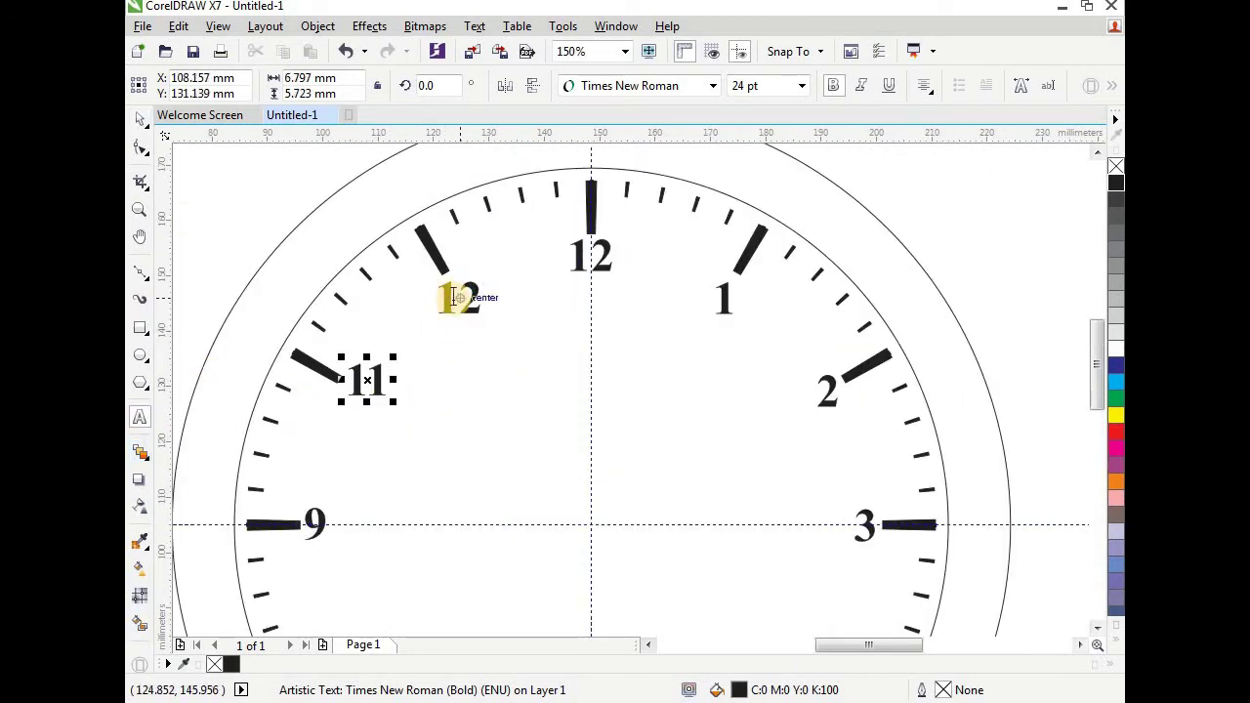
left_click(368, 384)
left_click_drag(368, 383, 382, 384)
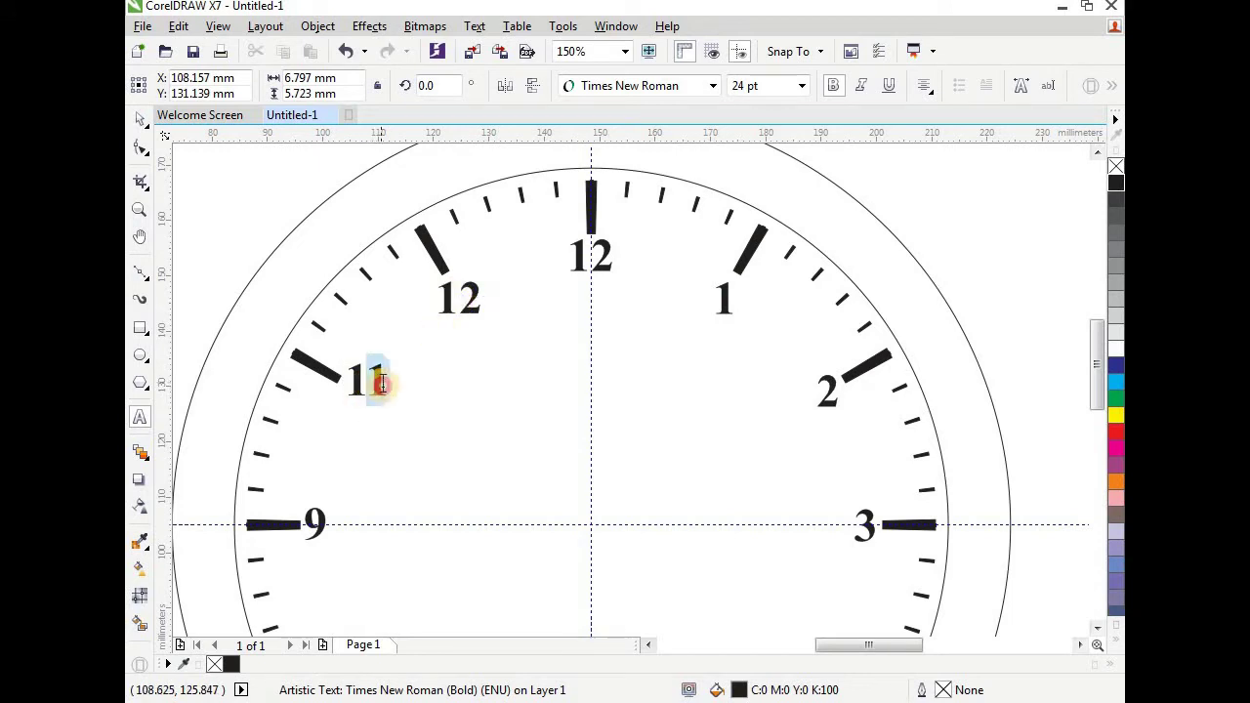
type("0")
left_click(459, 296)
left_click_drag(461, 298, 480, 300)
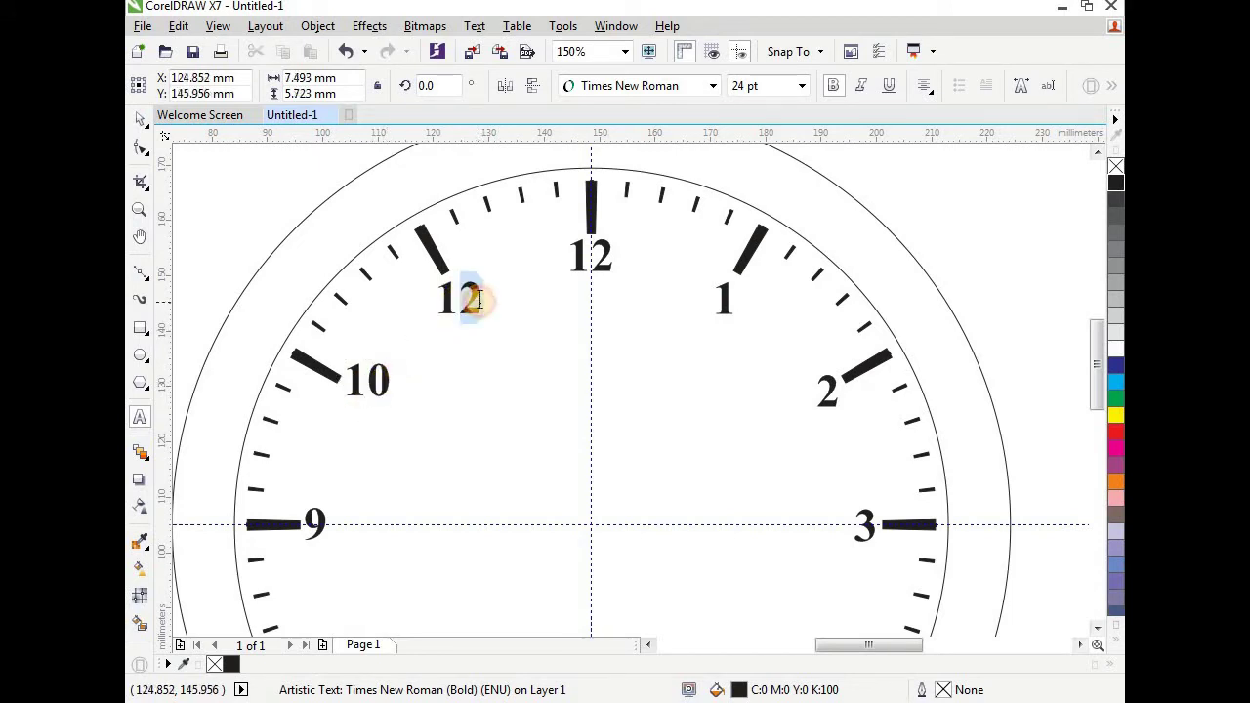
type("1")
left_click(140, 118)
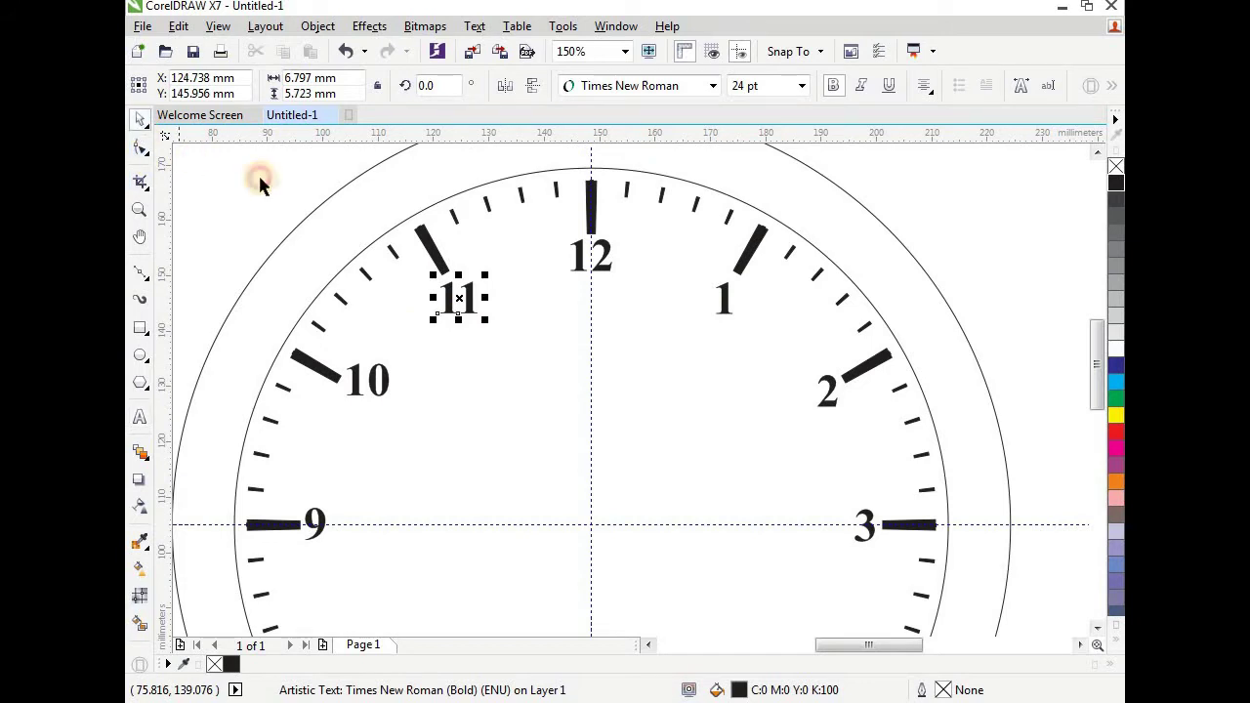
left_click(635, 240)
- Draw a narrow vertical rectangle about 1.2 mm wide and 42 mm tall from below the 12 to the dial's centre
scroll(635, 240, "down", 2)
scroll(615, 393, "up", 2)
scroll(610, 393, "down", 2)
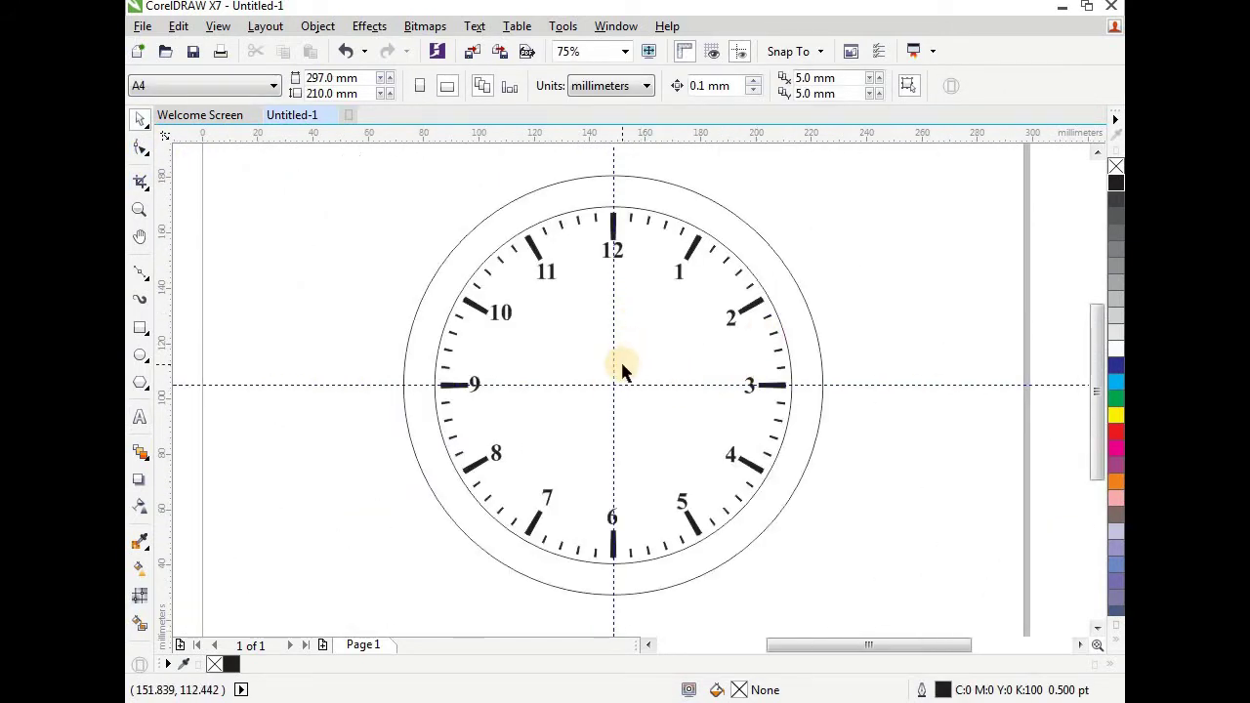
scroll(610, 391, "up", 2)
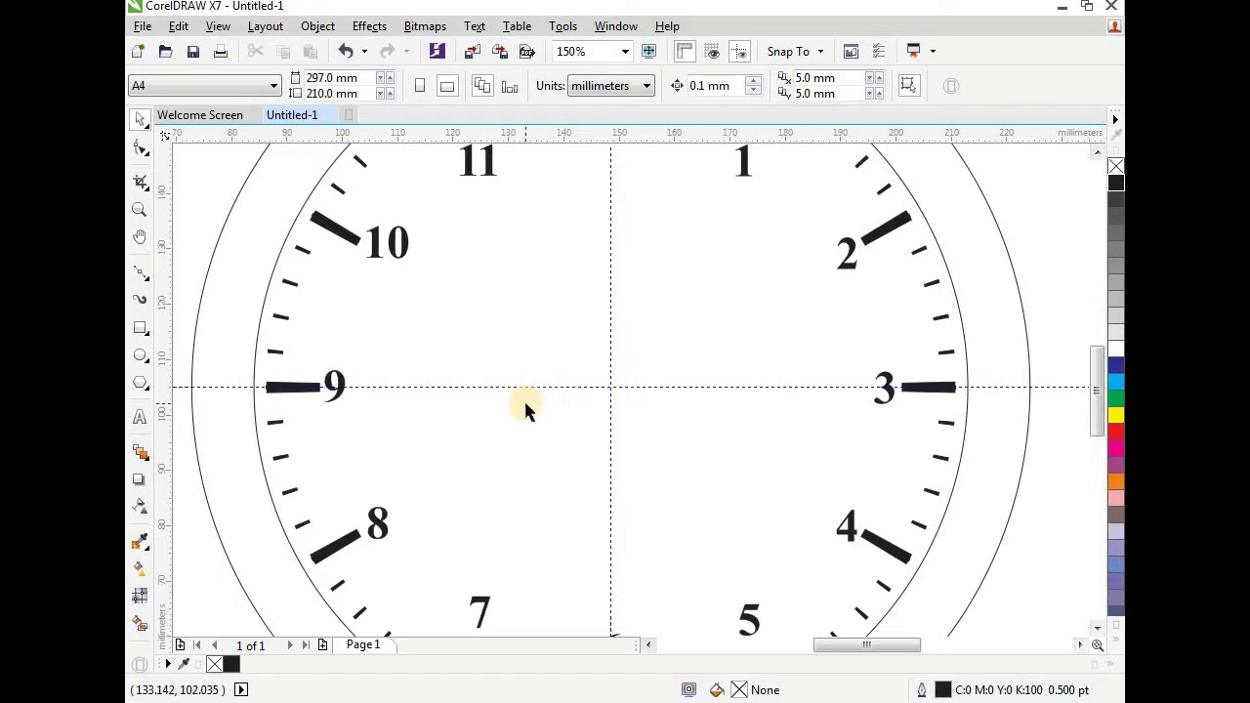
left_click(142, 329)
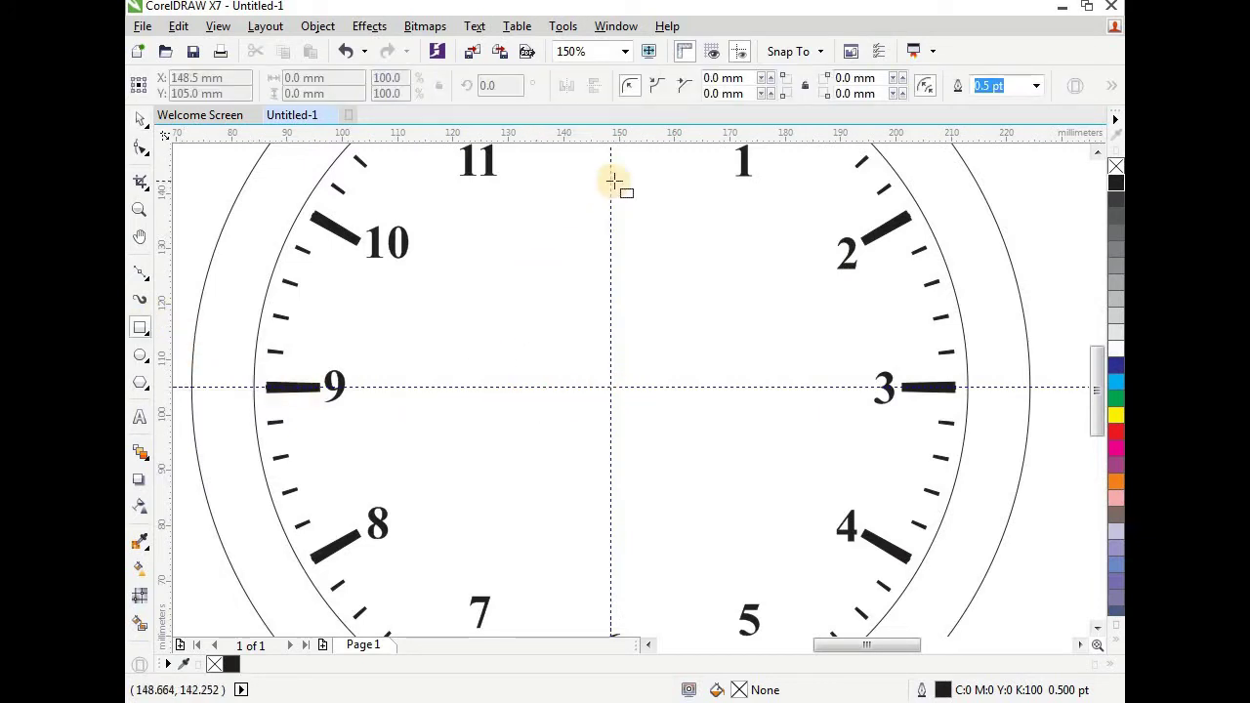
left_click_drag(609, 160, 614, 395)
scroll(609, 404, "down", 3)
scroll(607, 361, "up", 4)
scroll(629, 405, "down", 1)
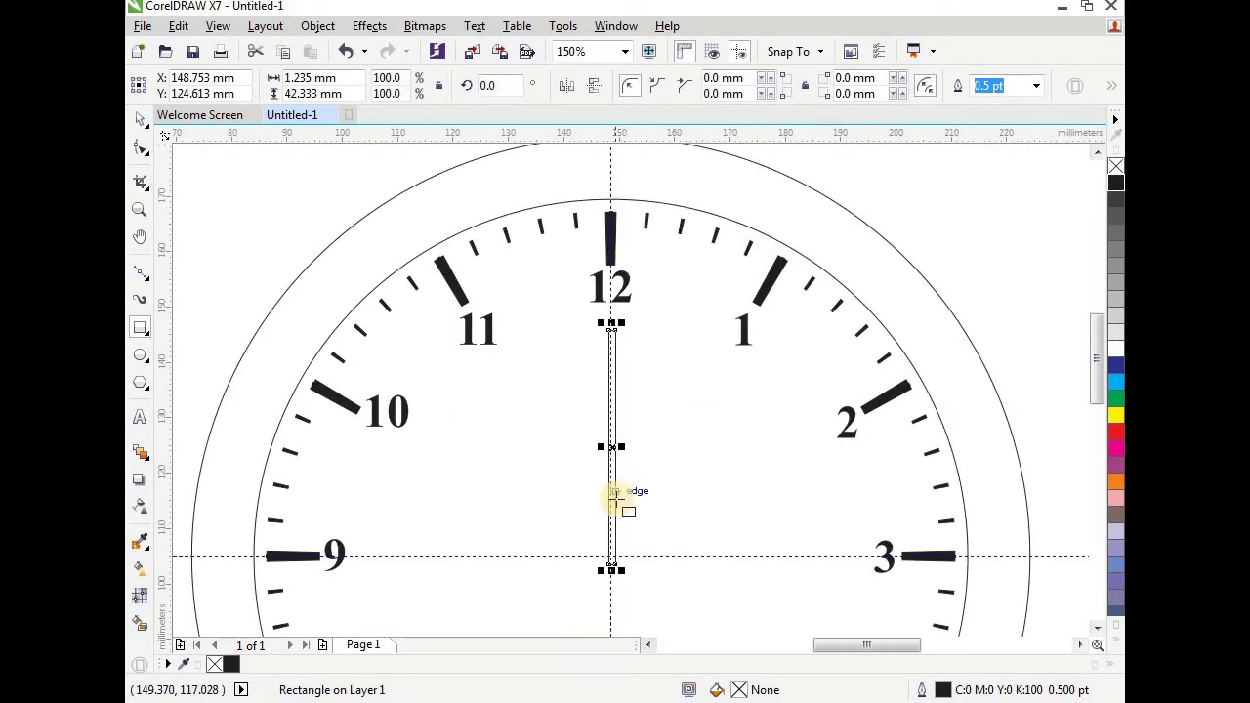
- Move the narrow rectangle so that its centre lies on the vertical guideline
scroll(615, 496, "down", 2)
scroll(620, 492, "up", 5)
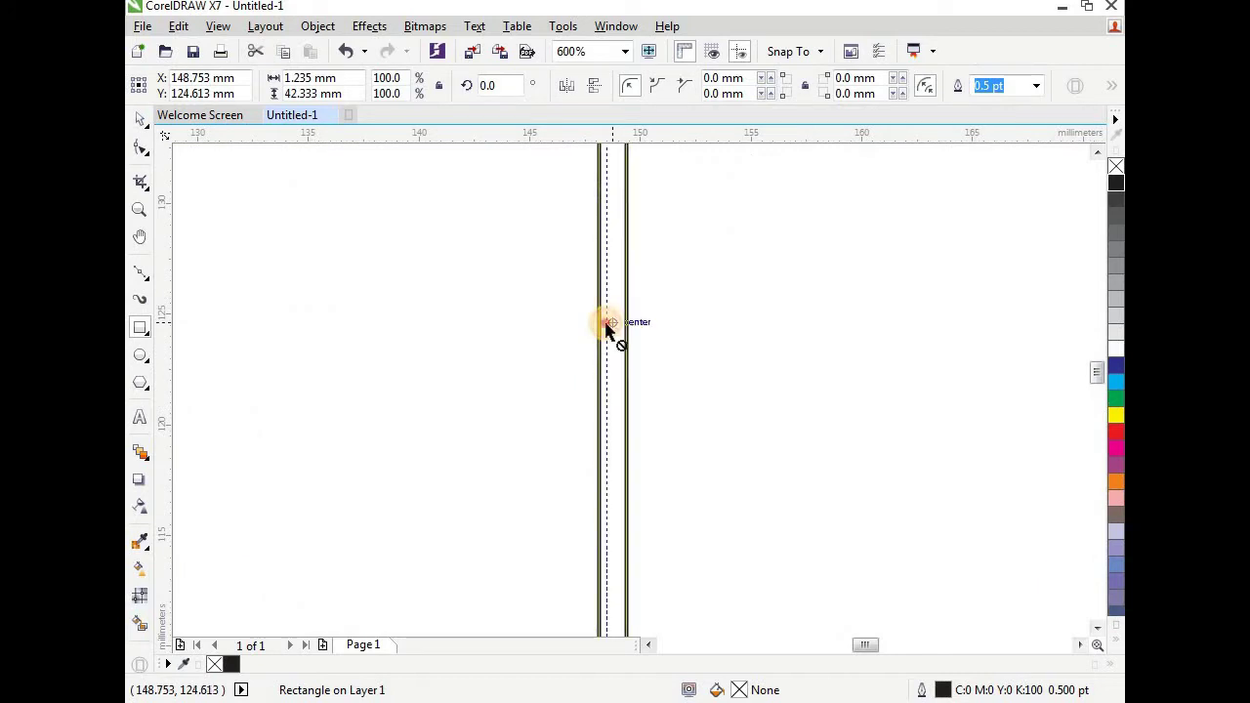
scroll(610, 318, "up", 2)
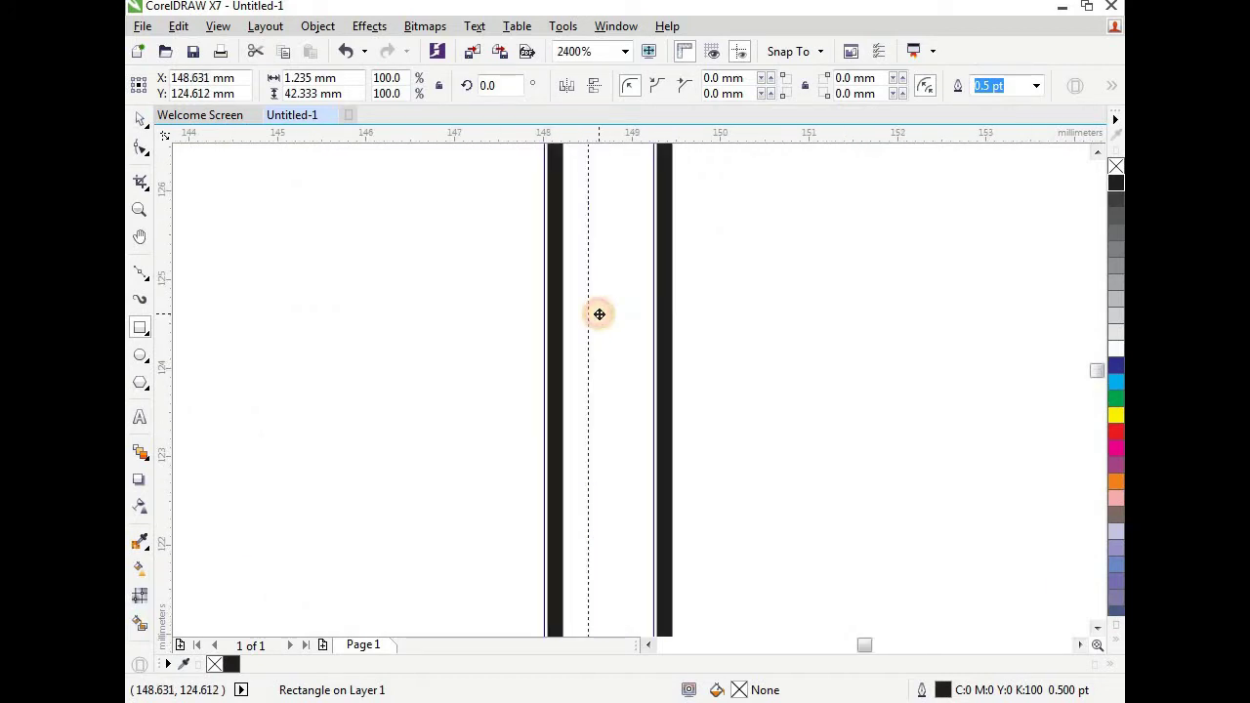
scroll(606, 313, "down", 2)
scroll(612, 314, "up", 3)
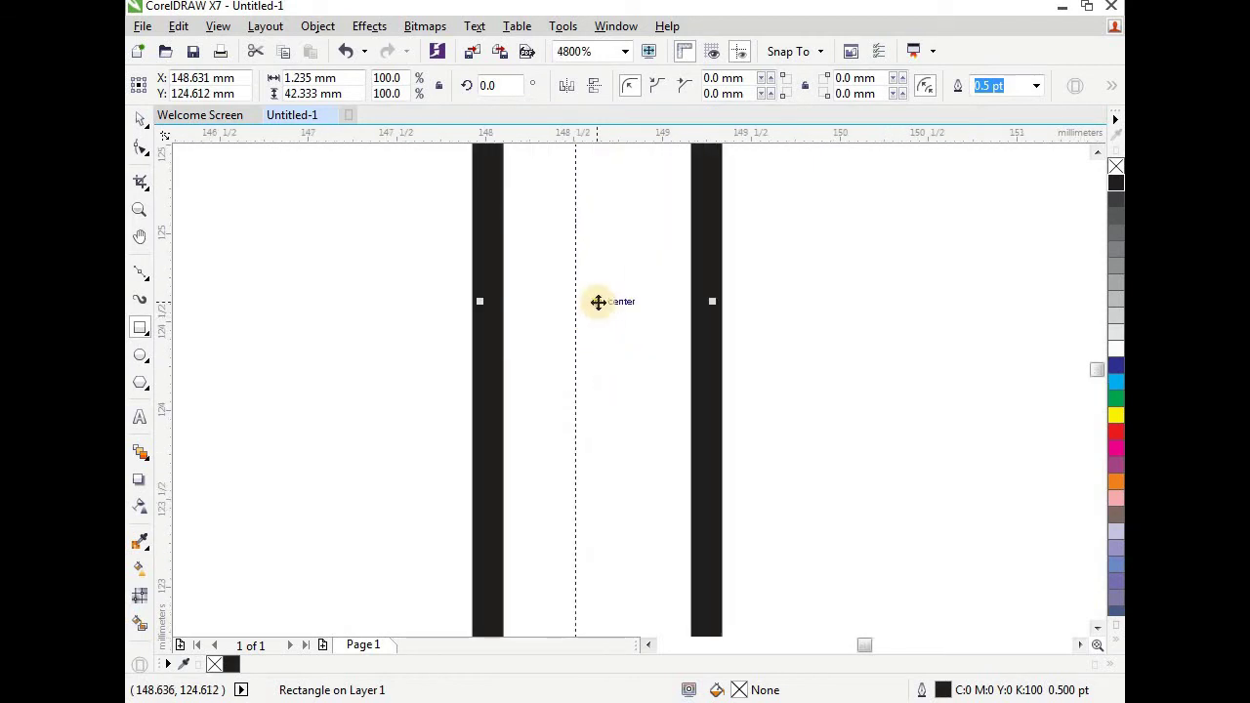
scroll(577, 302, "down", 5)
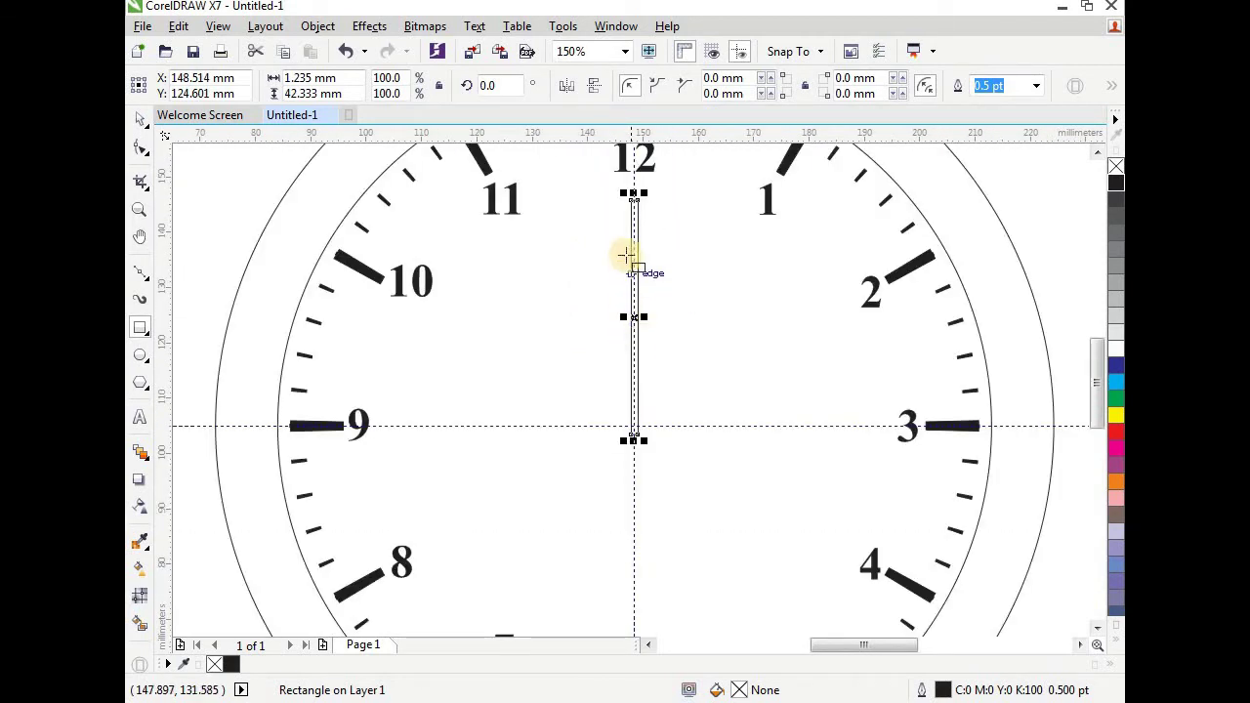
- Stretch the rectangle up to just below the 12 and down past the dial's centre, to about 49 mm tall
scroll(637, 193, "up", 1)
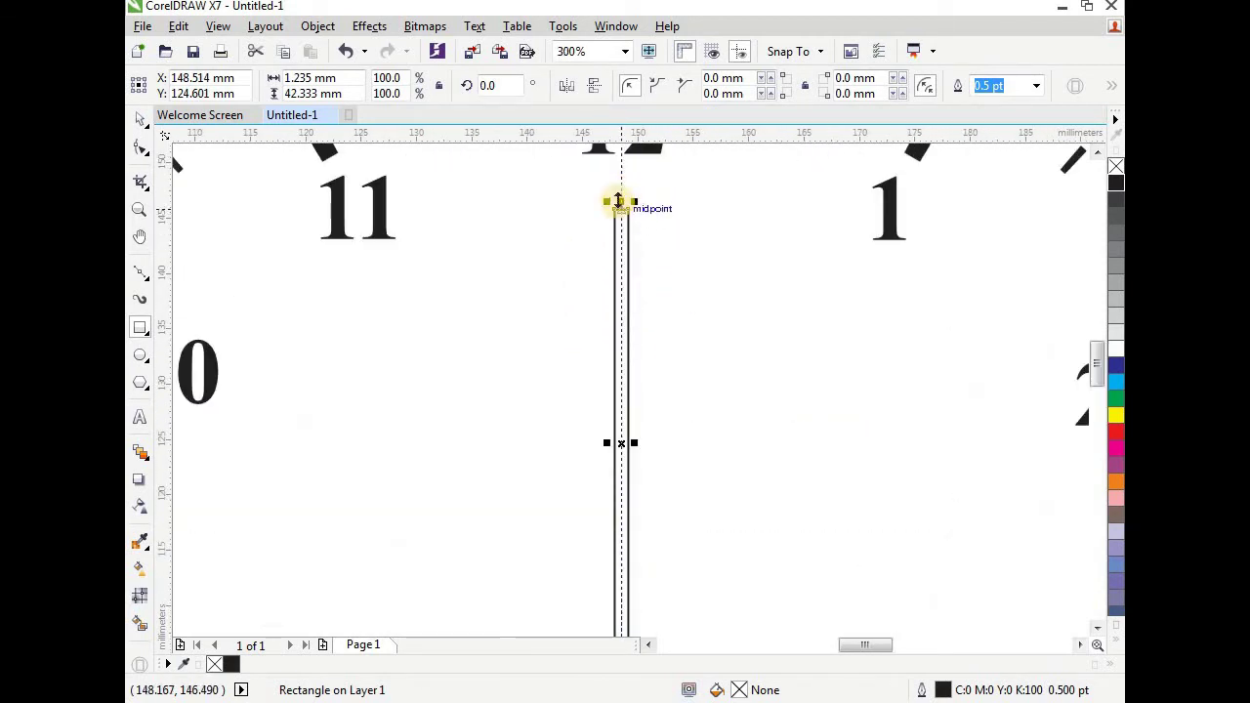
left_click_drag(619, 199, 619, 157)
scroll(651, 280, "down", 1)
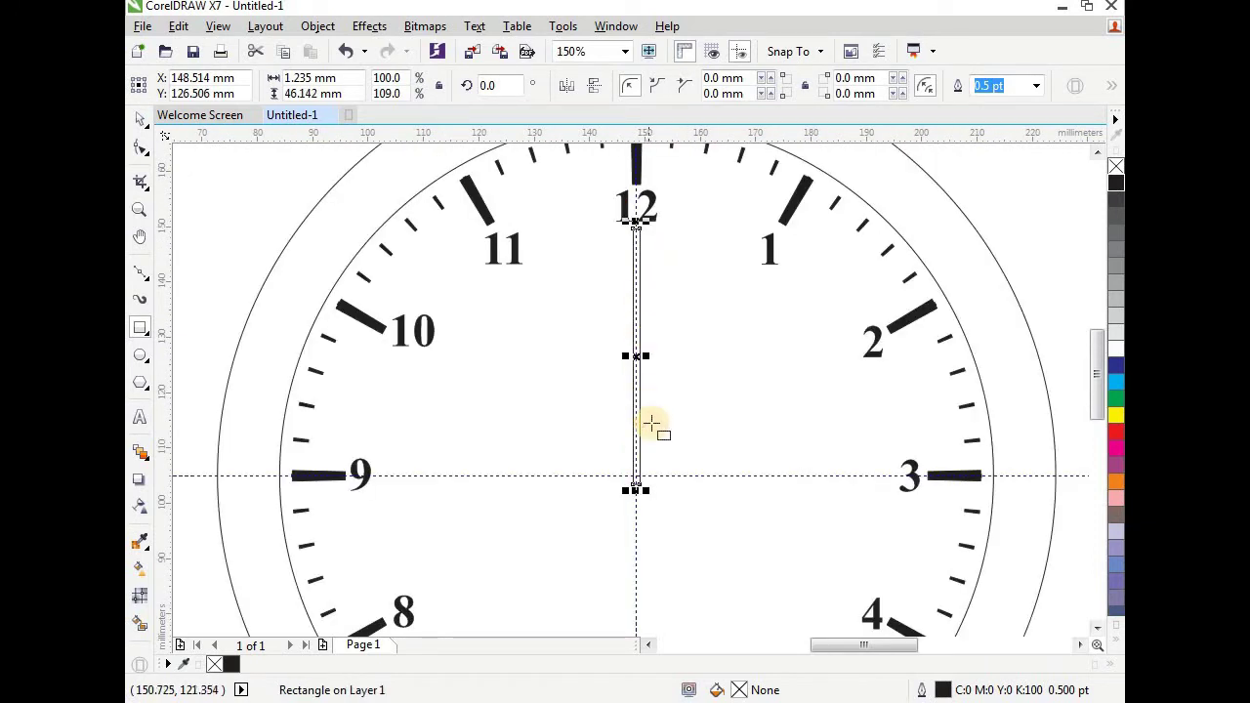
scroll(640, 493, "up", 1)
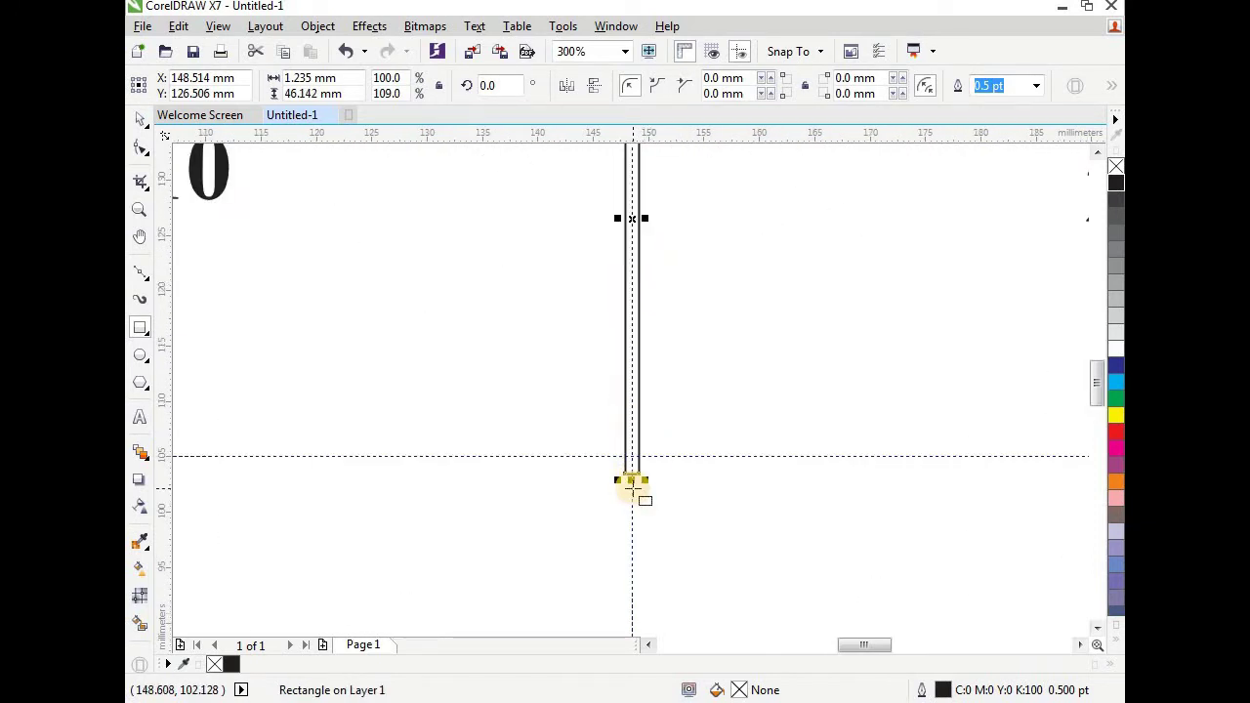
left_click_drag(635, 492, 634, 514)
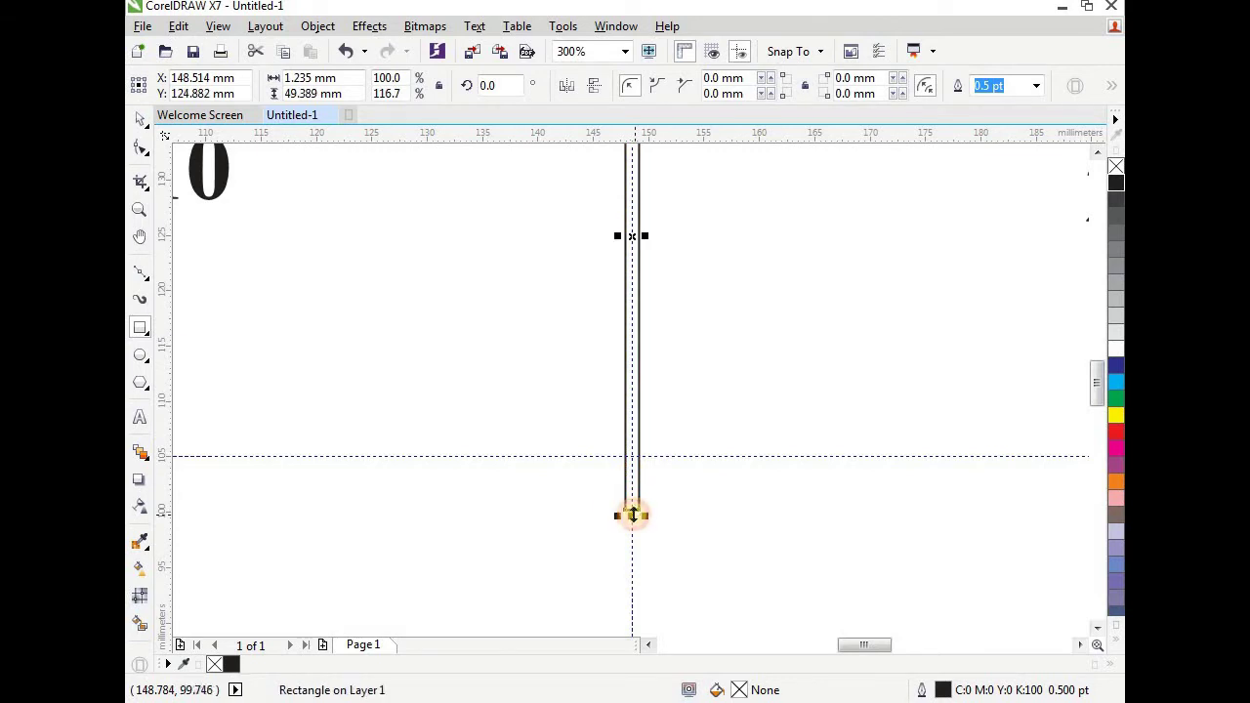
scroll(634, 514, "down", 1)
scroll(651, 247, "up", 1)
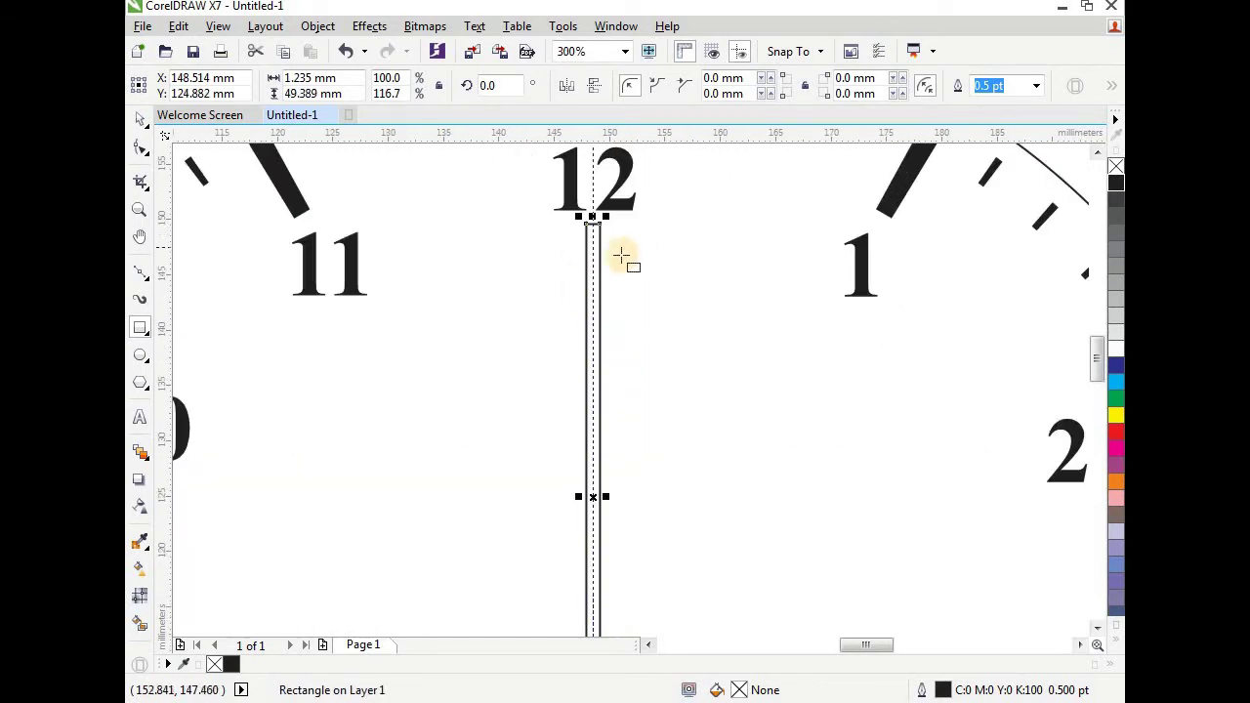
scroll(434, 215, "down", 1)
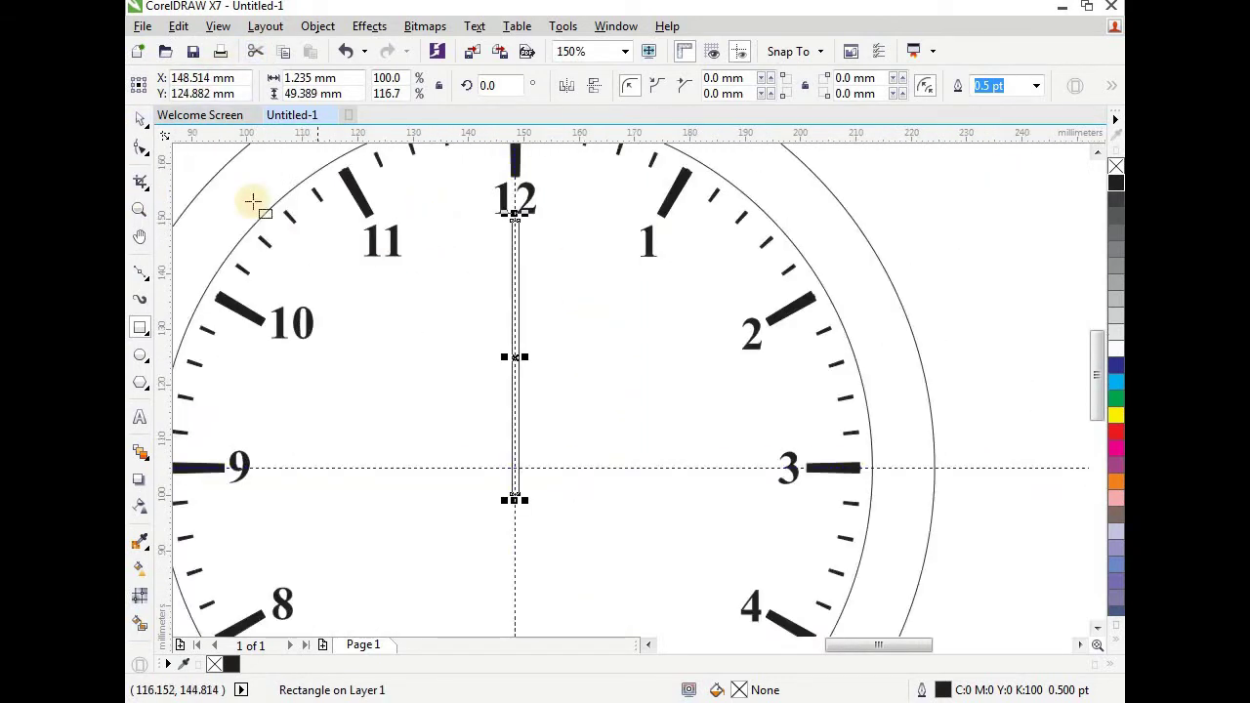
- Convert the rectangle to curves and nudge its top-right node 0.3 mm inward
left_click(314, 26)
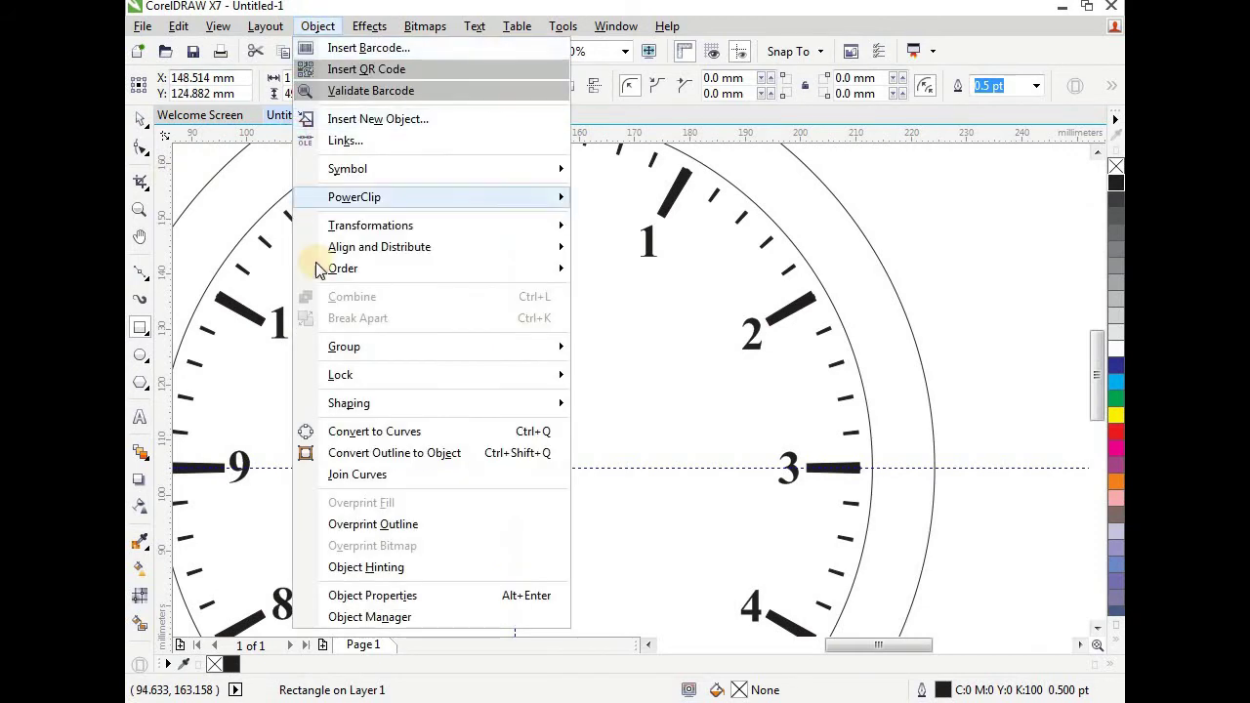
left_click(363, 433)
scroll(513, 210, "up", 2)
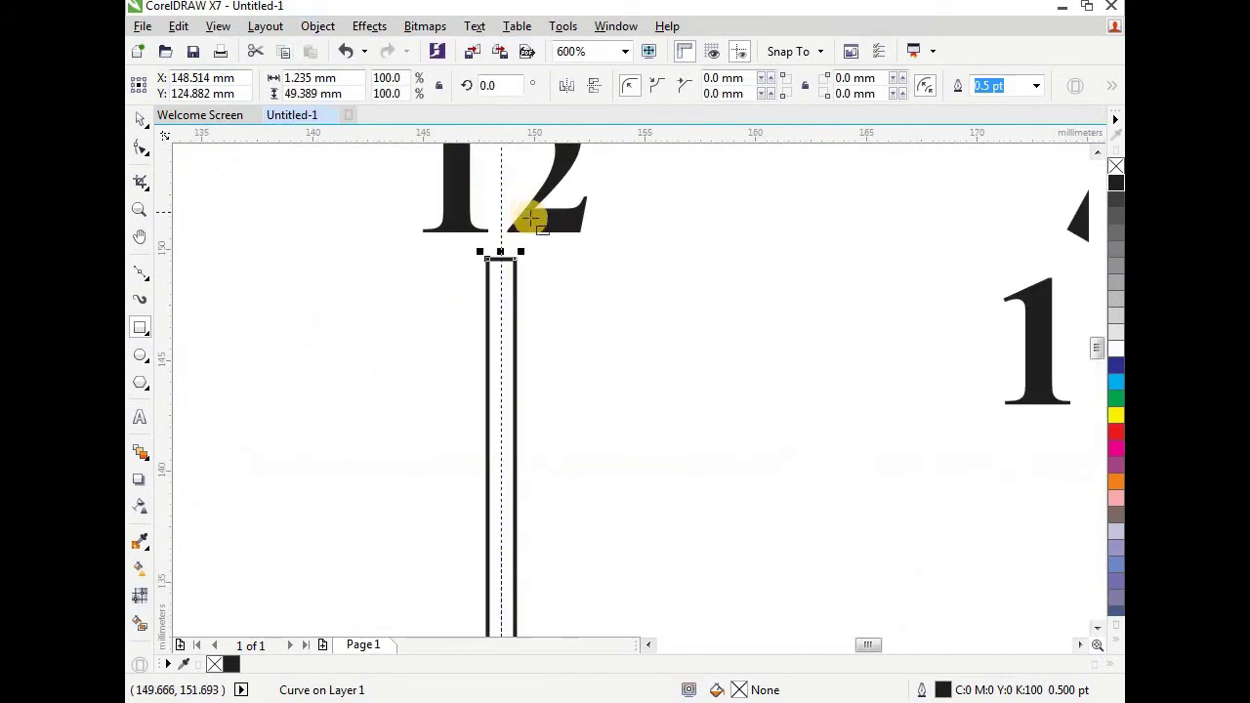
left_click(142, 154)
scroll(456, 237, "up", 2)
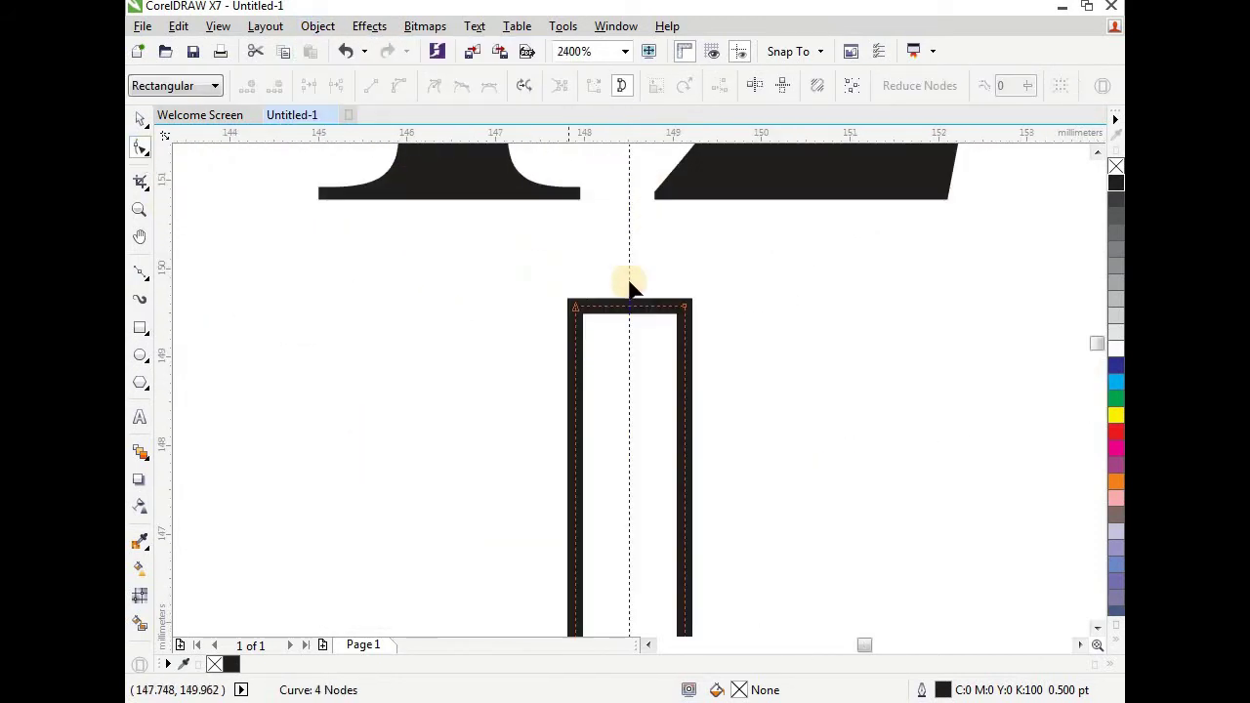
left_click(670, 339)
key("Left")
key("Left")
key("Left")
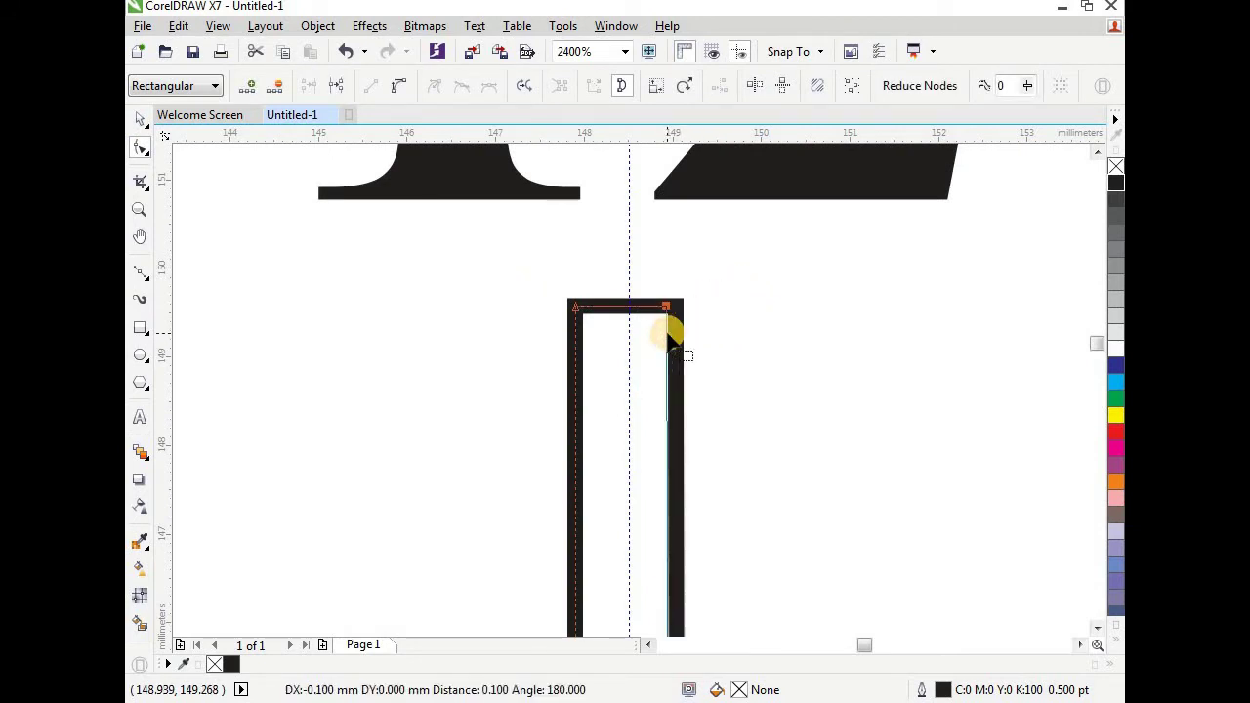
- Nudge the hand's top-left node 0.4 mm inward to taper its tip
left_click_drag(557, 282, 598, 350)
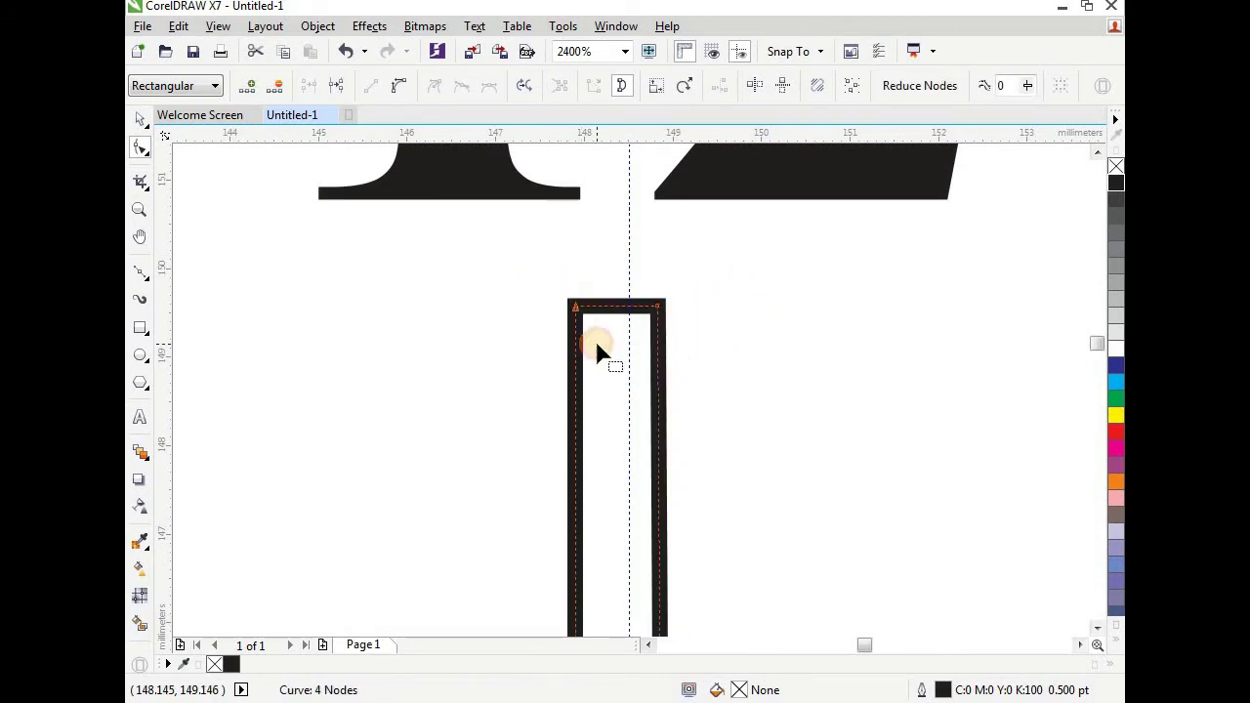
key("Right")
key("Right")
key("Right")
key("Right")
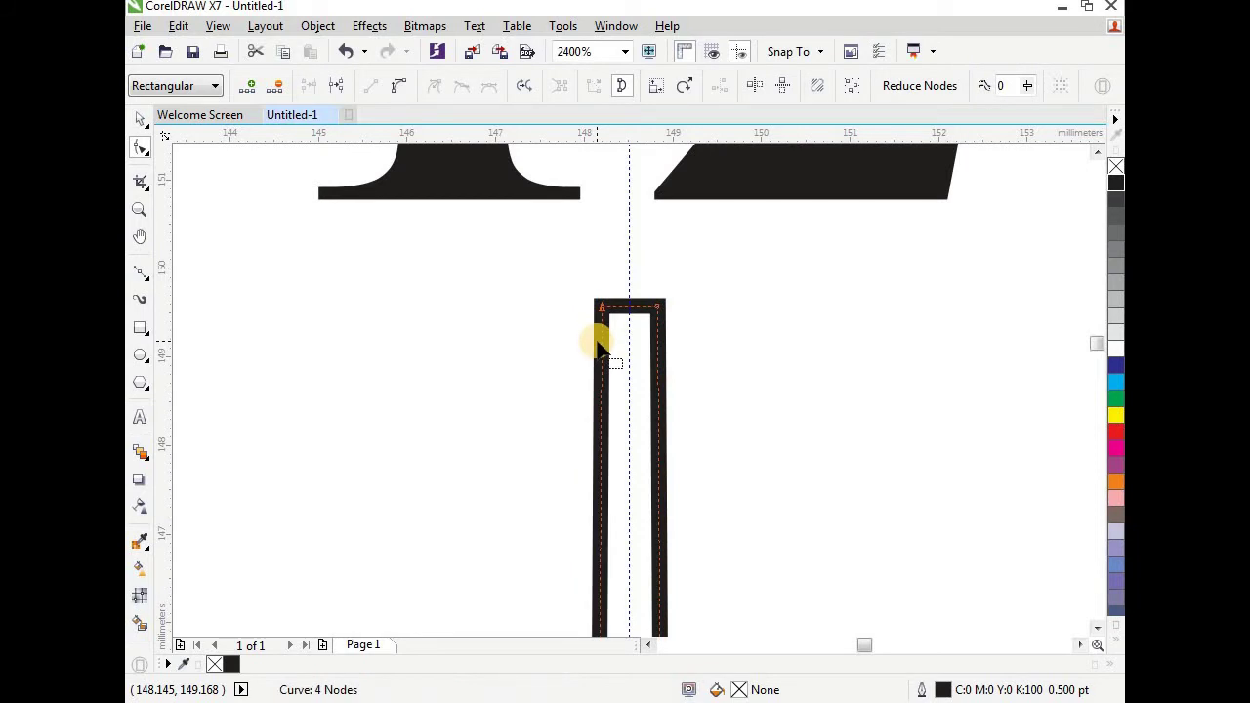
left_click(657, 313)
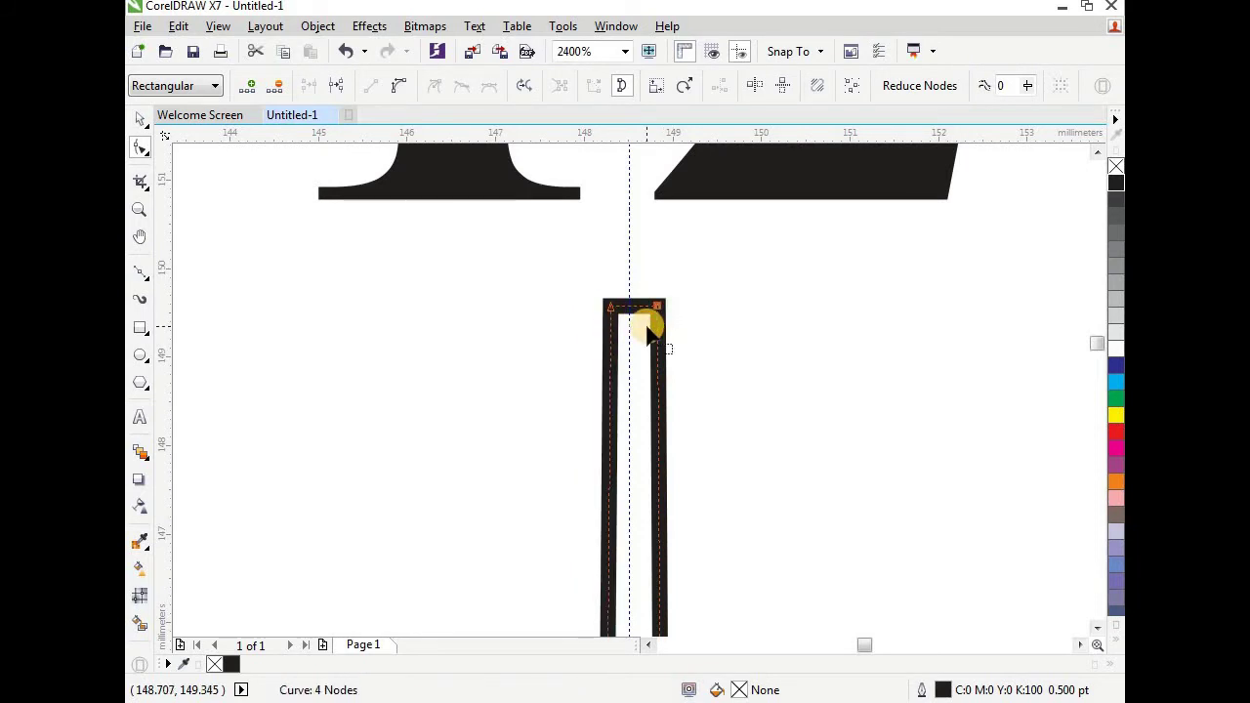
left_click(626, 320)
scroll(675, 254, "down", 8)
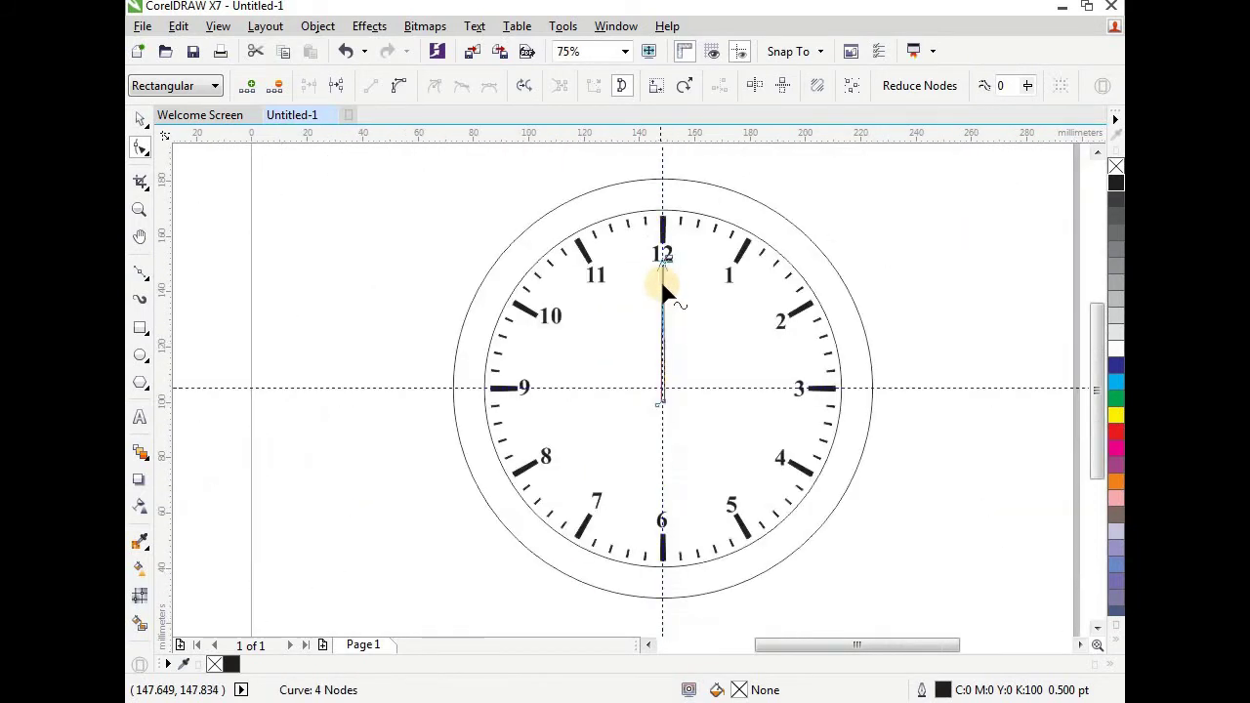
- Draw a circle about 2.7 mm in diameter overlapping the lower end of the tapered hand
scroll(665, 332, "up", 2)
scroll(662, 460, "up", 3)
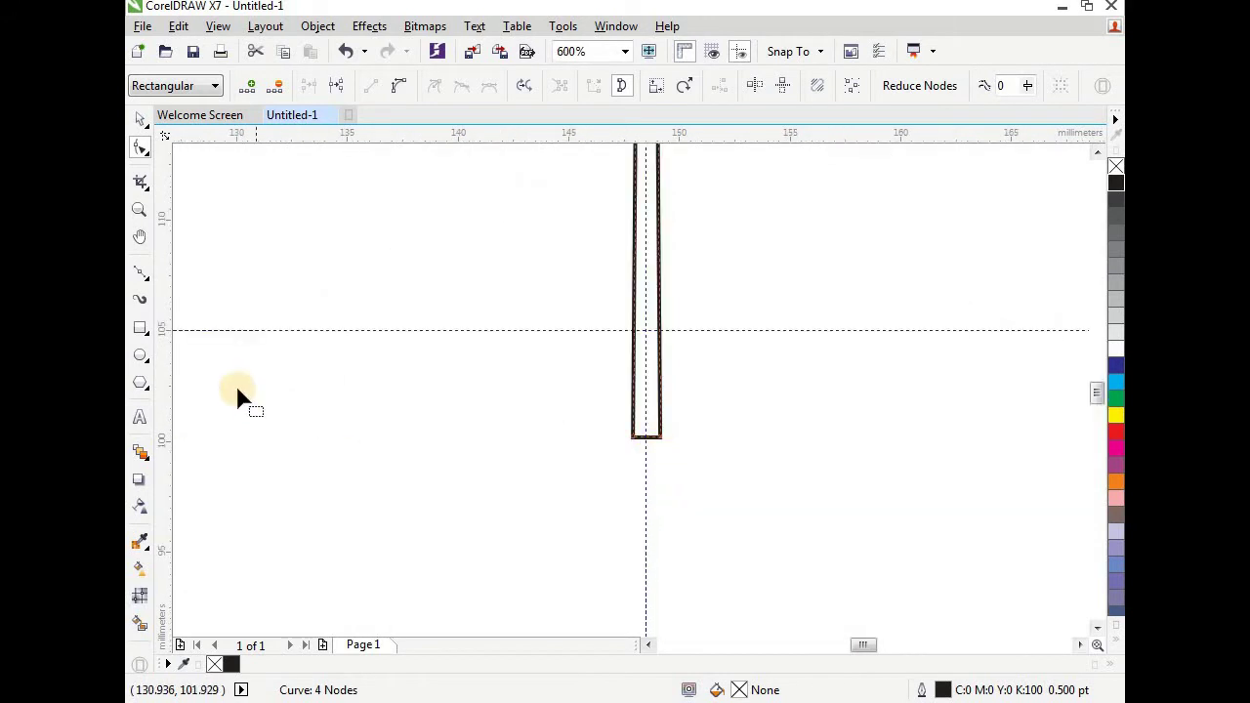
left_click(140, 119)
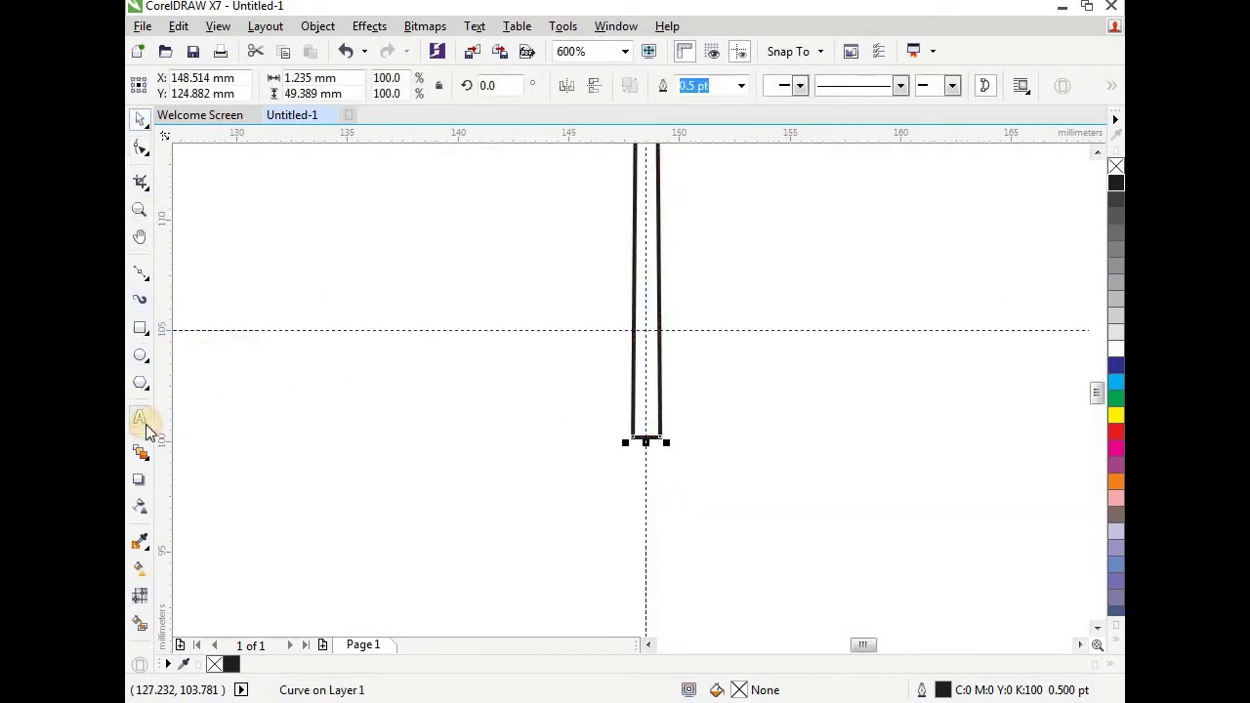
left_click(140, 356)
left_click_drag(617, 433, 671, 482)
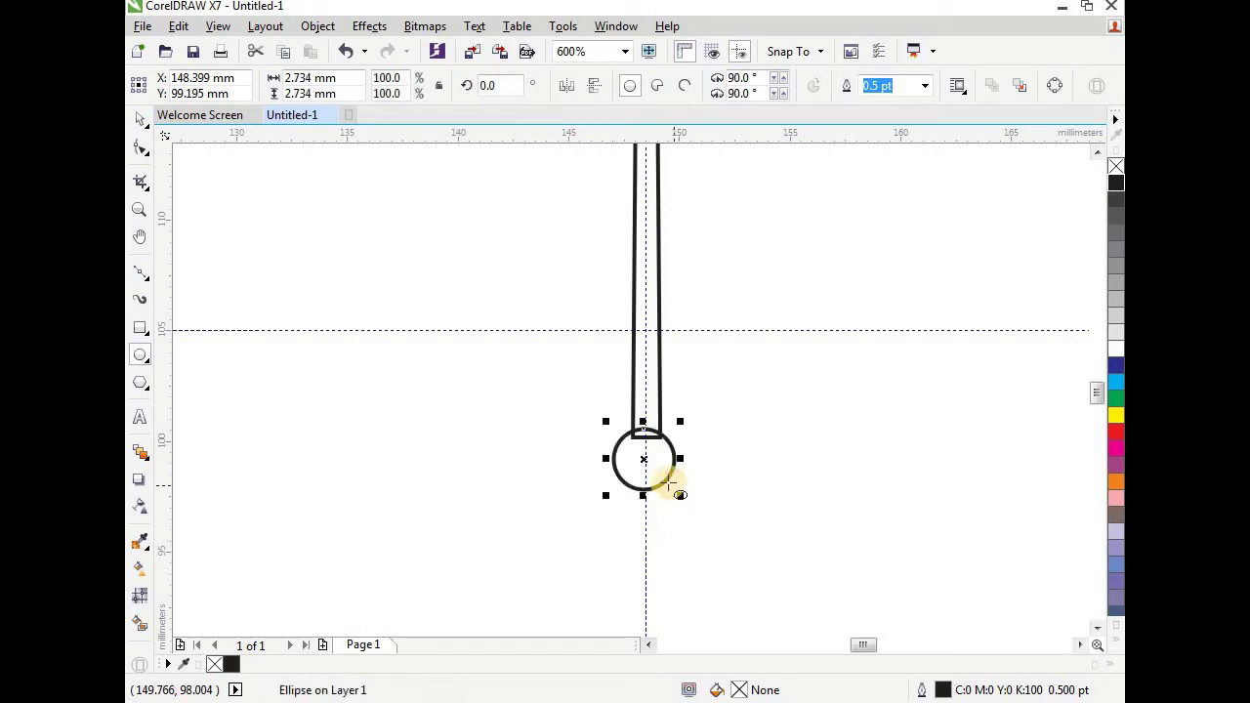
- Move the small circle so that its centre lies on the vertical guideline
scroll(643, 455, "up", 1)
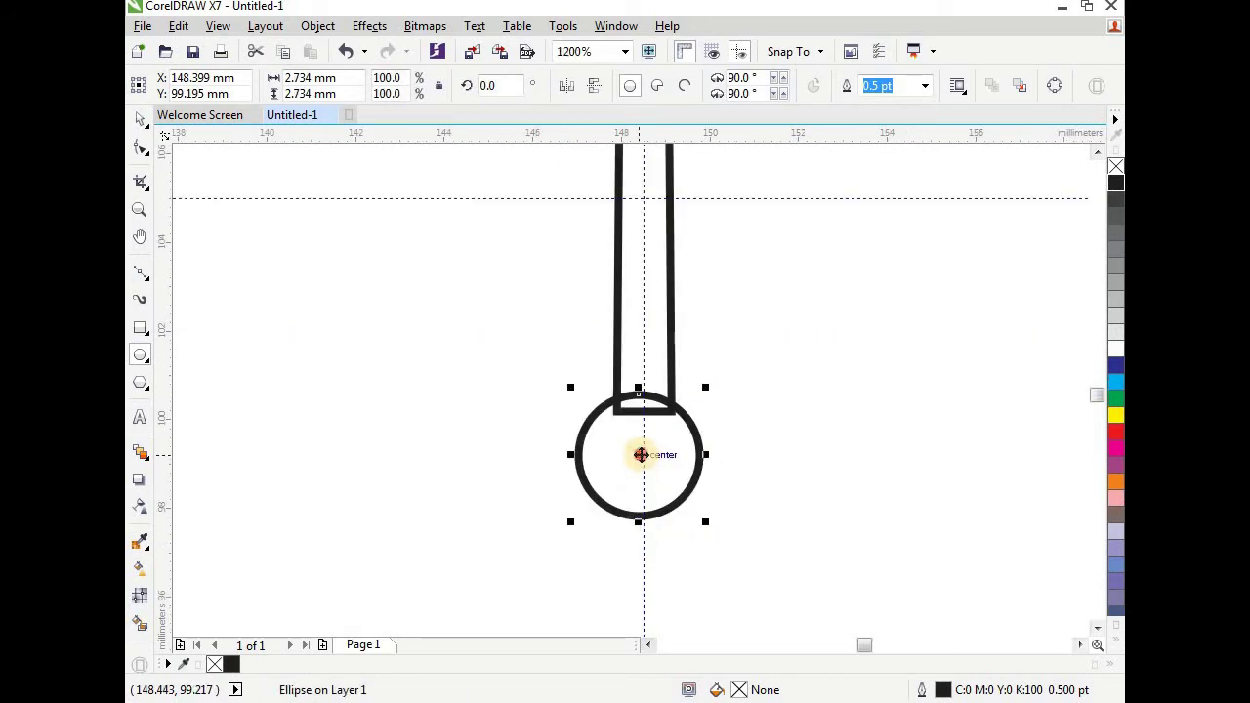
scroll(639, 455, "up", 2)
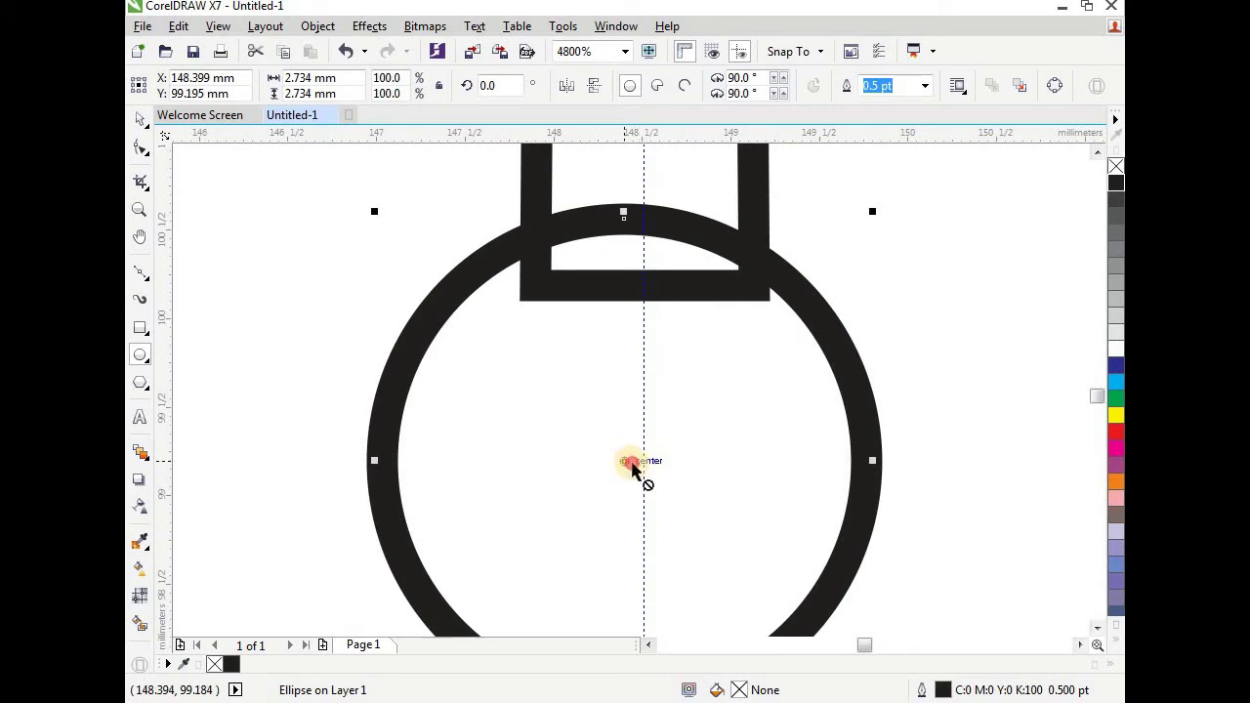
scroll(643, 459, "down", 1)
scroll(661, 366, "down", 4)
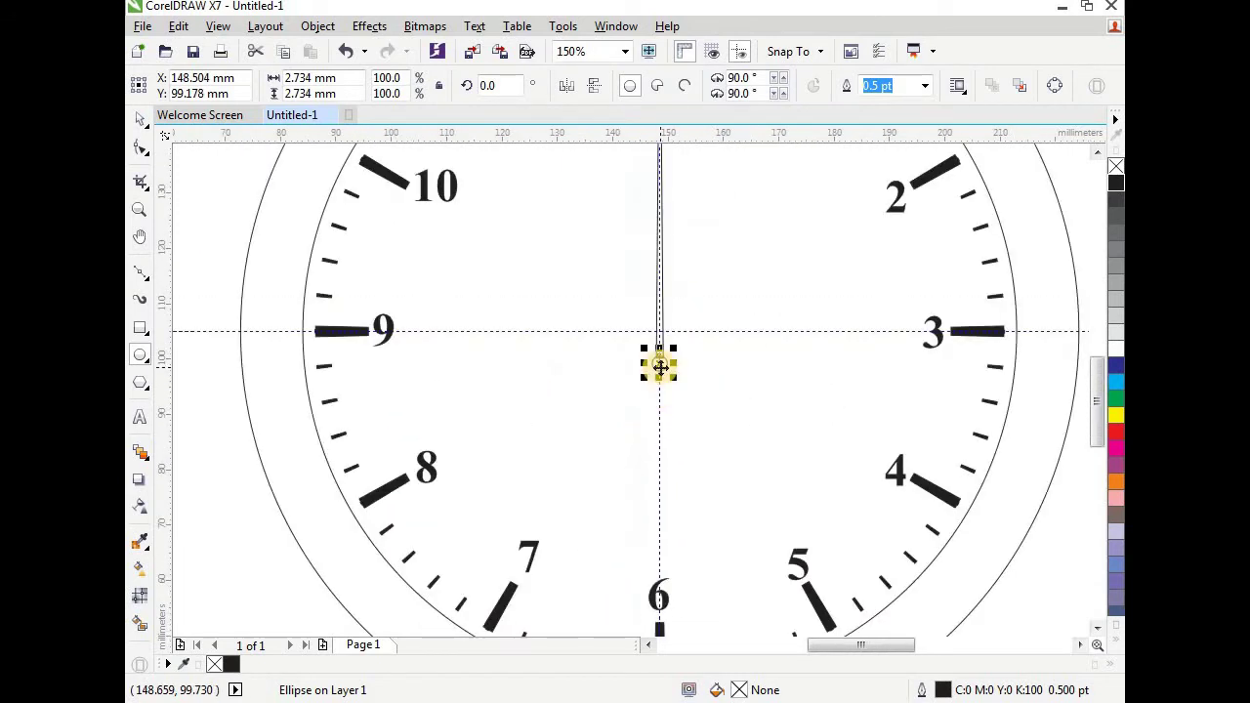
scroll(661, 367, "up", 1)
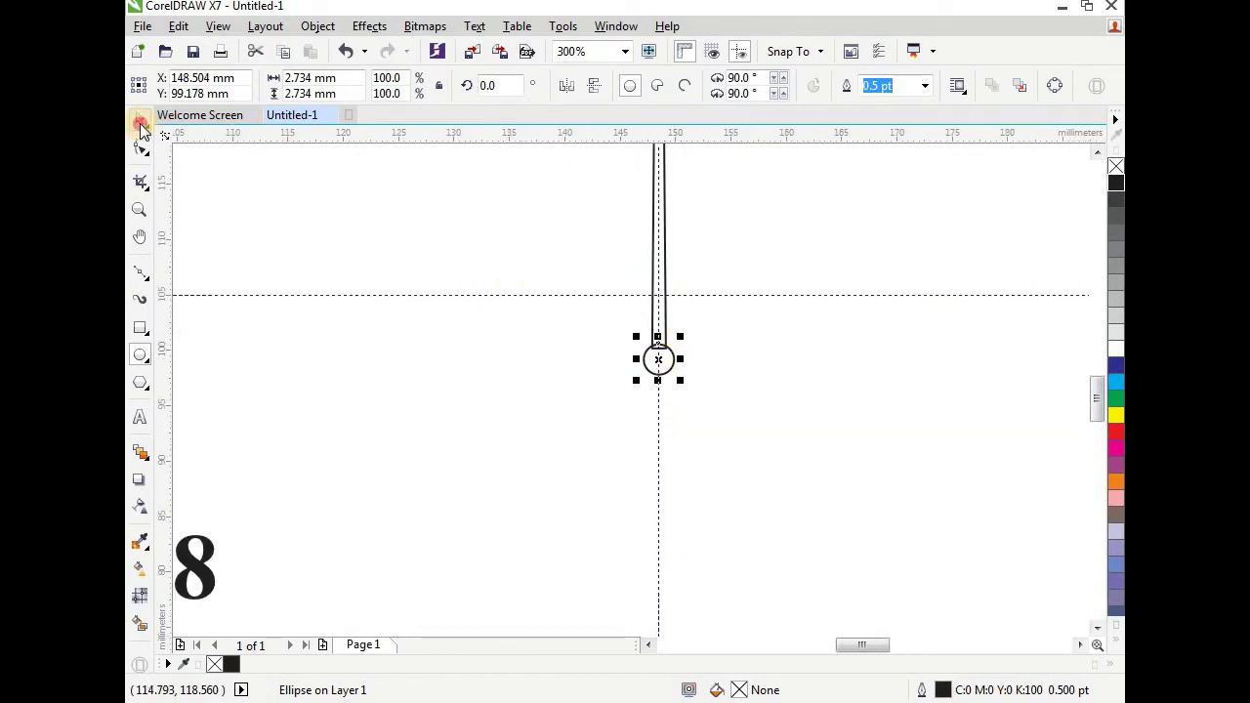
- Weld the small circle and the tapered hand into a single shape
left_click(141, 127)
scroll(645, 313, "up", 1)
left_click(691, 353, "shift")
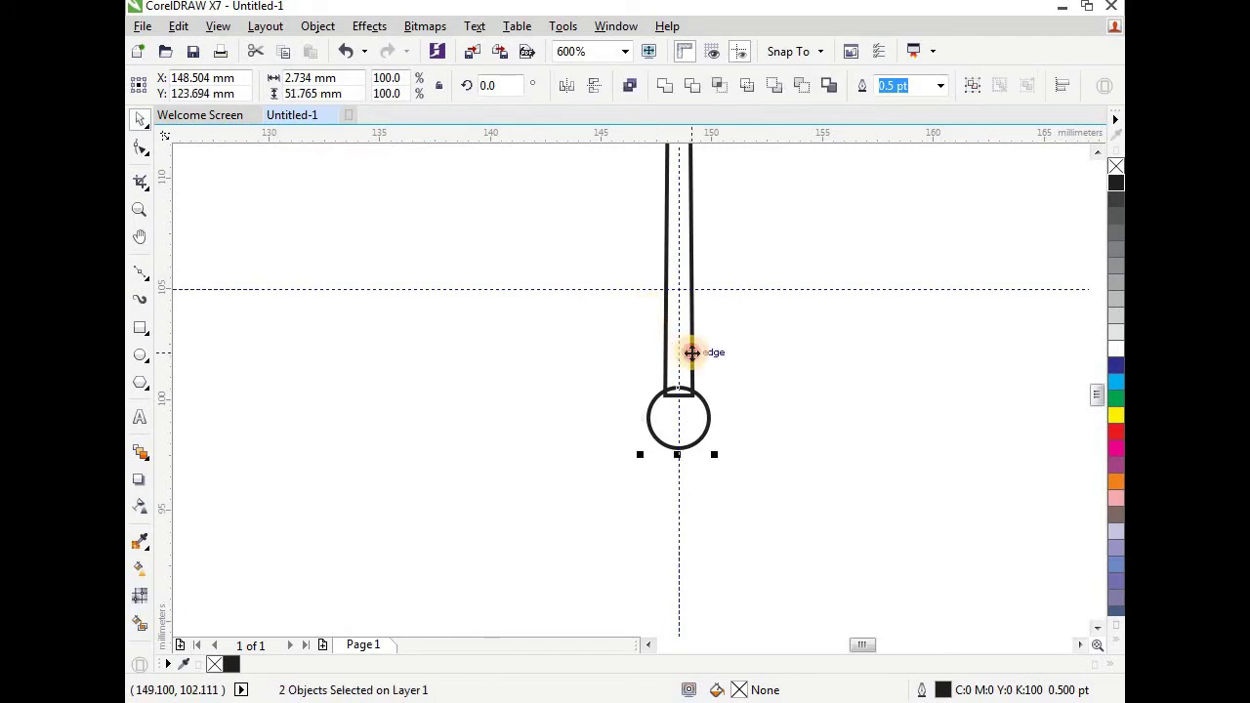
scroll(692, 353, "down", 2)
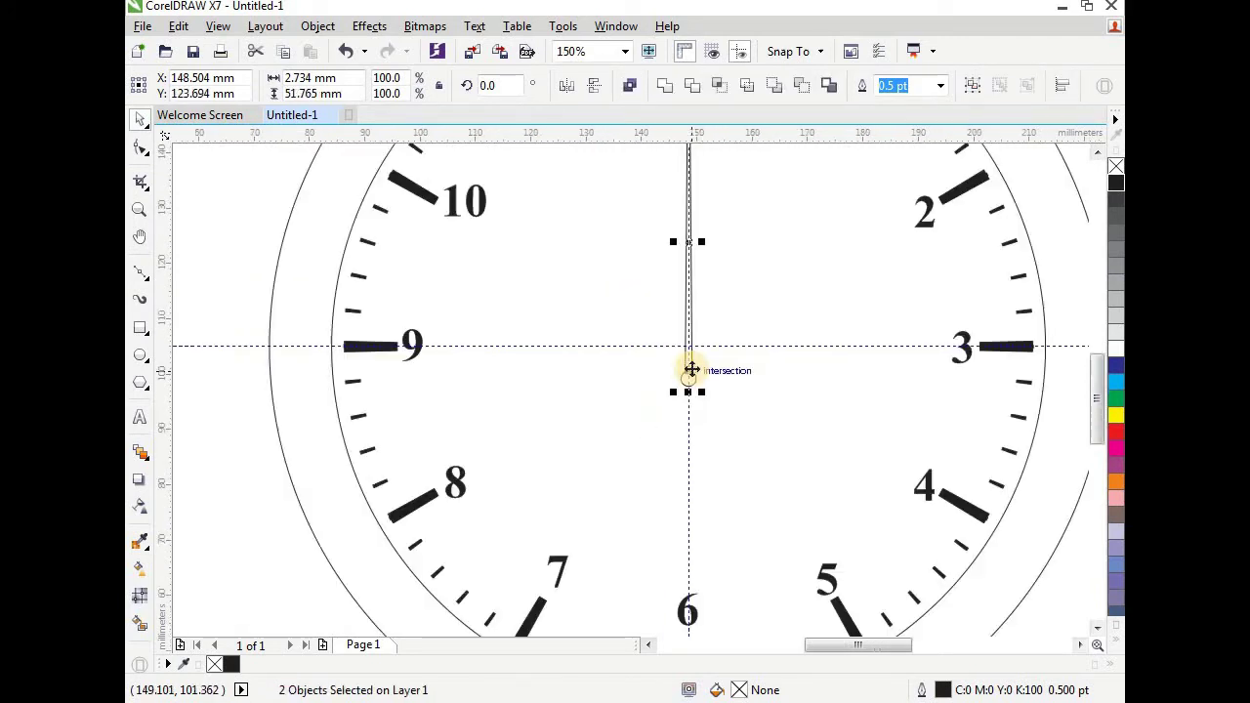
left_click(664, 94)
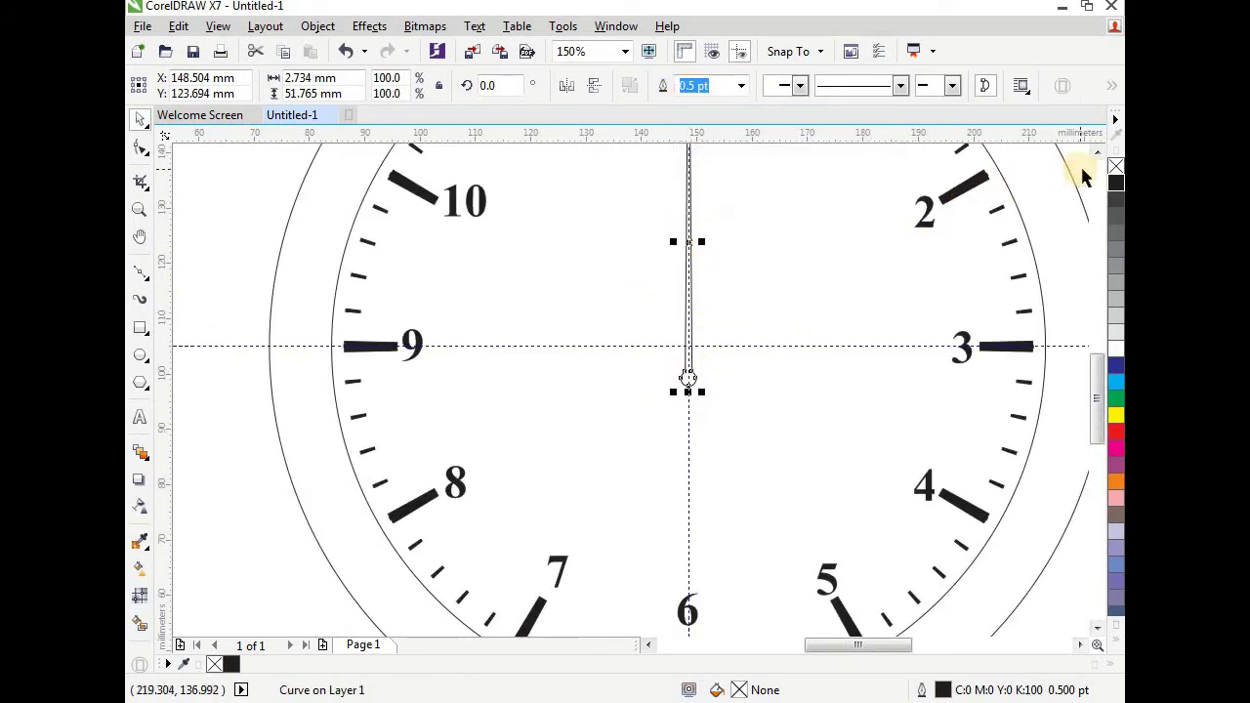
- Fill the welded hand with red, remove its outline and deselect it
scroll(695, 366, "up", 1)
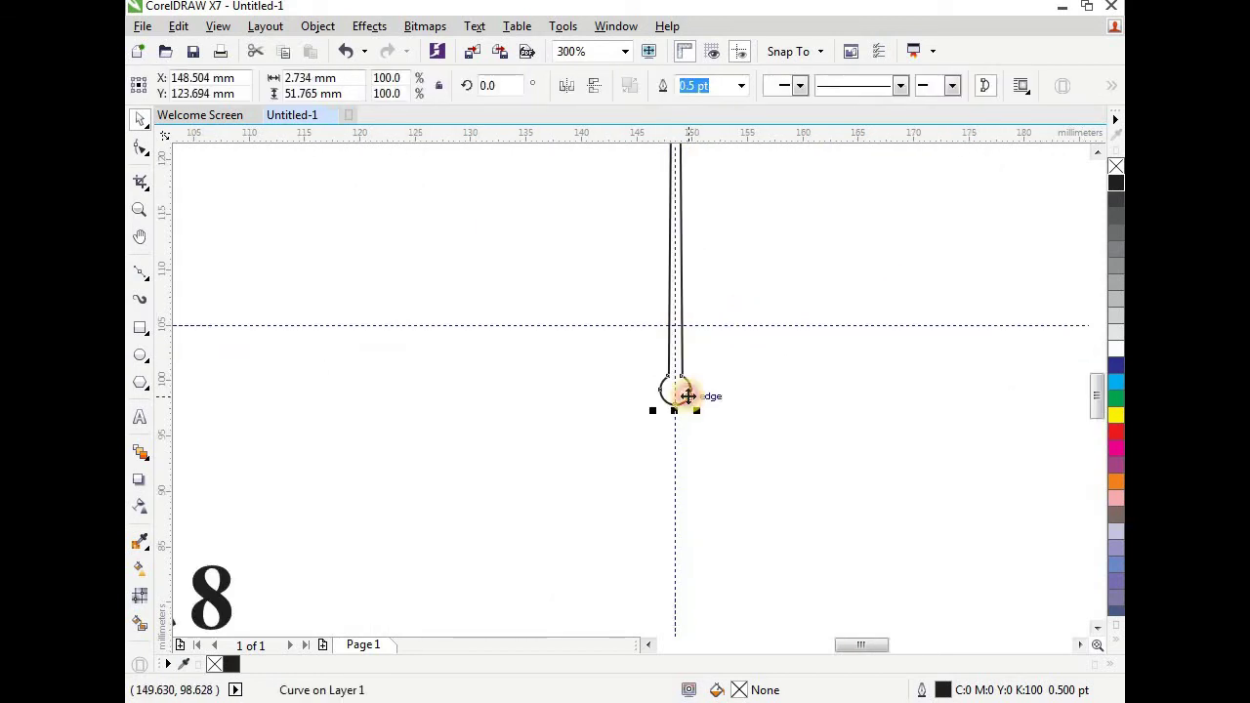
left_click(1117, 433)
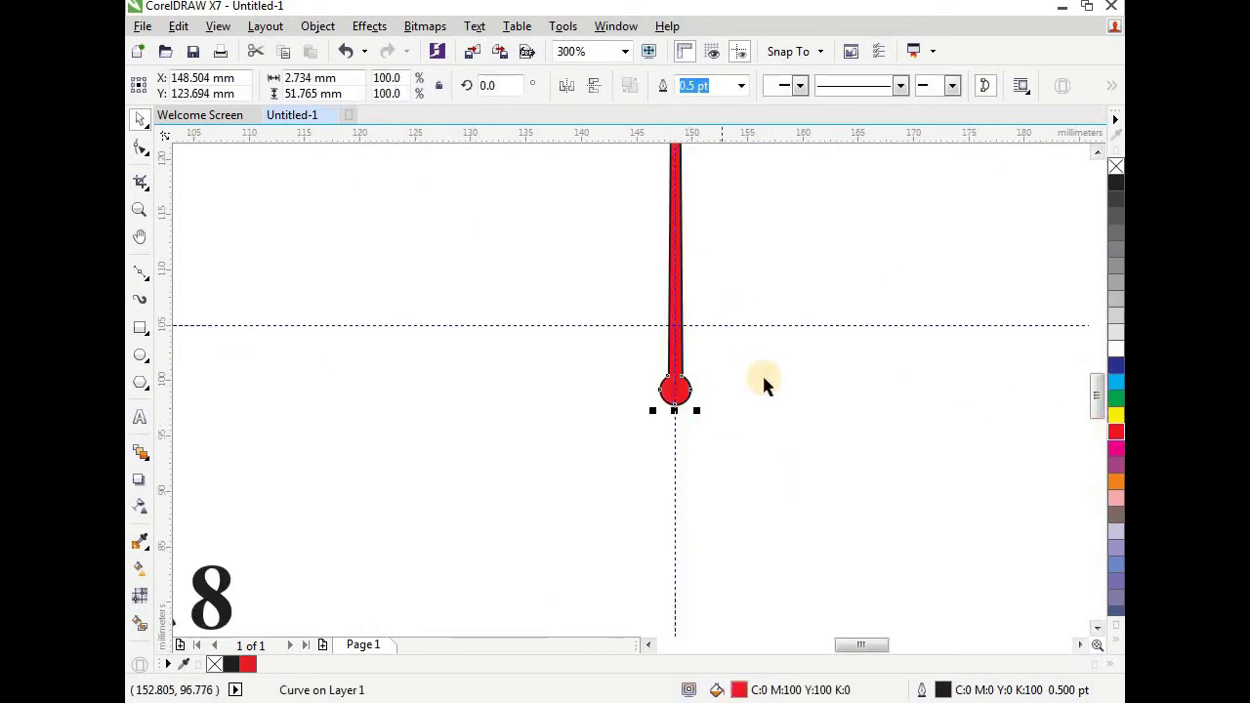
right_click(1116, 168)
scroll(612, 358, "down", 3)
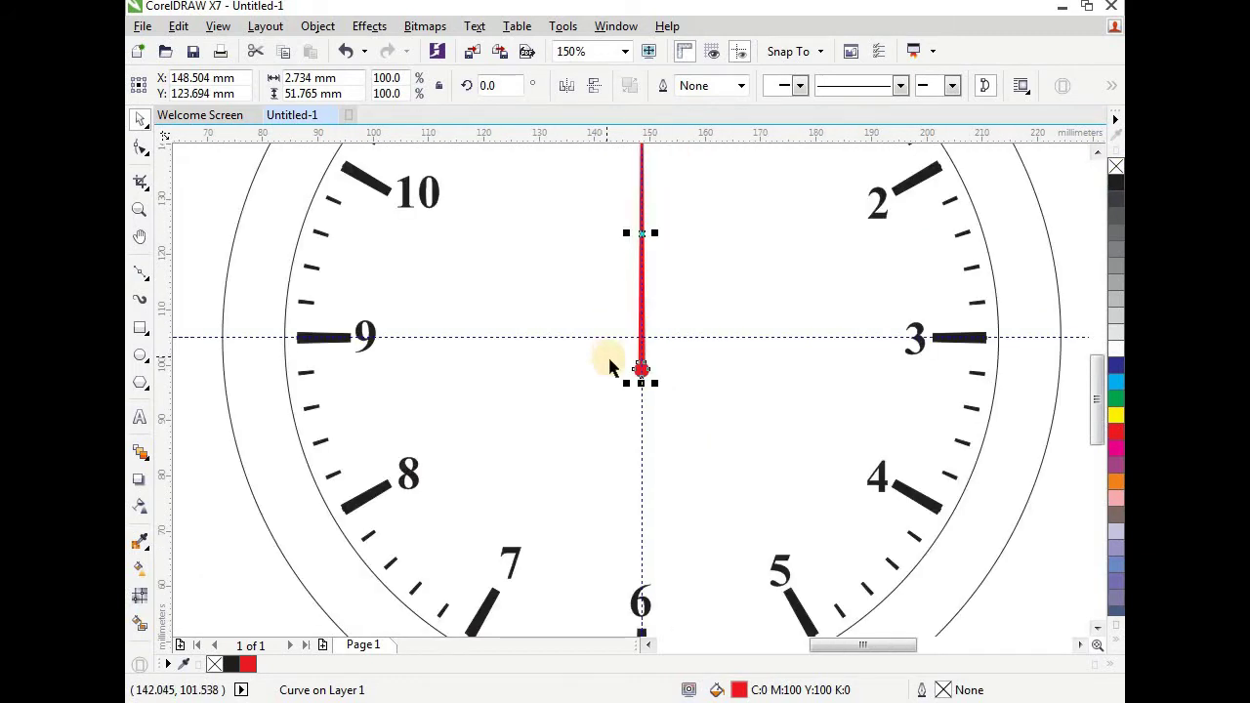
scroll(628, 368, "up", 1)
scroll(628, 368, "up", 3)
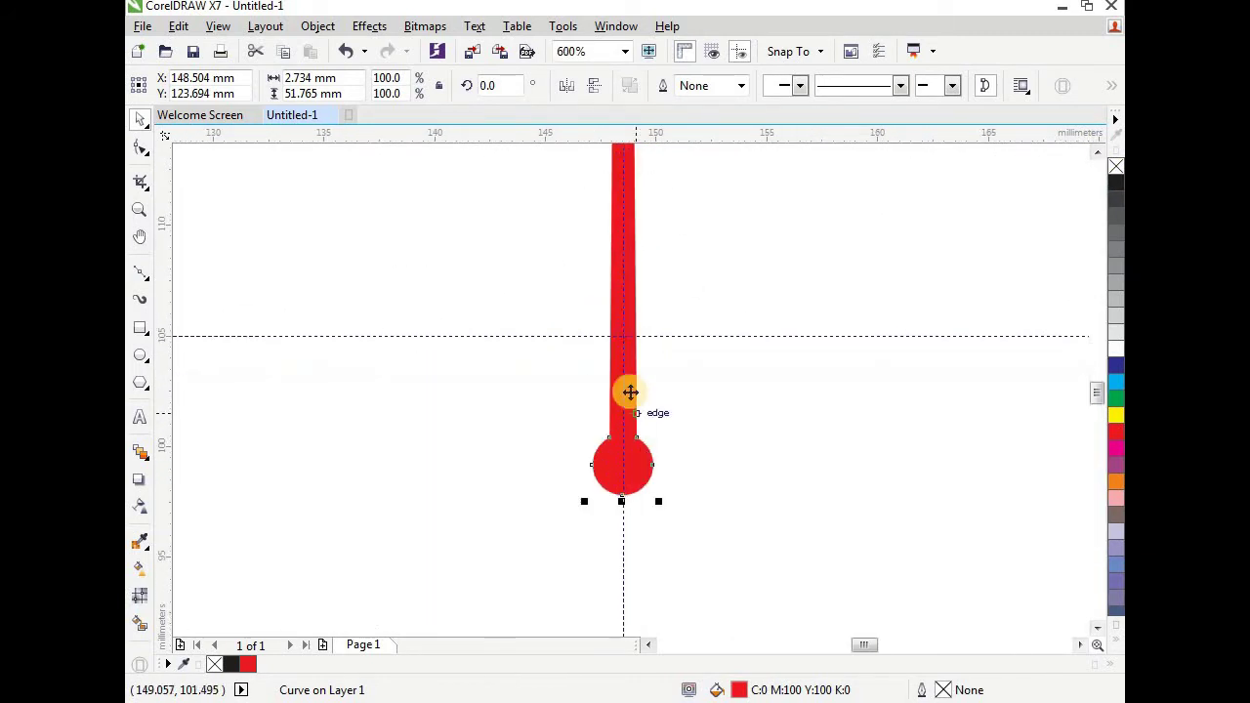
scroll(623, 368, "down", 2)
left_click(1039, 201)
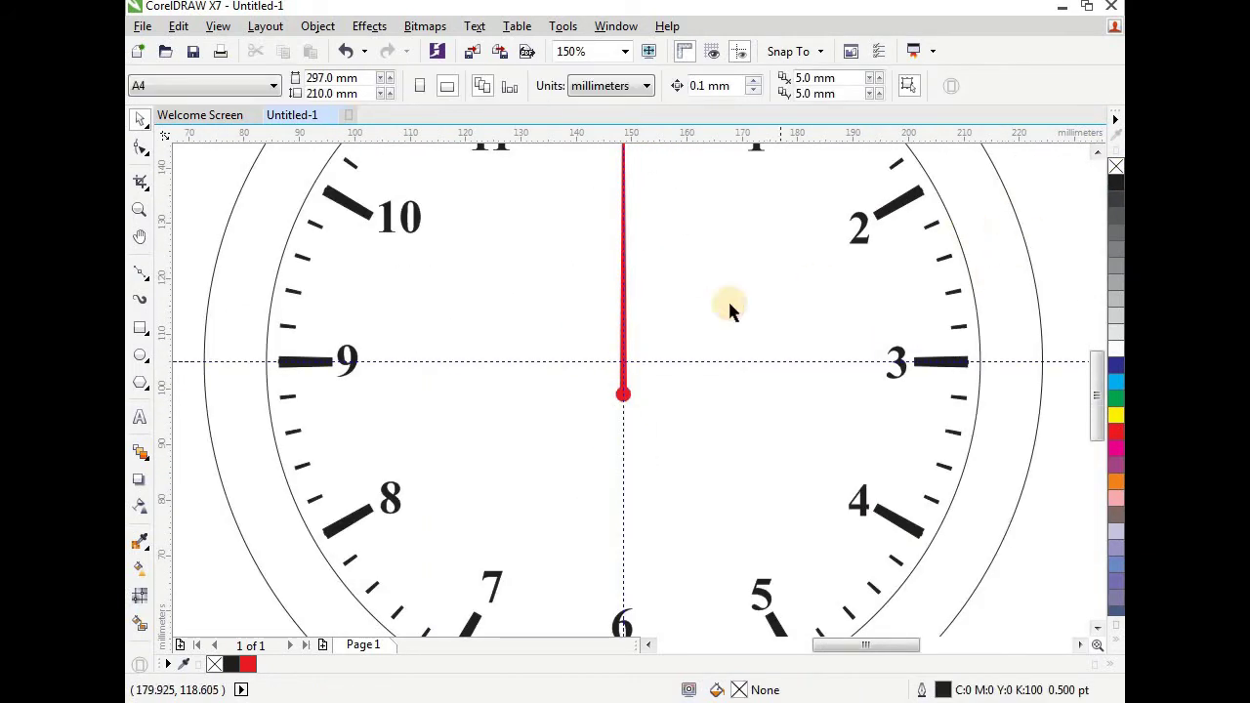
- Draw a horizontal rectangle about 36 by 3.5 mm reaching past the dial's centre on the 9 o'clock side, and centre it on the horizontal guideline
scroll(651, 309, "down", 2)
scroll(636, 315, "up", 1)
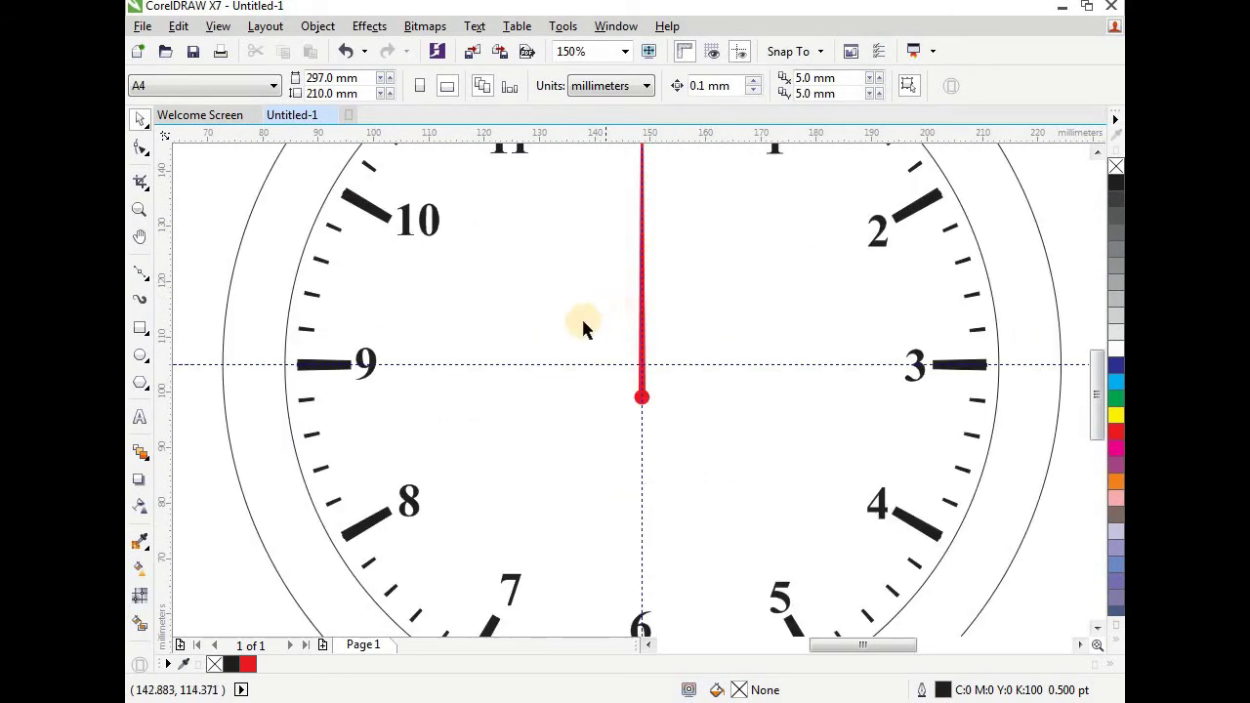
left_click(141, 328)
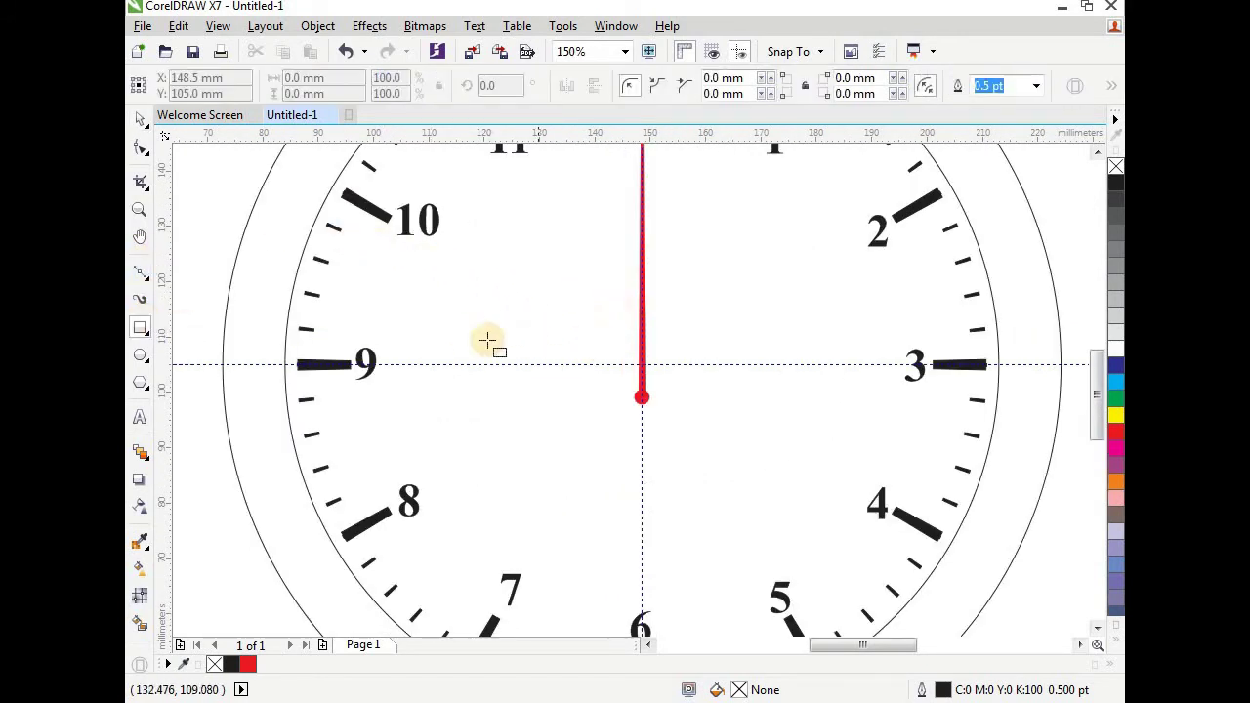
left_click_drag(465, 354, 663, 370)
scroll(563, 365, "up", 3)
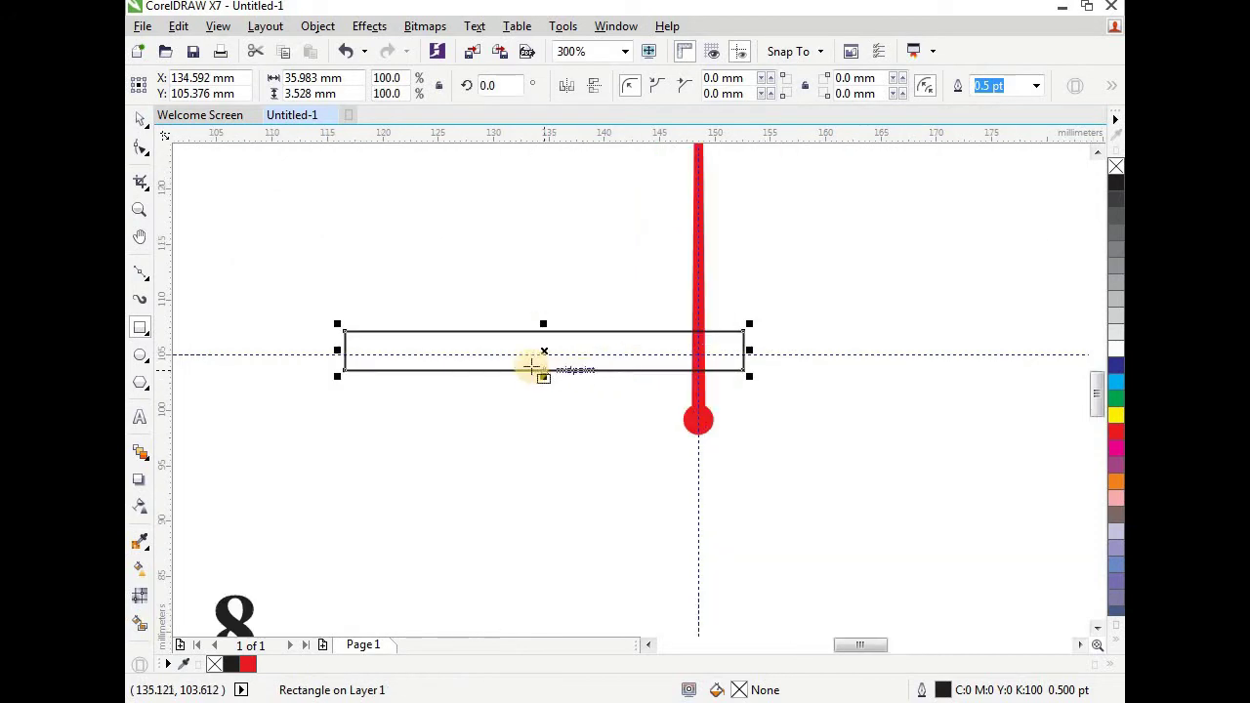
left_click_drag(584, 313, 586, 330)
- Reduce the rectangle's height symmetrically about its centre to about 2.2 mm
scroll(586, 330, "down", 3)
scroll(599, 336, "up", 1)
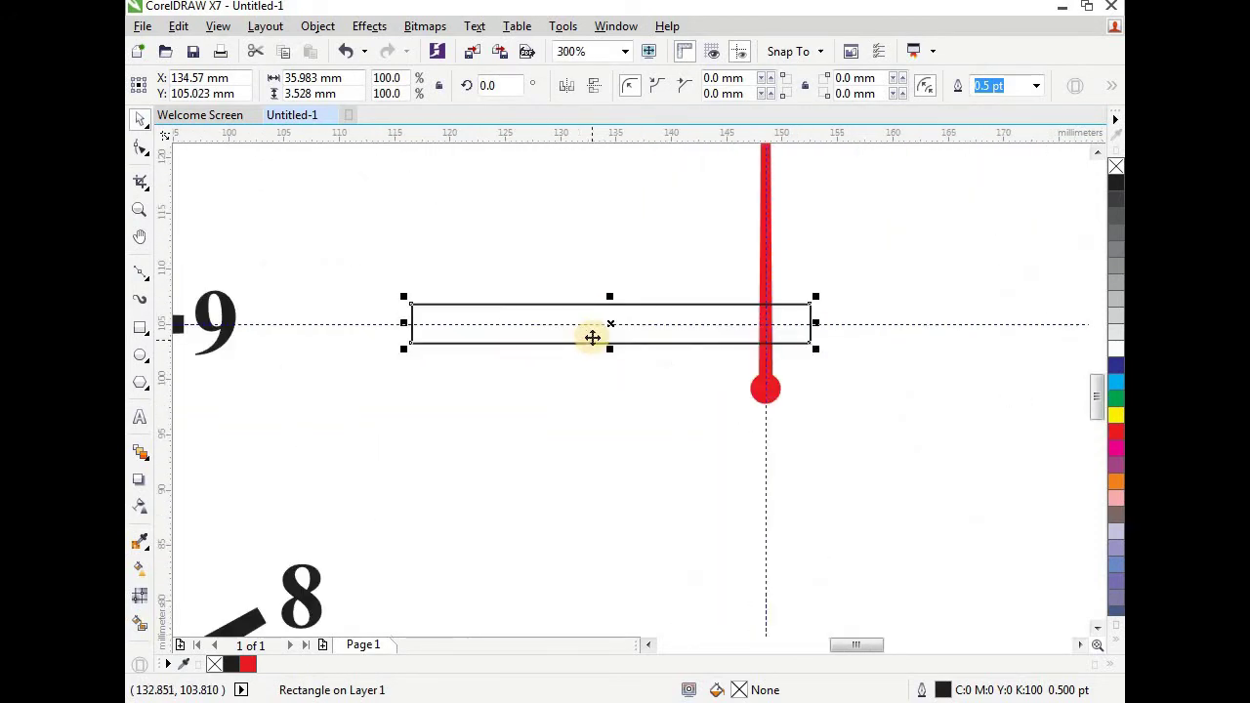
scroll(614, 337, "up", 1)
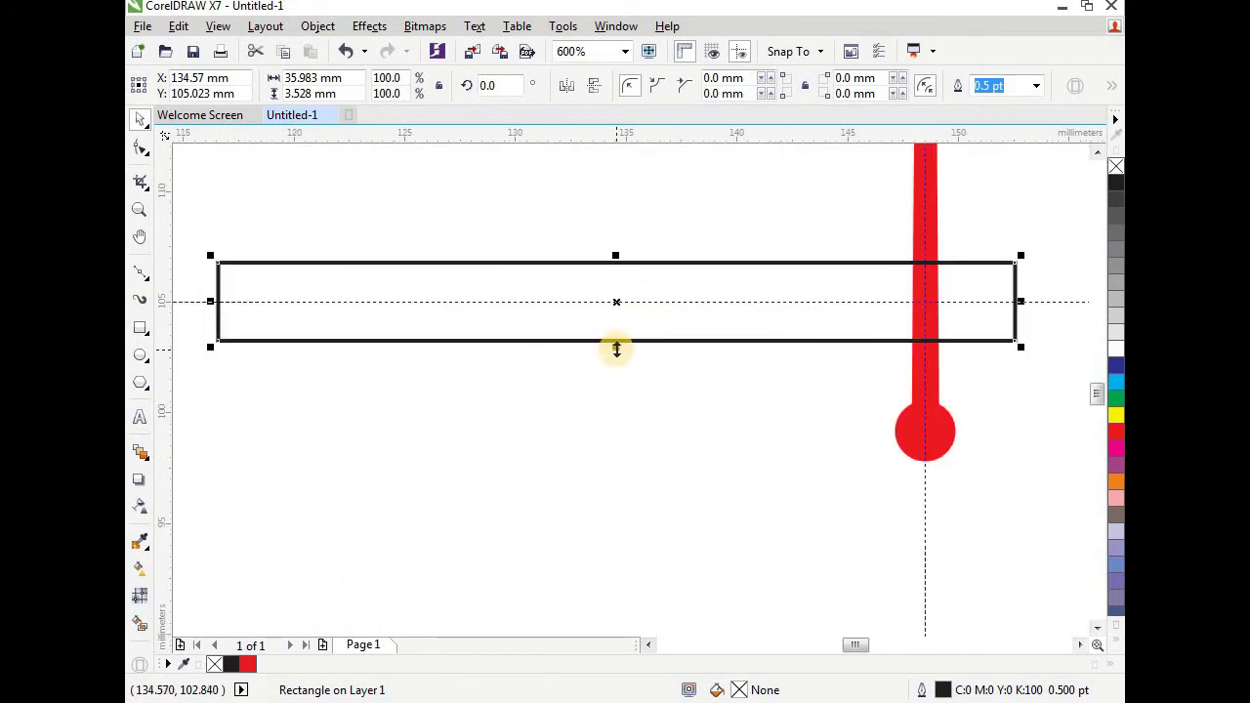
left_click_drag(616, 349, 621, 337)
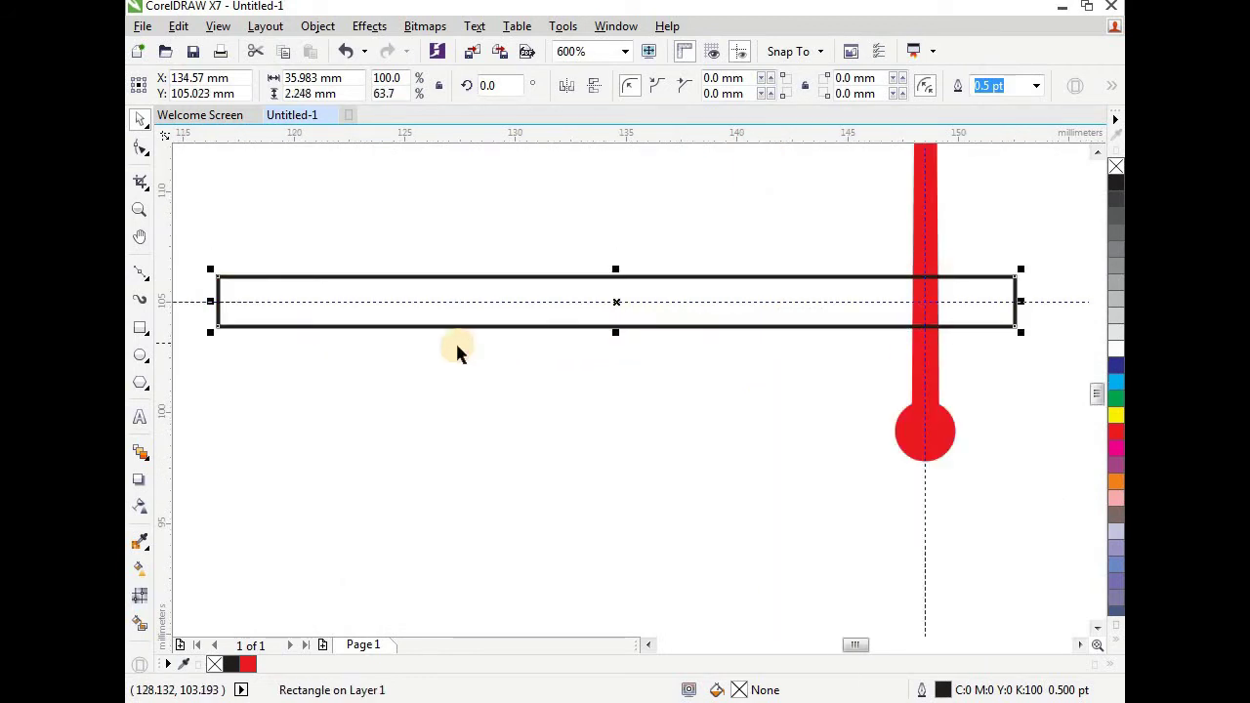
- Convert the horizontal rectangle to curves
scroll(358, 344, "down", 1)
scroll(359, 342, "down", 1)
scroll(360, 334, "up", 1)
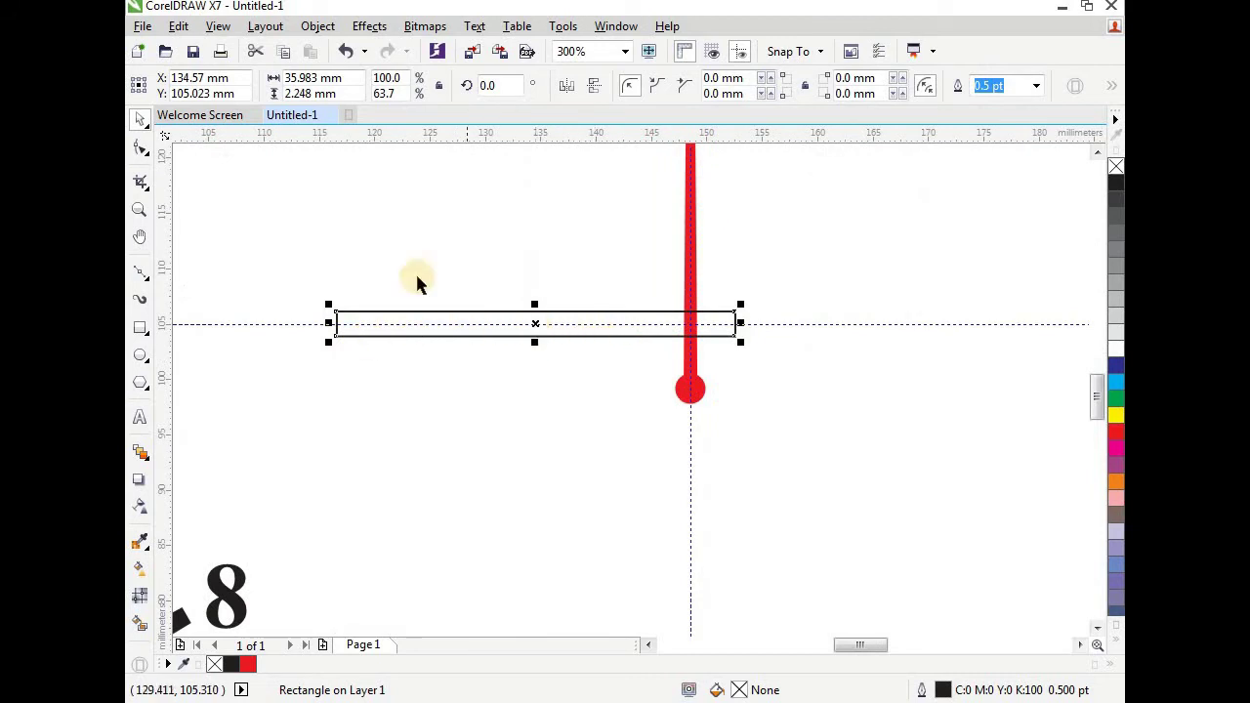
left_click(318, 26)
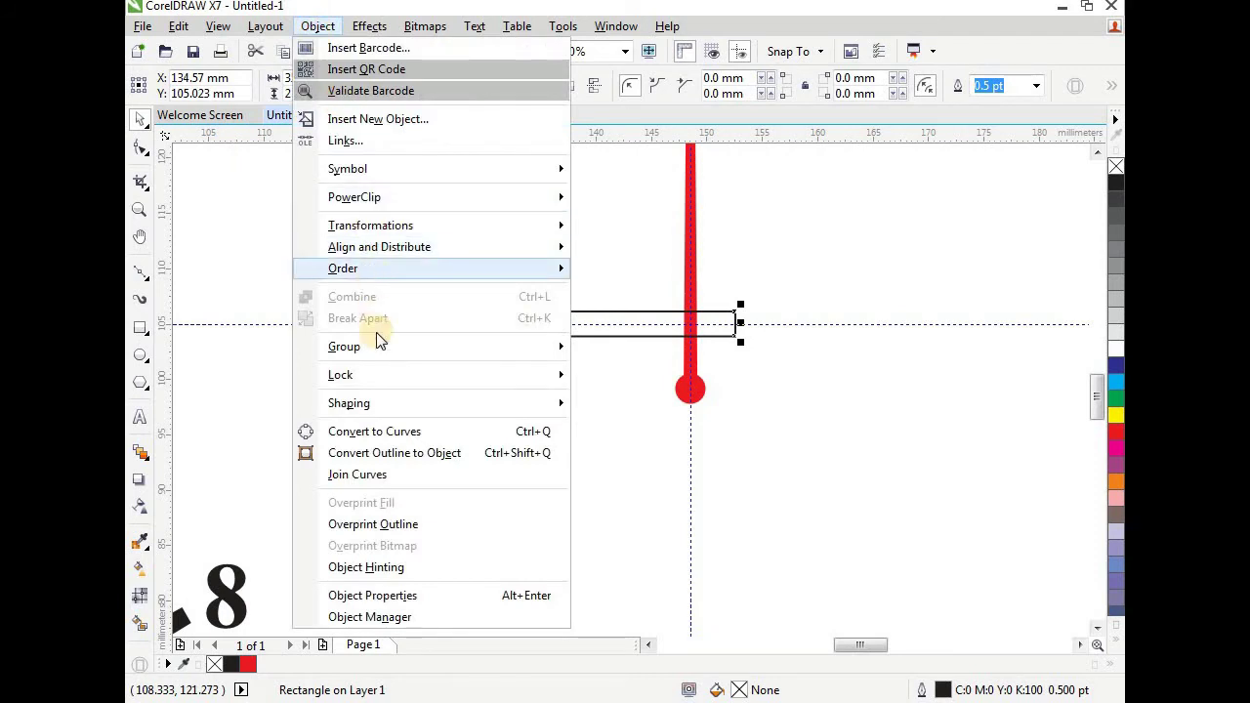
left_click(445, 432)
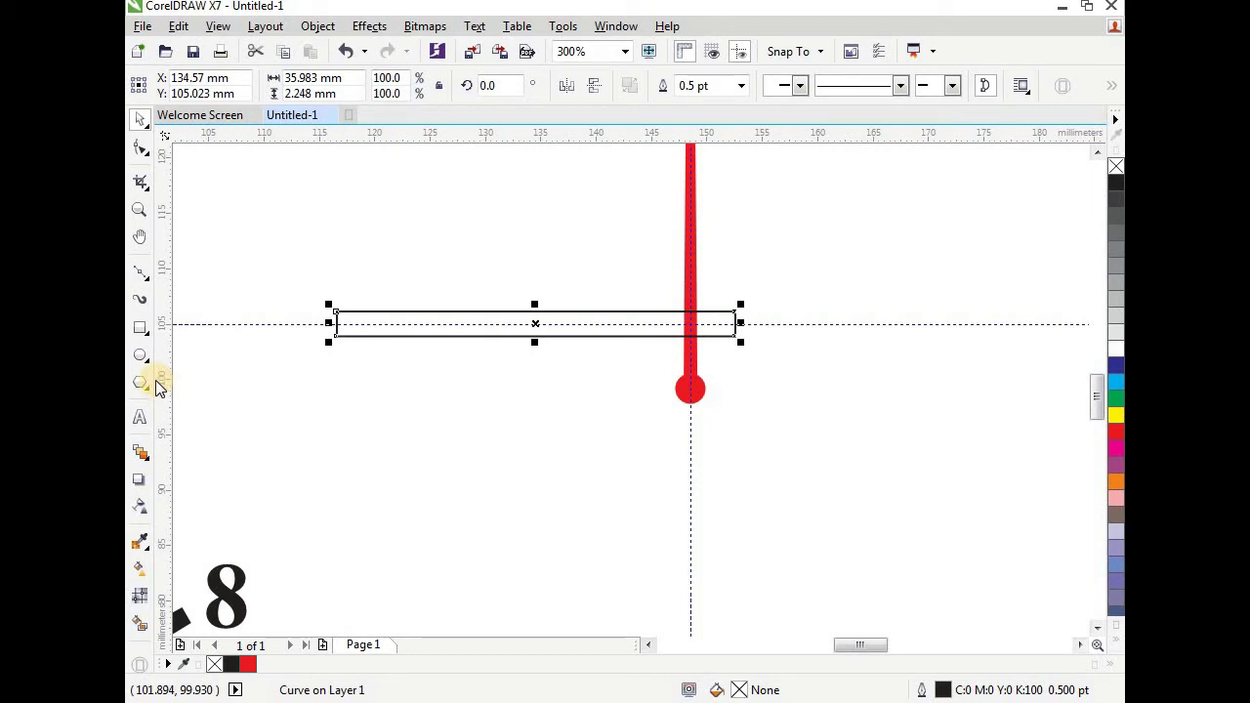
- Add a midpoint node to the rectangle's left edge and pull it outward about 1.2 mm to form a pointed tip
left_click(140, 147)
scroll(313, 328, "up", 3)
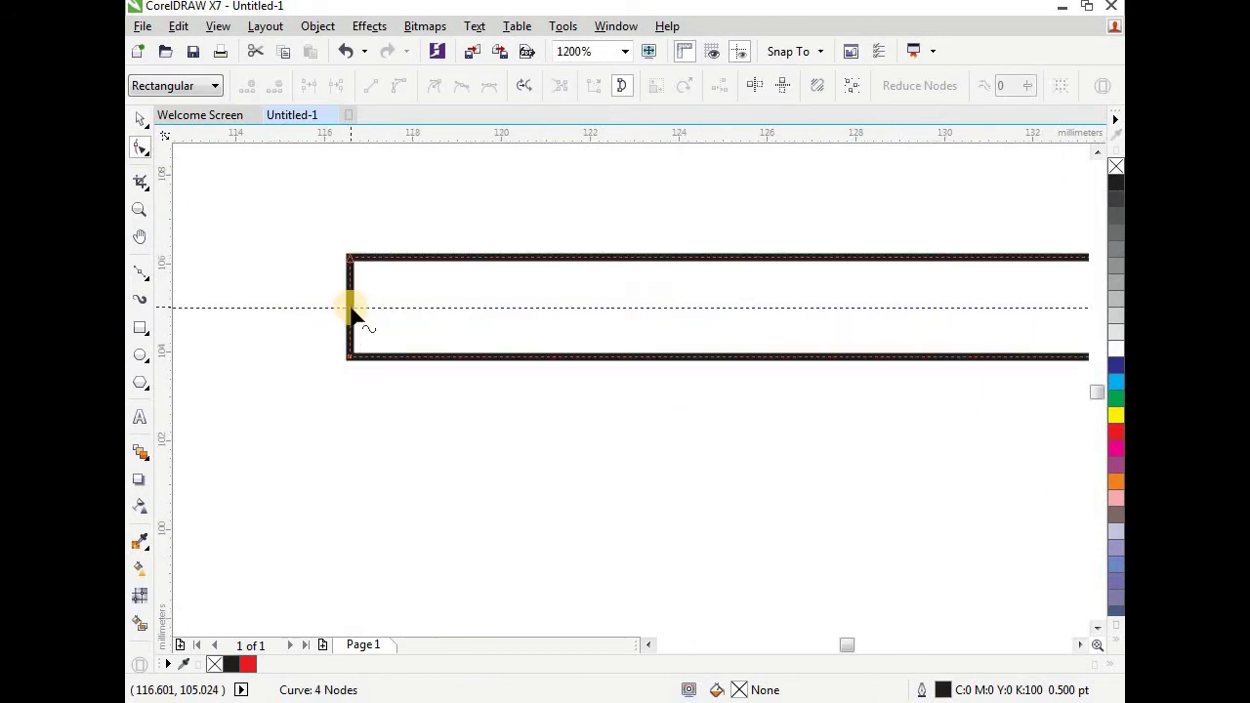
left_click_drag(307, 227, 377, 413)
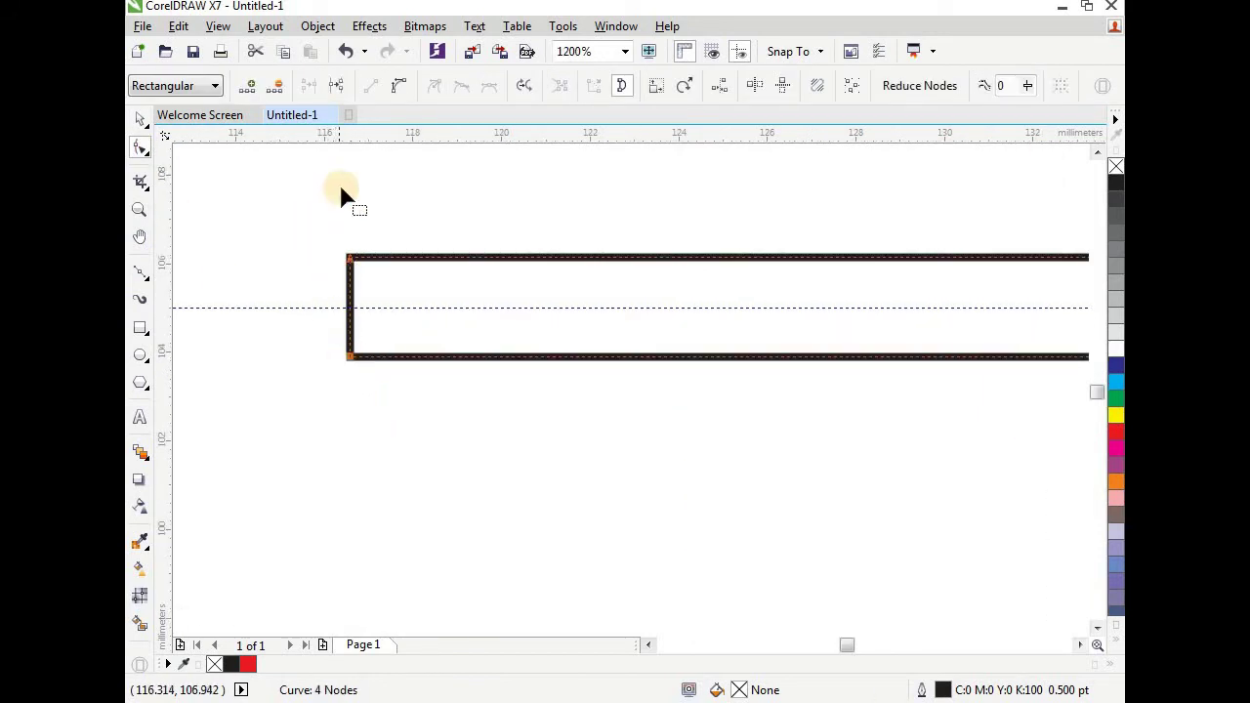
left_click(250, 93)
left_click(320, 293)
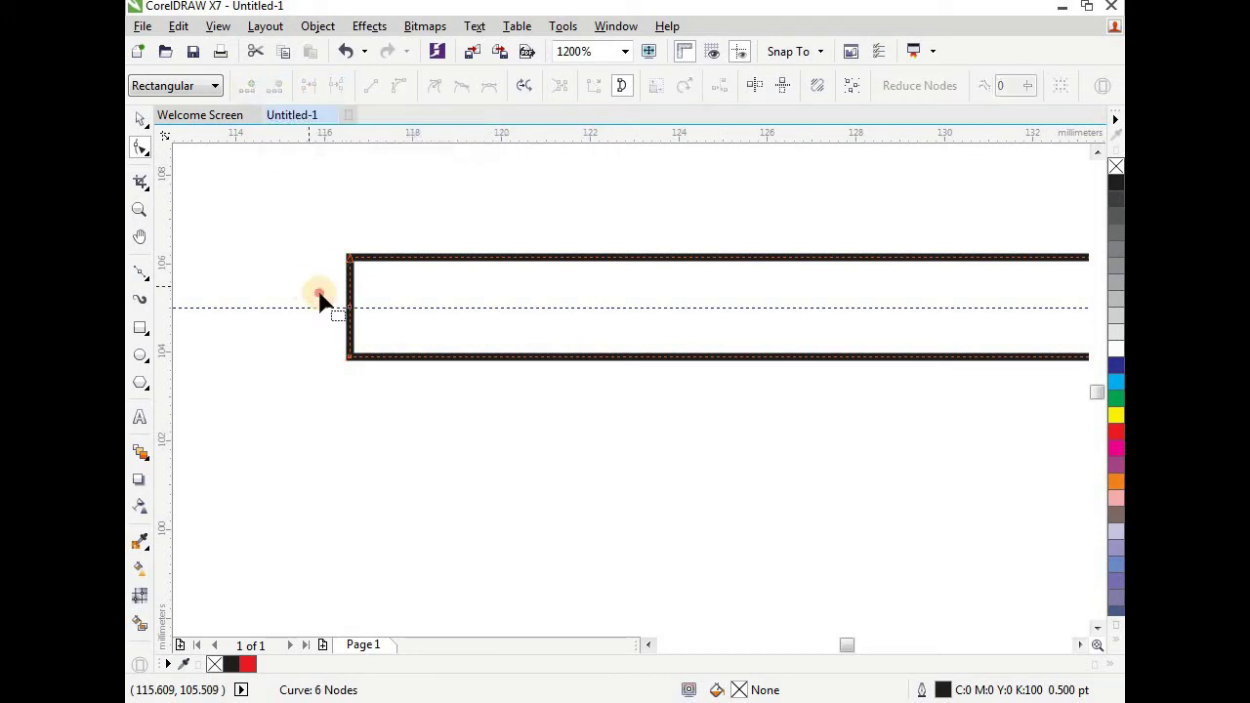
left_click(353, 314)
left_click_drag(341, 311, 293, 303)
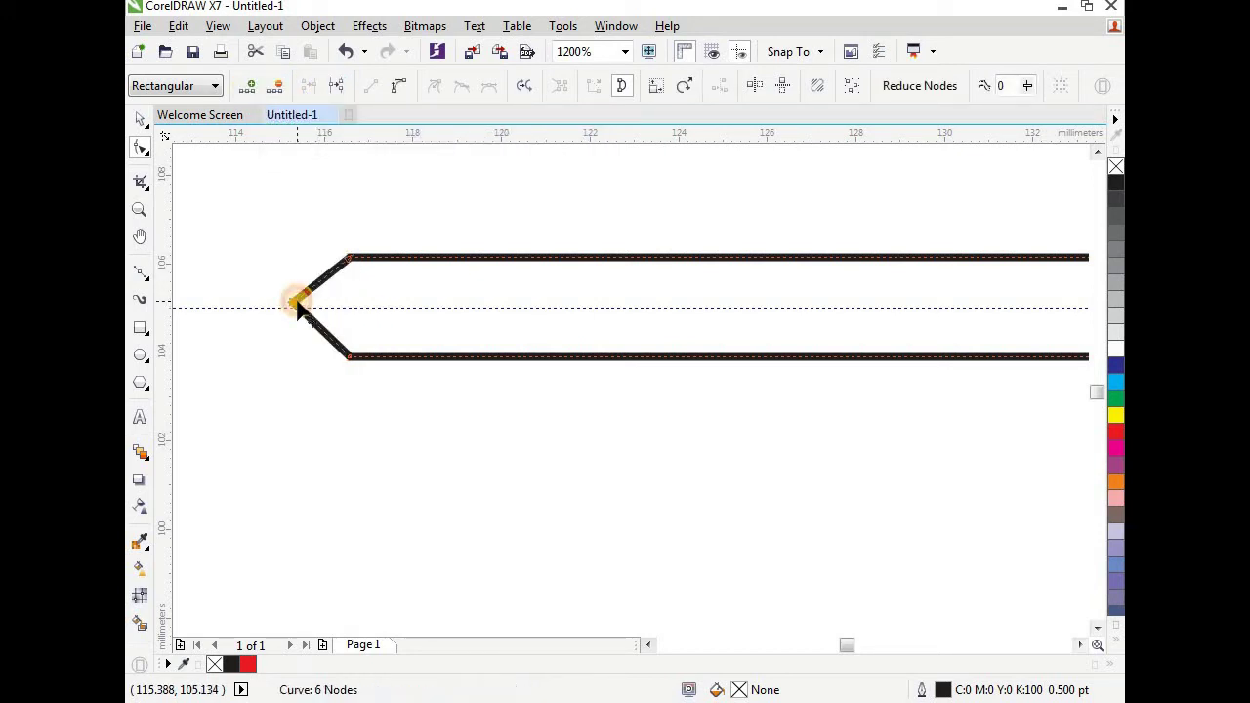
- Add a node on the lower and upper edges of the horizontal hand, just left of the vertical guideline
scroll(295, 305, "down", 2)
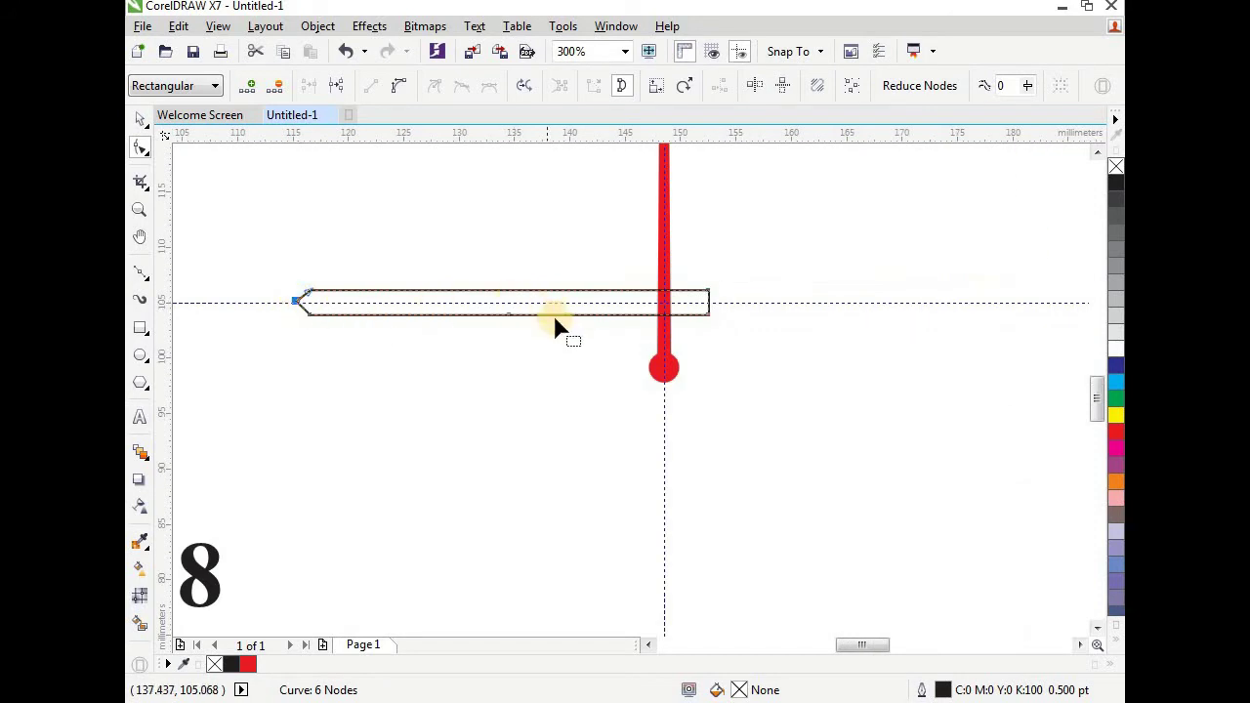
scroll(333, 306, "up", 1)
scroll(552, 323, "down", 1)
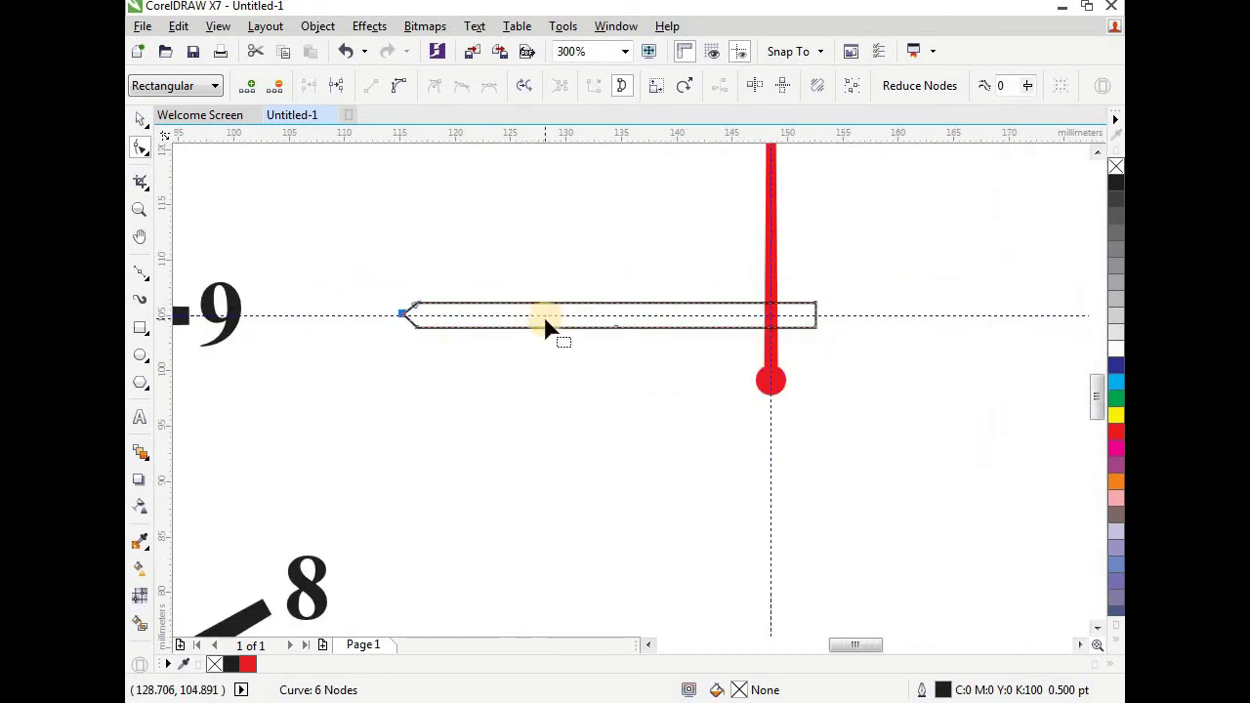
scroll(735, 335, "up", 1)
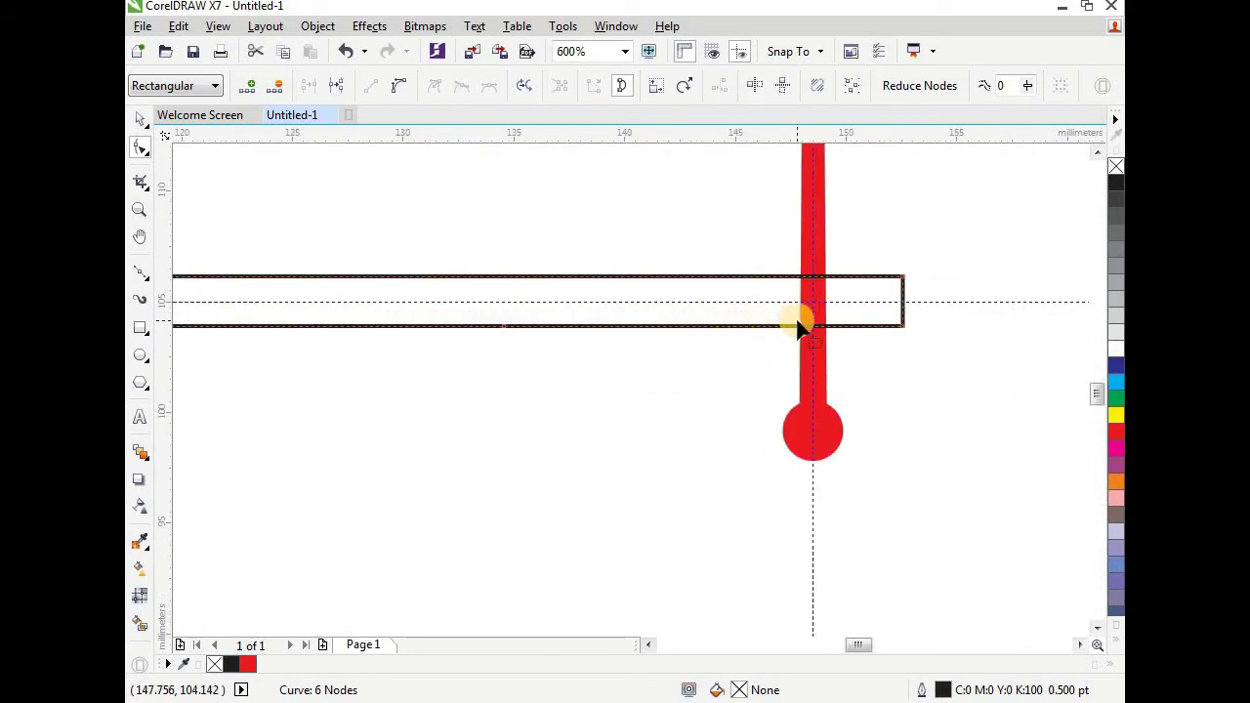
double_click(771, 326)
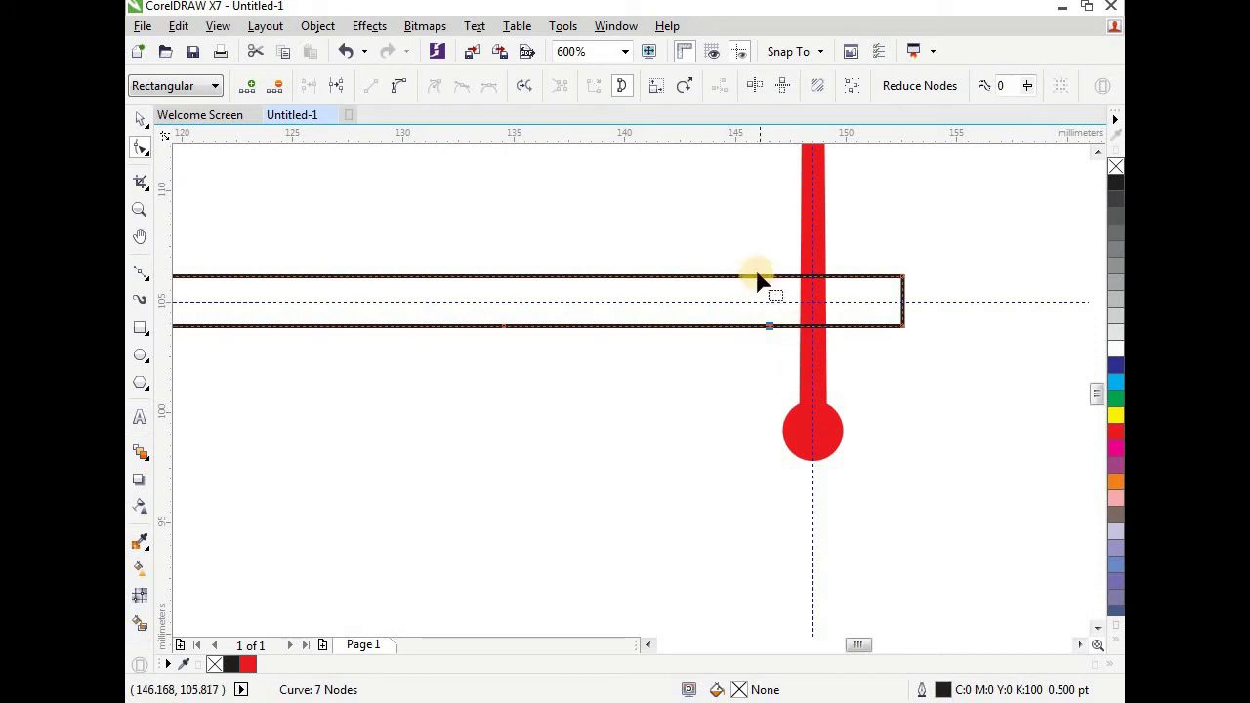
double_click(768, 278)
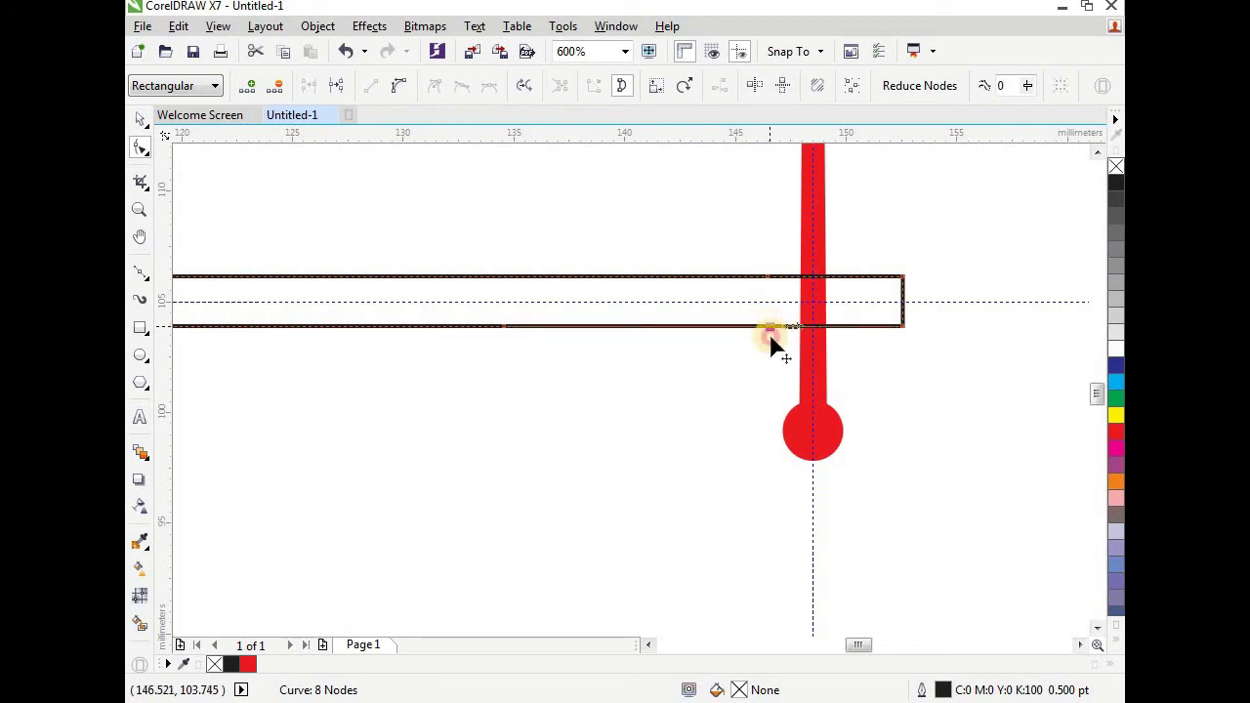
- Move the two new nodes outward about 0.3 mm each to widen the hand near the dial's centre
left_click_drag(770, 337, 771, 343)
key("ctrl+z")
key("ctrl+shift+z")
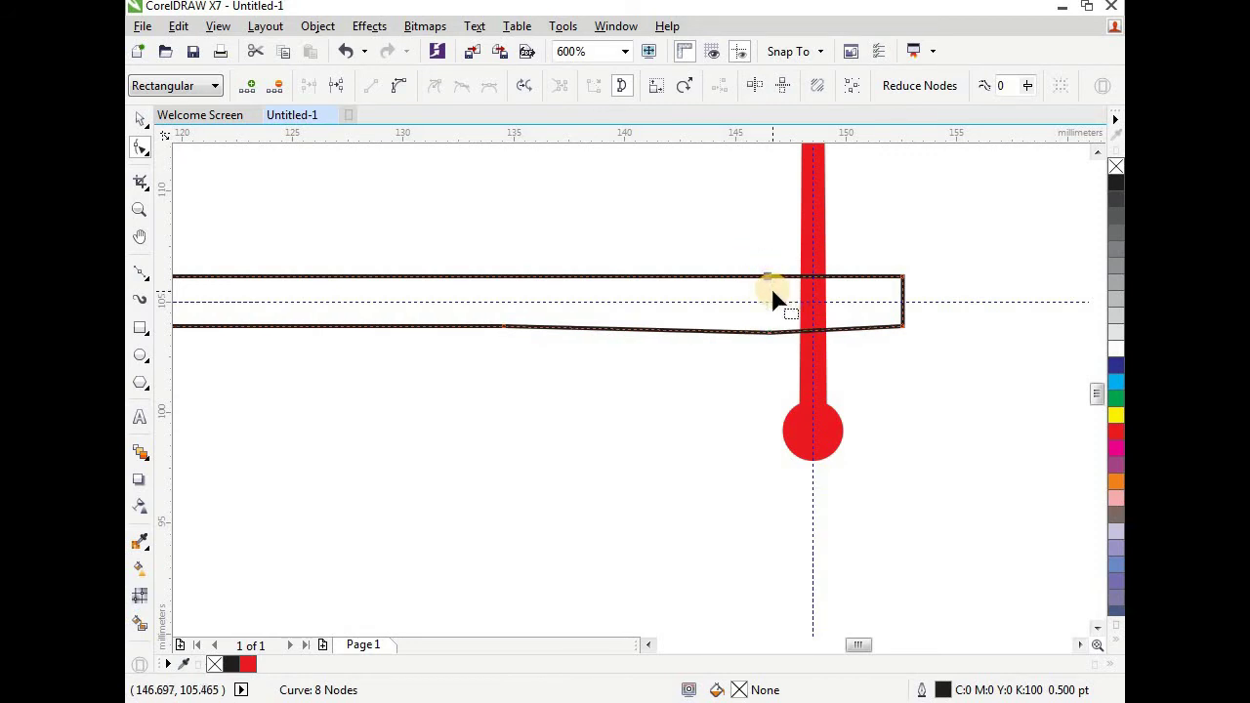
left_click_drag(772, 298, 776, 291)
- Nudge the upper and lower corner nodes at the hand's right end inward to taper its tail
left_click_drag(935, 252, 879, 348)
key("Down")
key("Down")
key("Down")
key("Up")
key("Up")
key("Up")
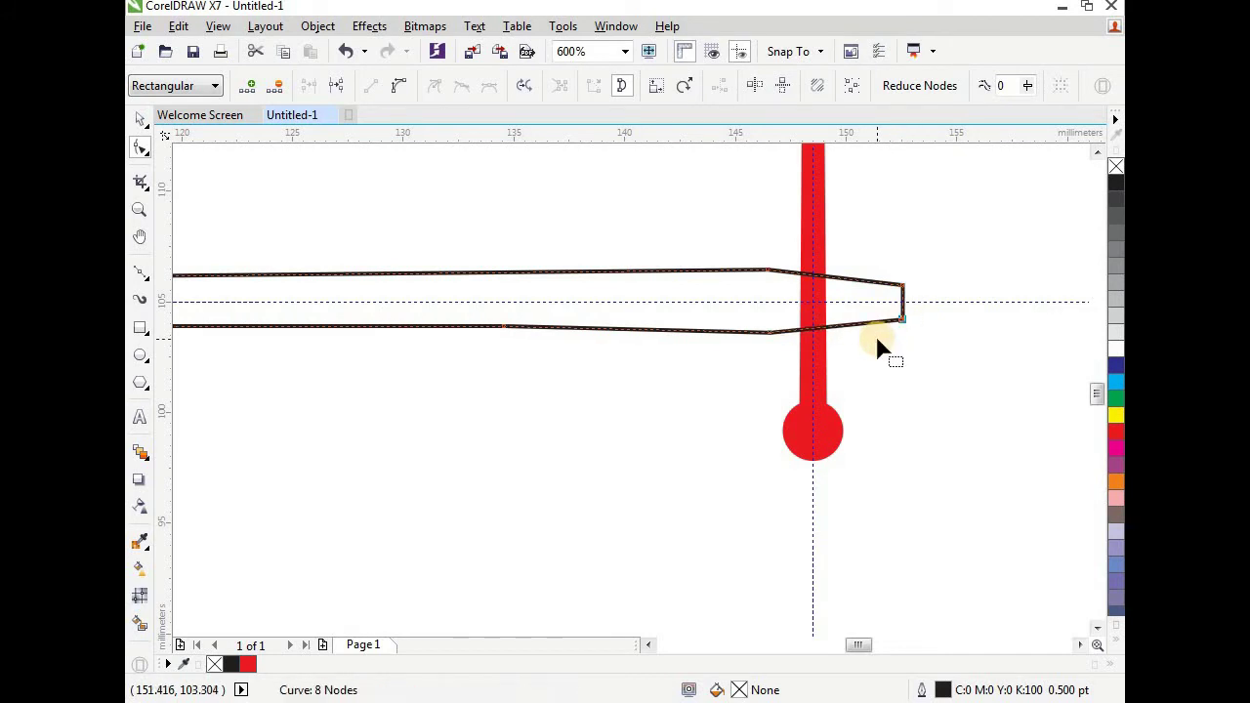
- Scale the horizontal hand's outline vertically to about 79% so it is about 2.2 mm high
scroll(754, 252, "down", 2)
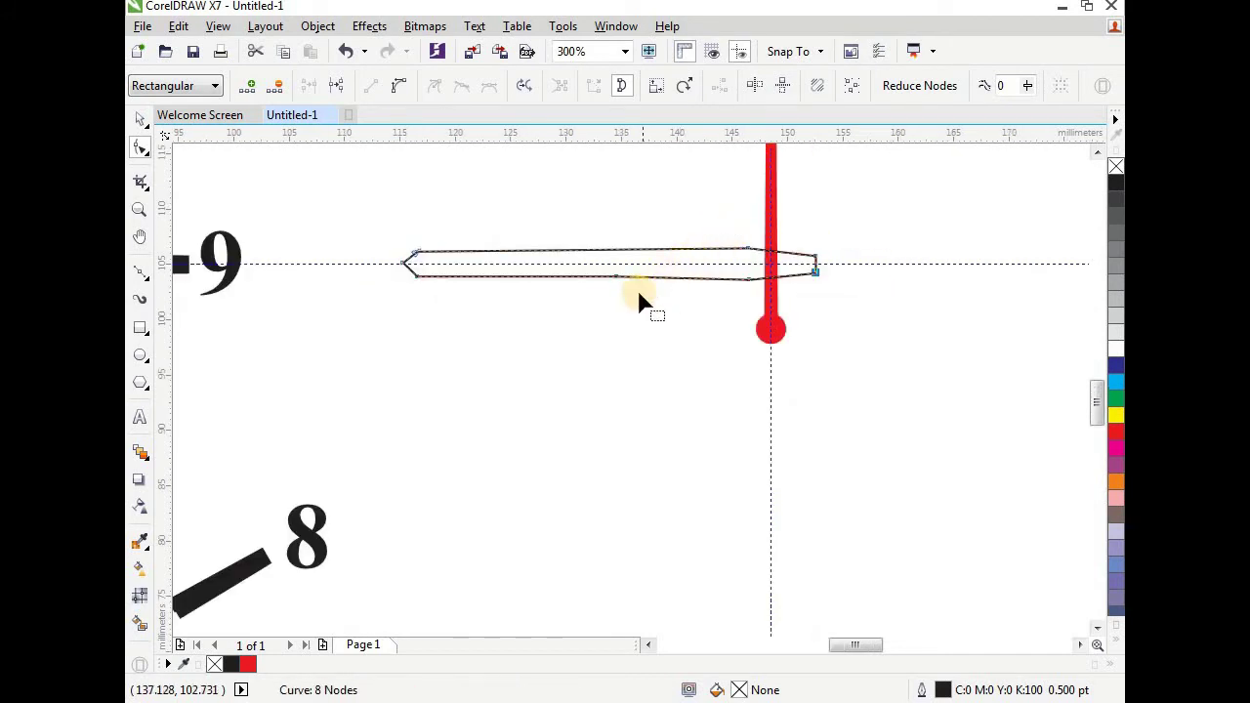
key("space")
scroll(616, 290, "up", 2)
left_click_drag(597, 282, 595, 271)
scroll(460, 288, "down", 2)
key("F10")
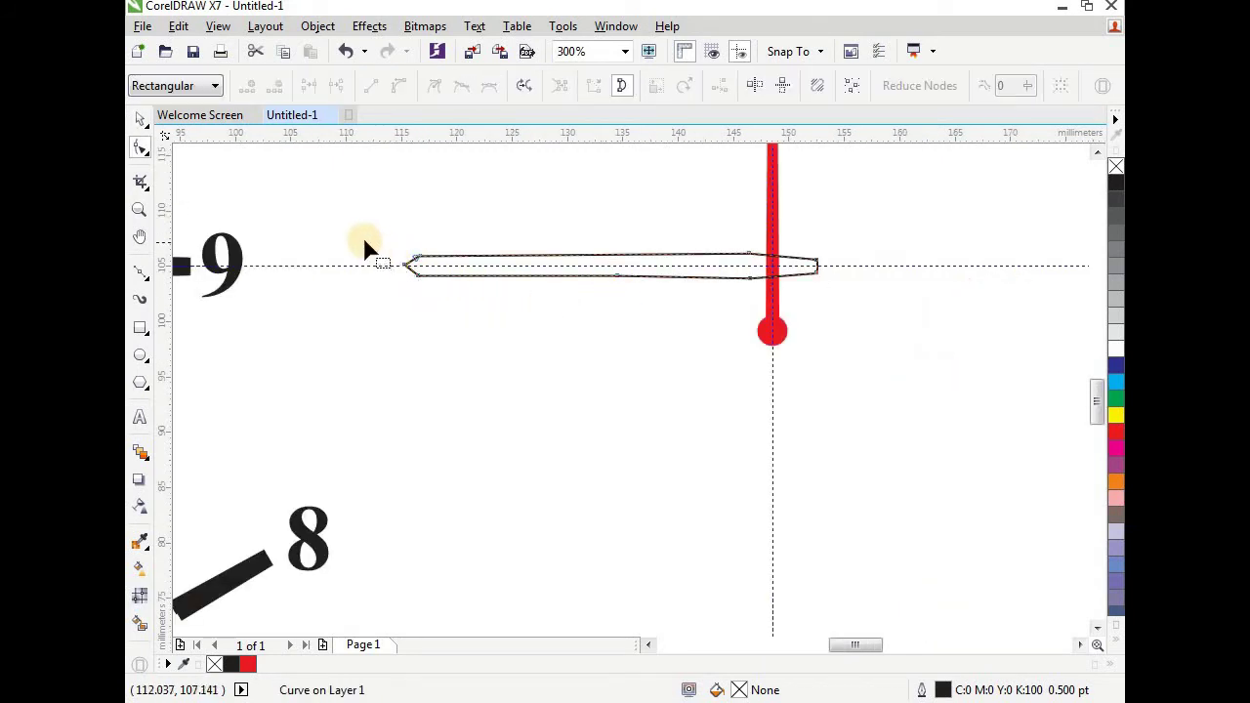
- Pull the hand's left tip node outward about 1.2 mm, making the hand about 38.4 mm long
scroll(391, 259, "up", 4)
left_click_drag(445, 295, 396, 298)
scroll(410, 301, "down", 1)
key("space")
scroll(442, 301, "down", 2)
scroll(443, 300, "up", 2)
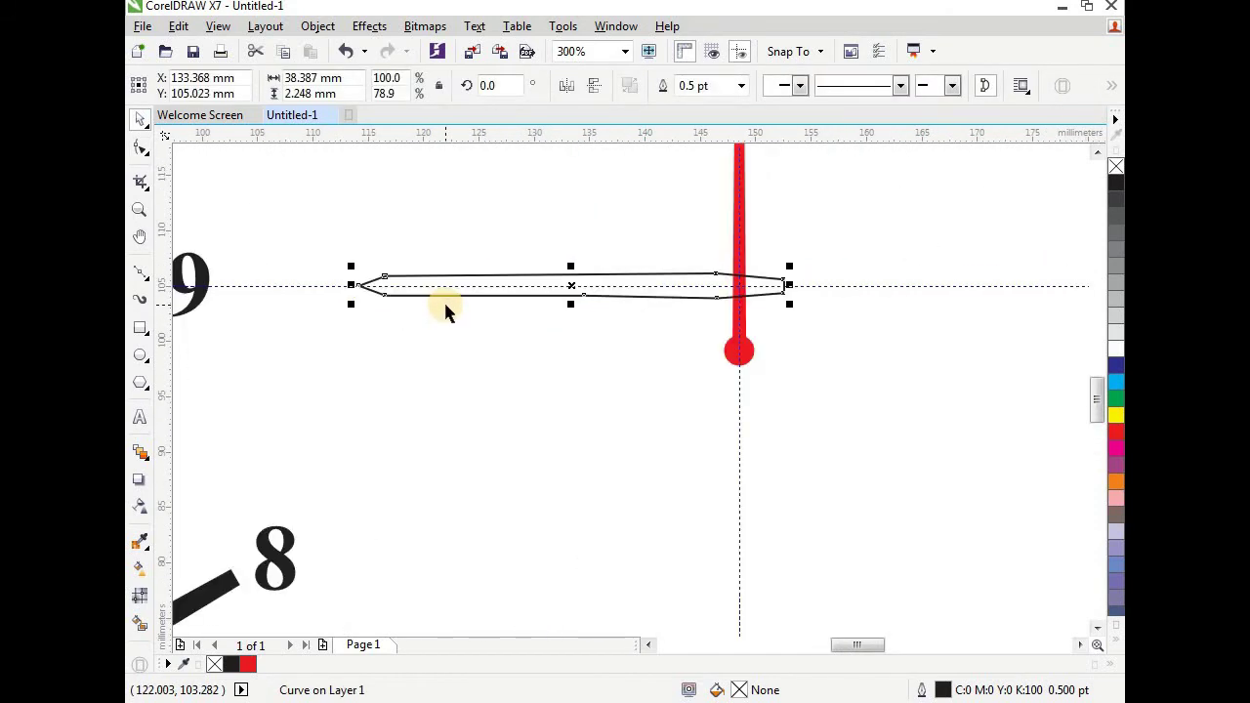
- Fill the horizontal hand with black
scroll(511, 265, "down", 1)
scroll(511, 271, "up", 1)
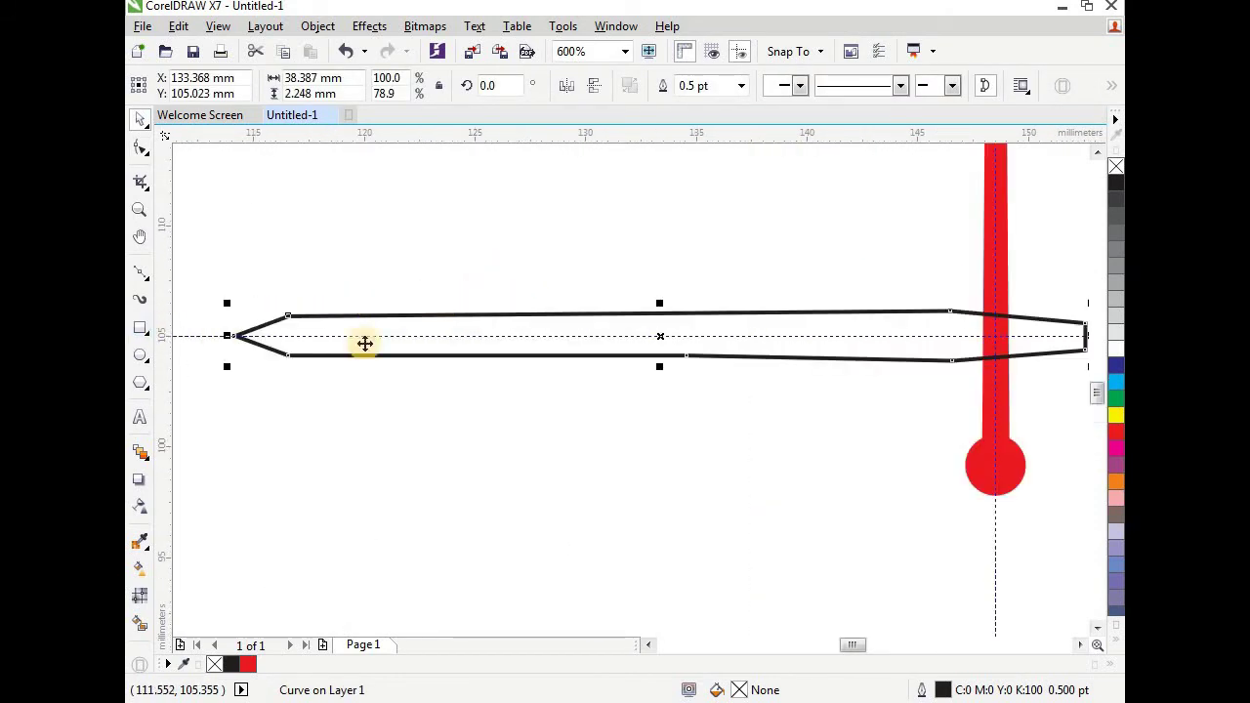
left_click(1117, 186)
scroll(322, 408, "down", 1)
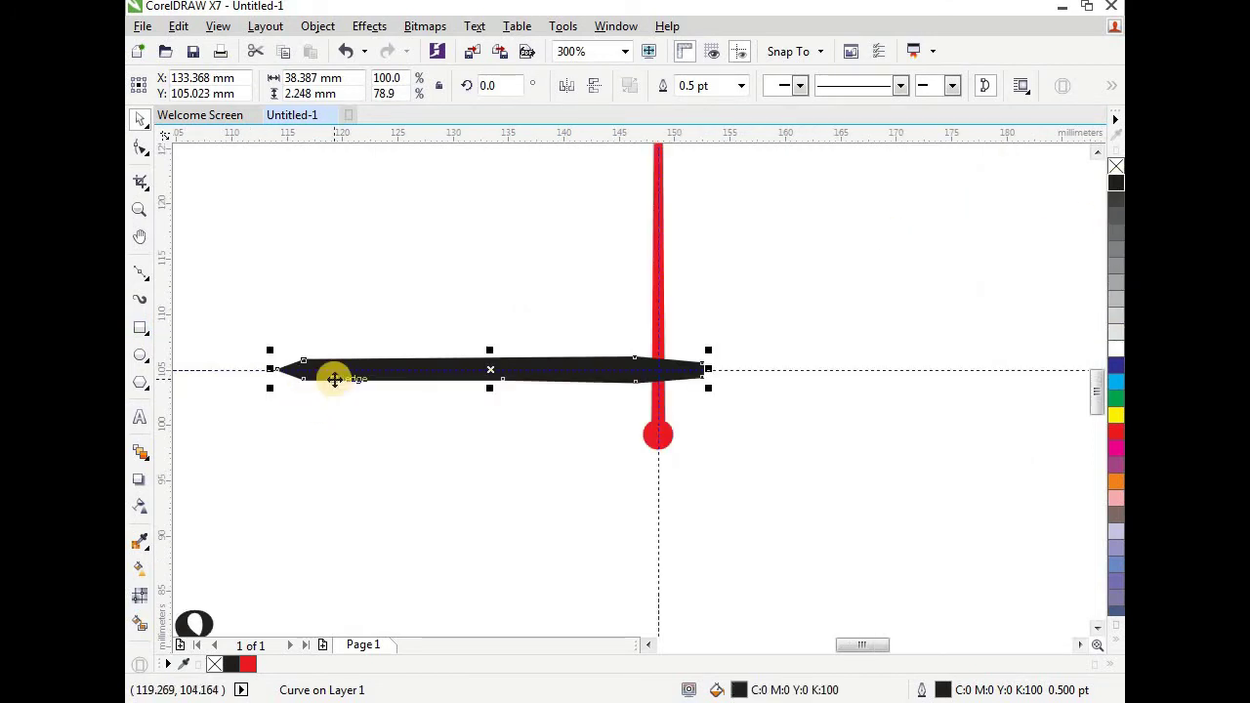
- Draw a thin rectangle about 18.7 × 0.5 mm above the black hand and make its fill and outline white
left_click(139, 328)
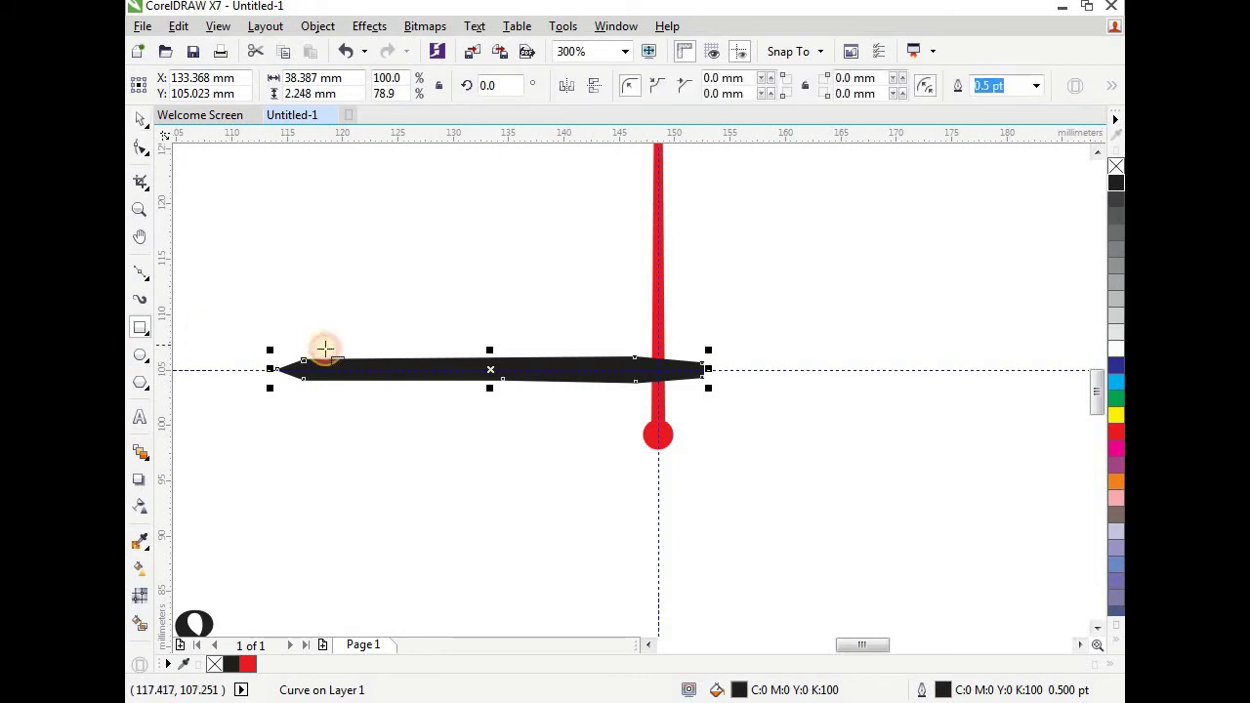
scroll(326, 349, "up", 1)
left_click_drag(341, 280, 758, 293)
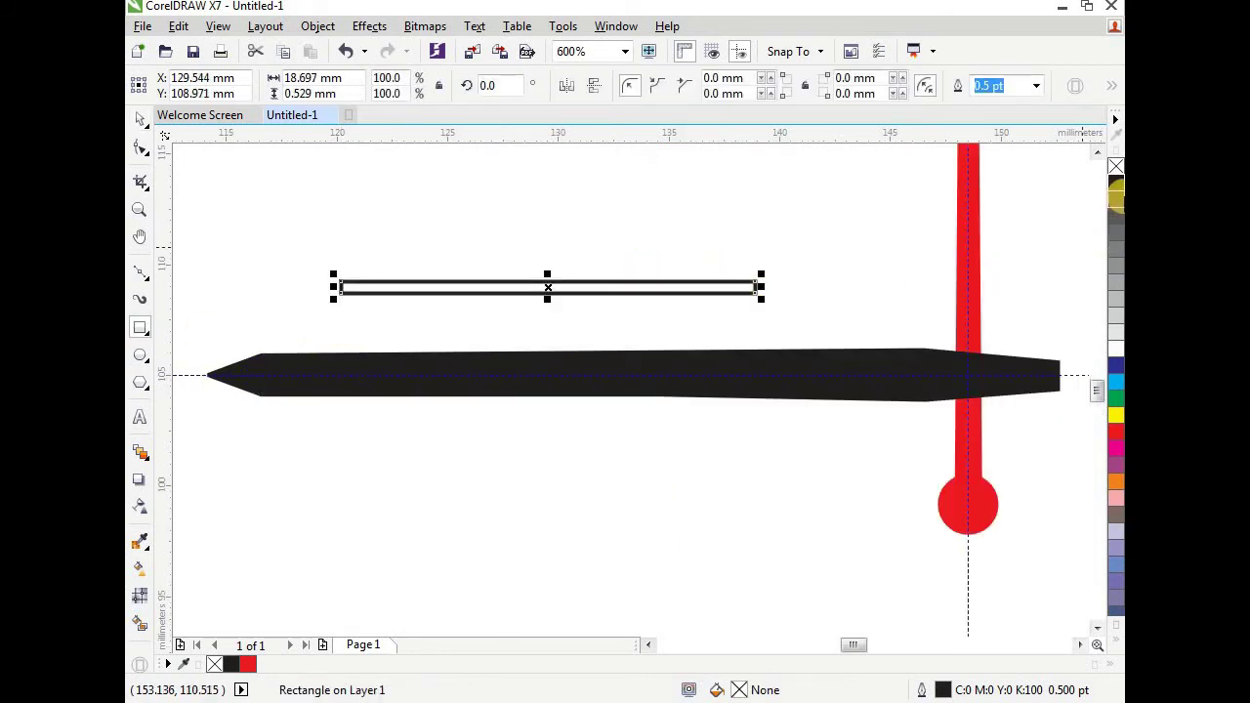
left_click(1117, 352)
right_click(1117, 351)
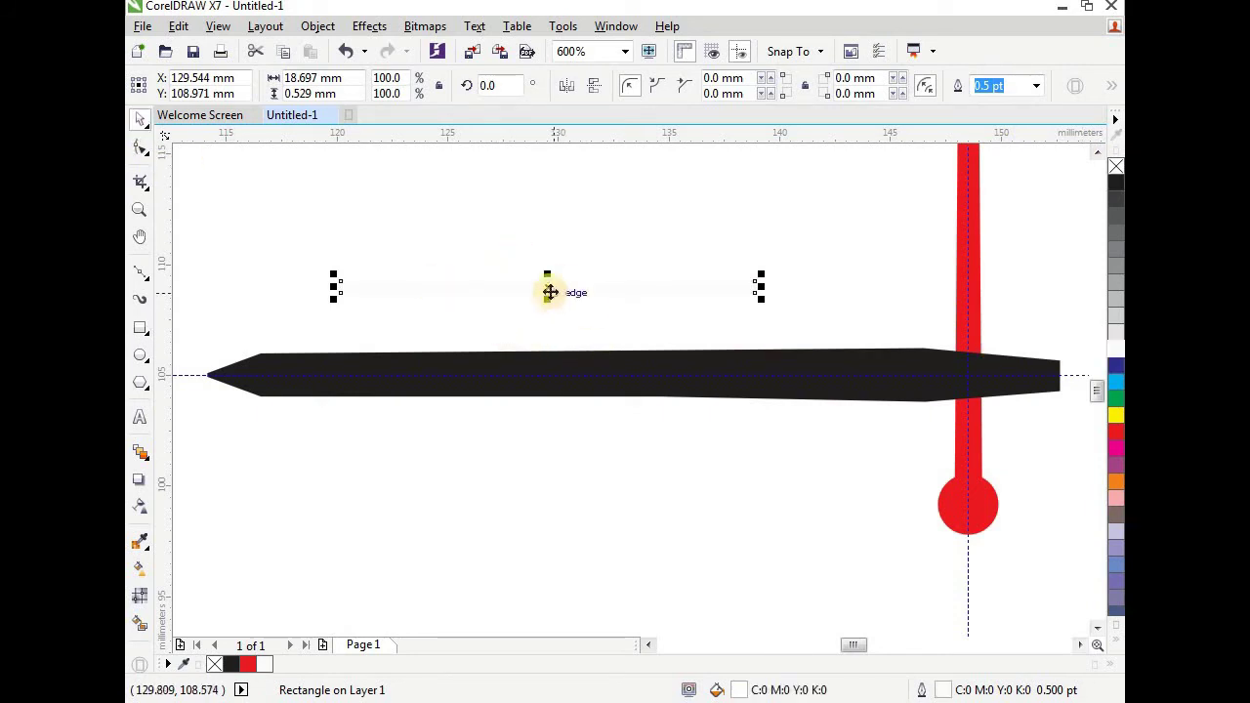
- Move the white rectangle onto the hand's centre line and stretch it toward the dial's centre to about 28.4 mm long
left_click_drag(550, 292, 494, 374)
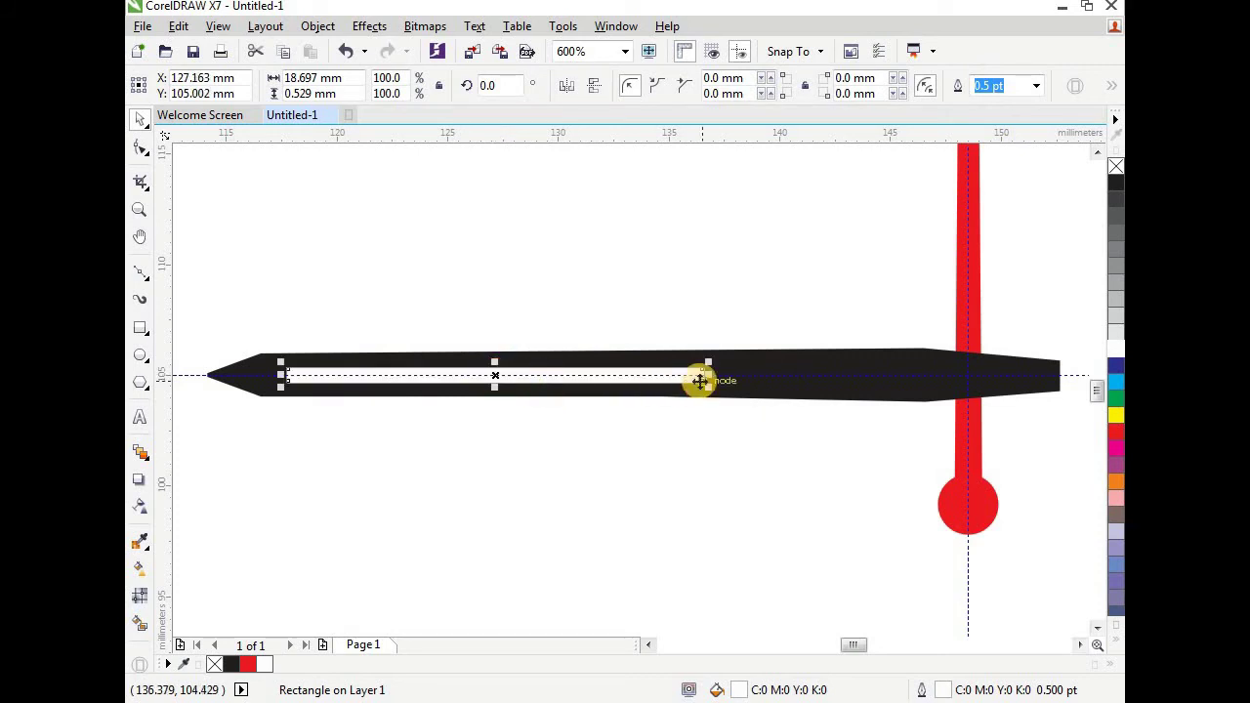
left_click_drag(710, 374, 926, 372)
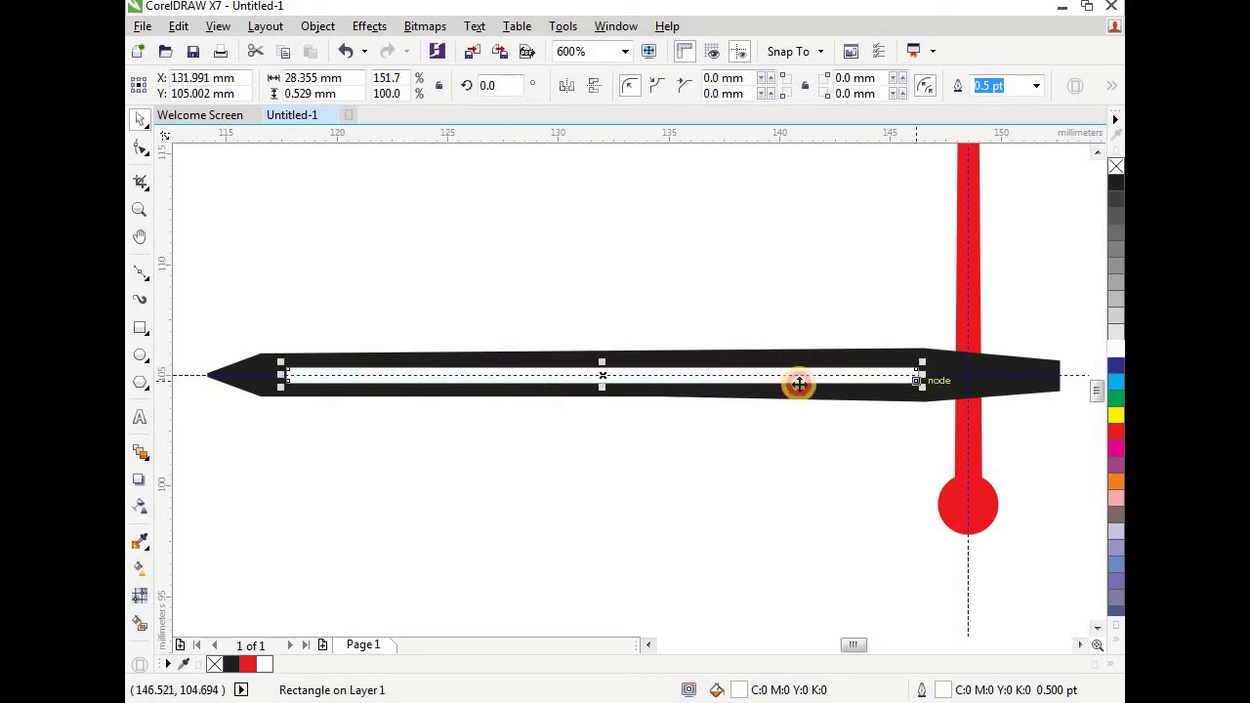
scroll(489, 409, "down", 2)
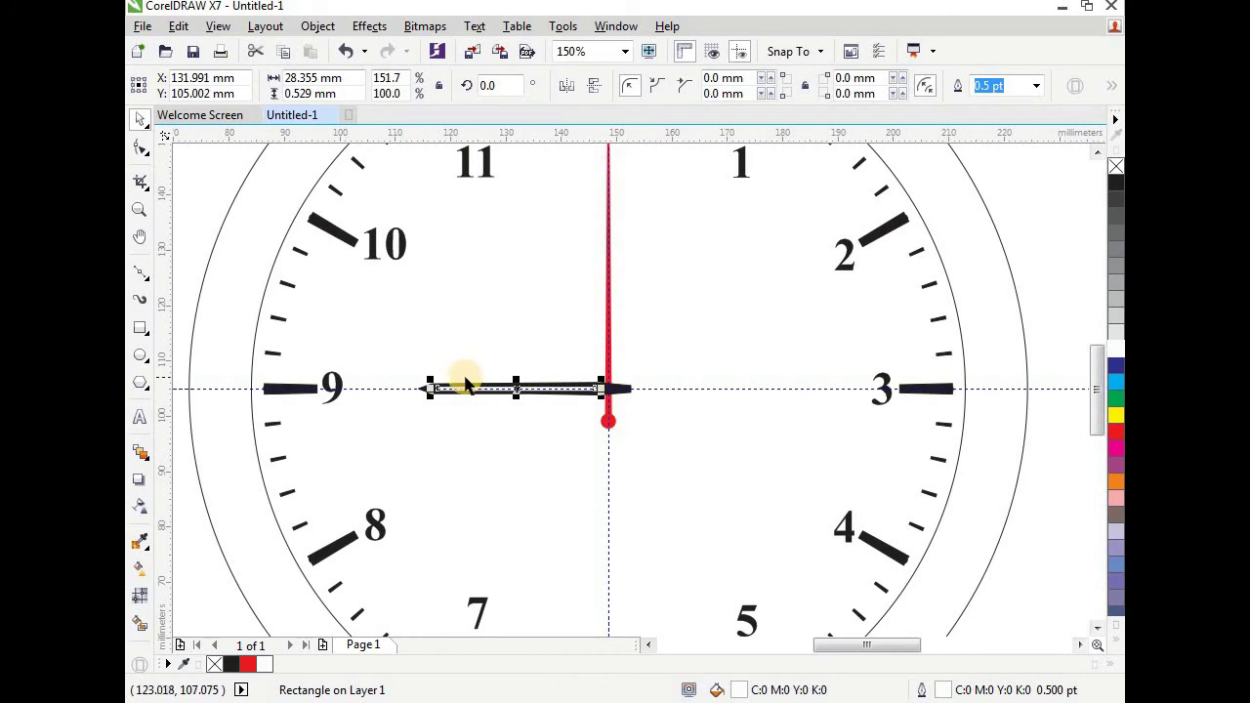
scroll(465, 383, "up", 3)
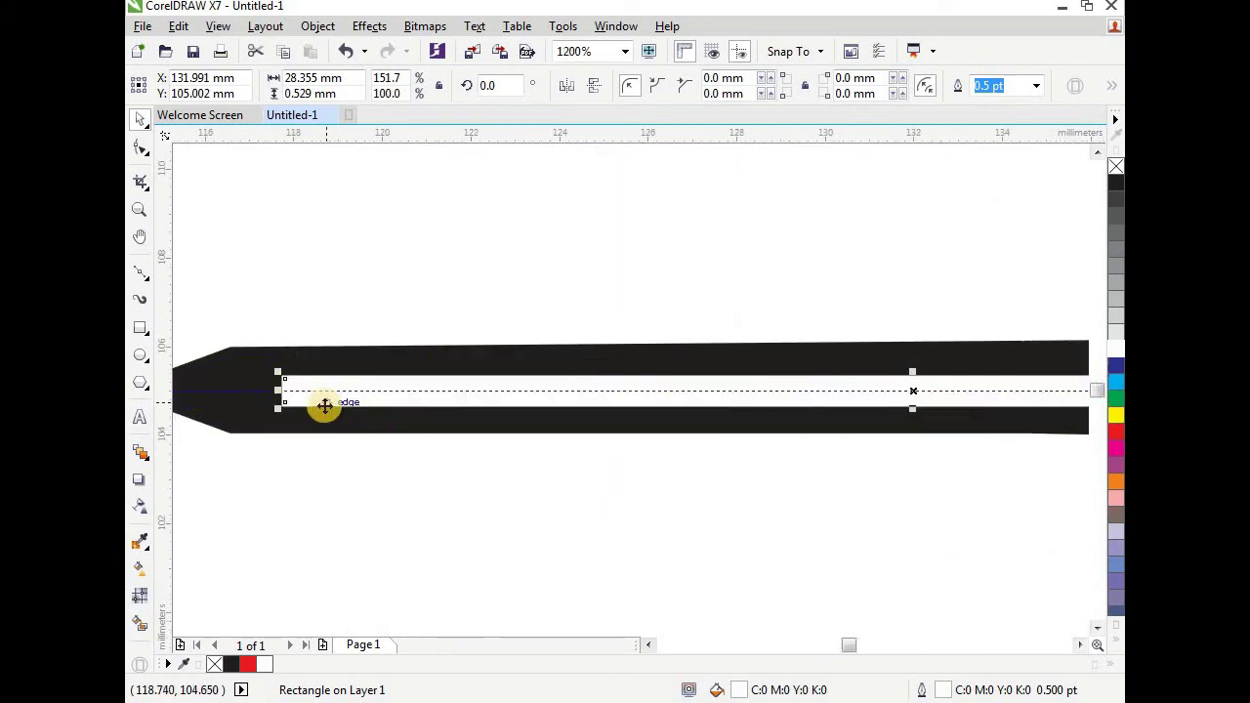
scroll(341, 417, "down", 1)
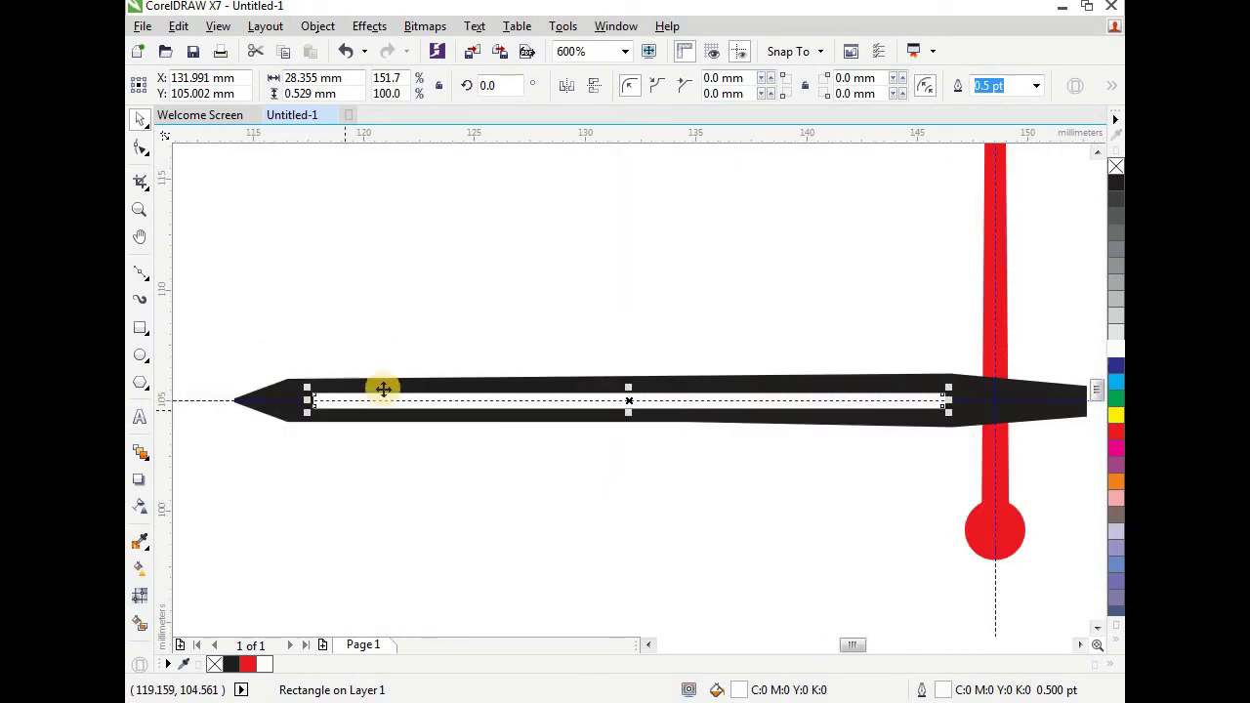
left_click(482, 318)
left_click(437, 404)
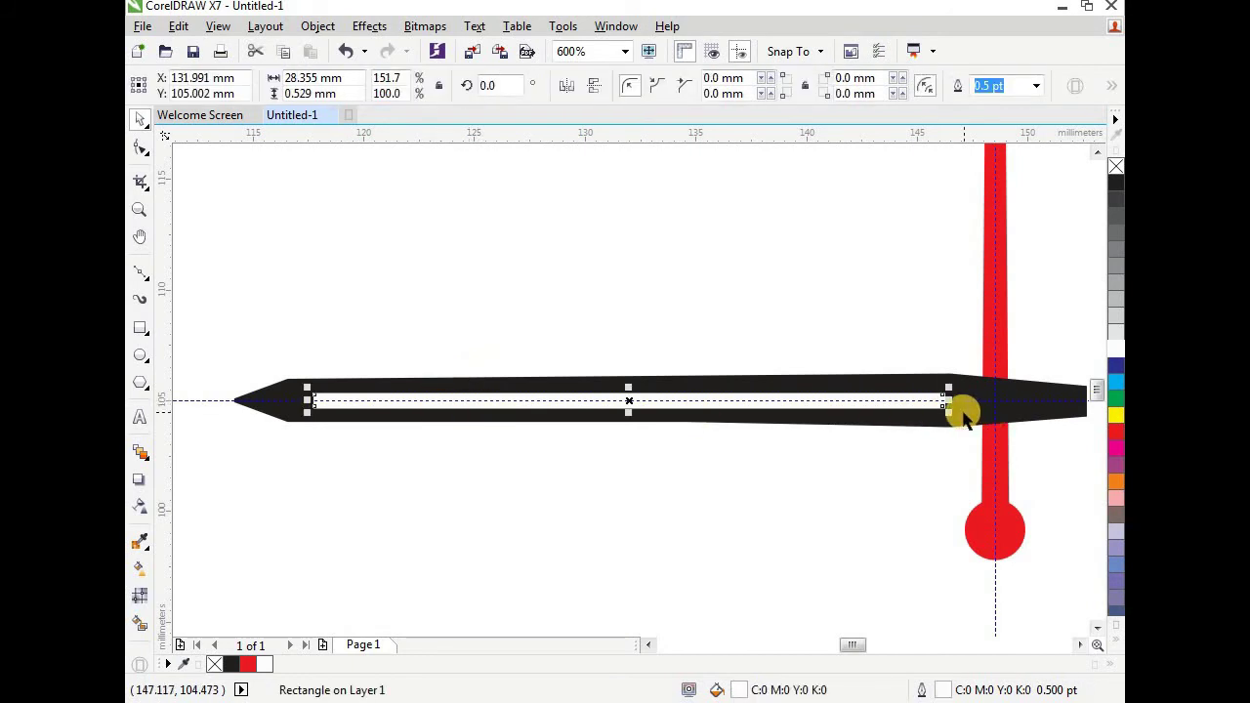
scroll(953, 411, "up", 2)
scroll(870, 414, "down", 2)
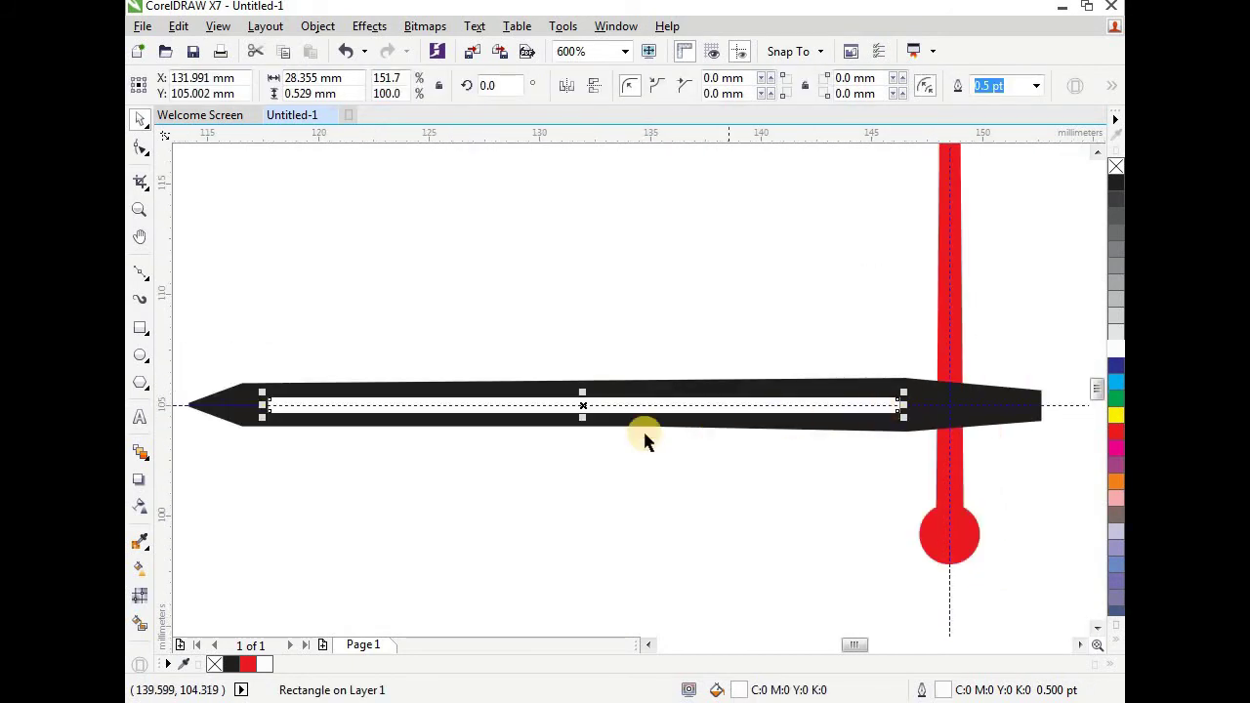
- Convert the white rectangle to curves and move its two left corner nodes inward, the lower one by 0.1 mm
left_click(319, 27)
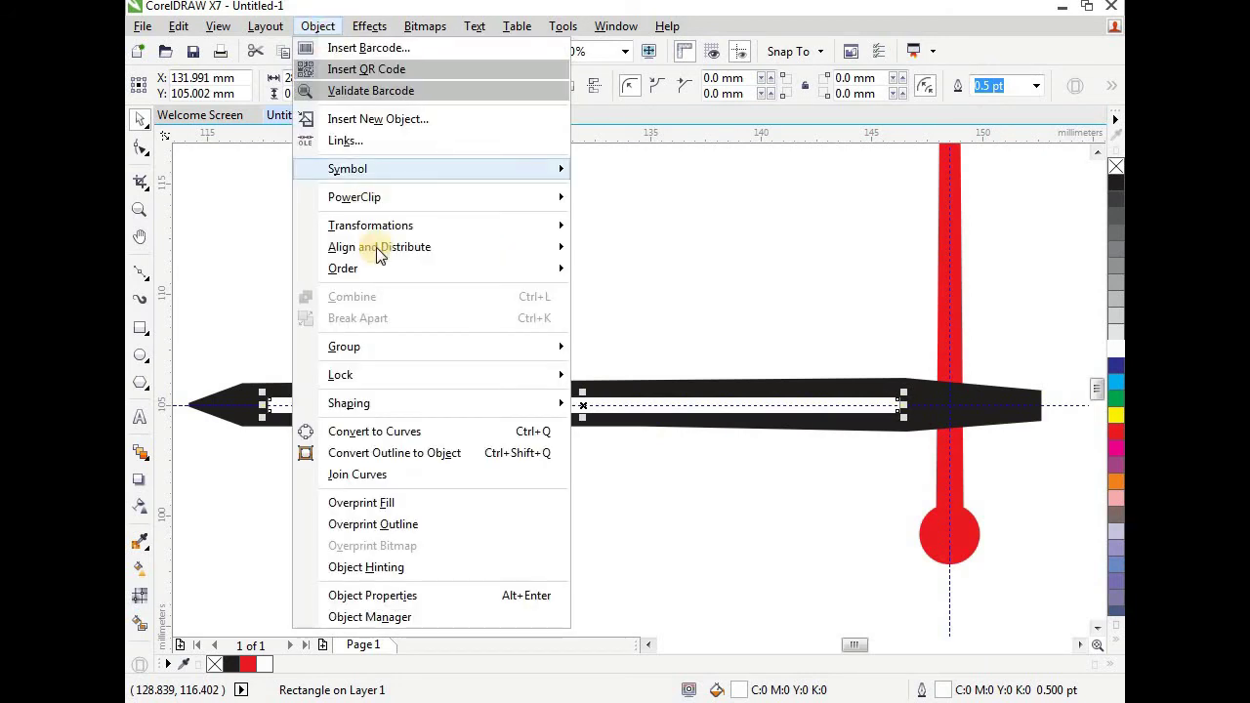
left_click(436, 434)
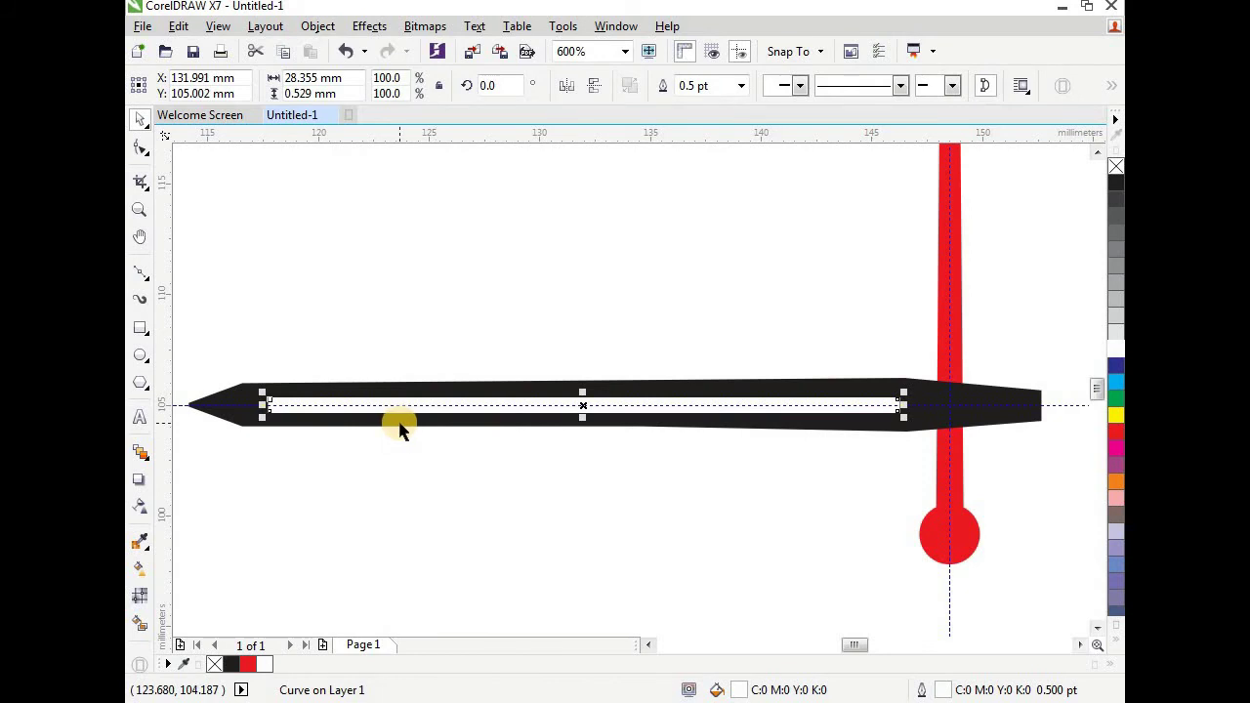
left_click(142, 148)
scroll(266, 426, "up", 2)
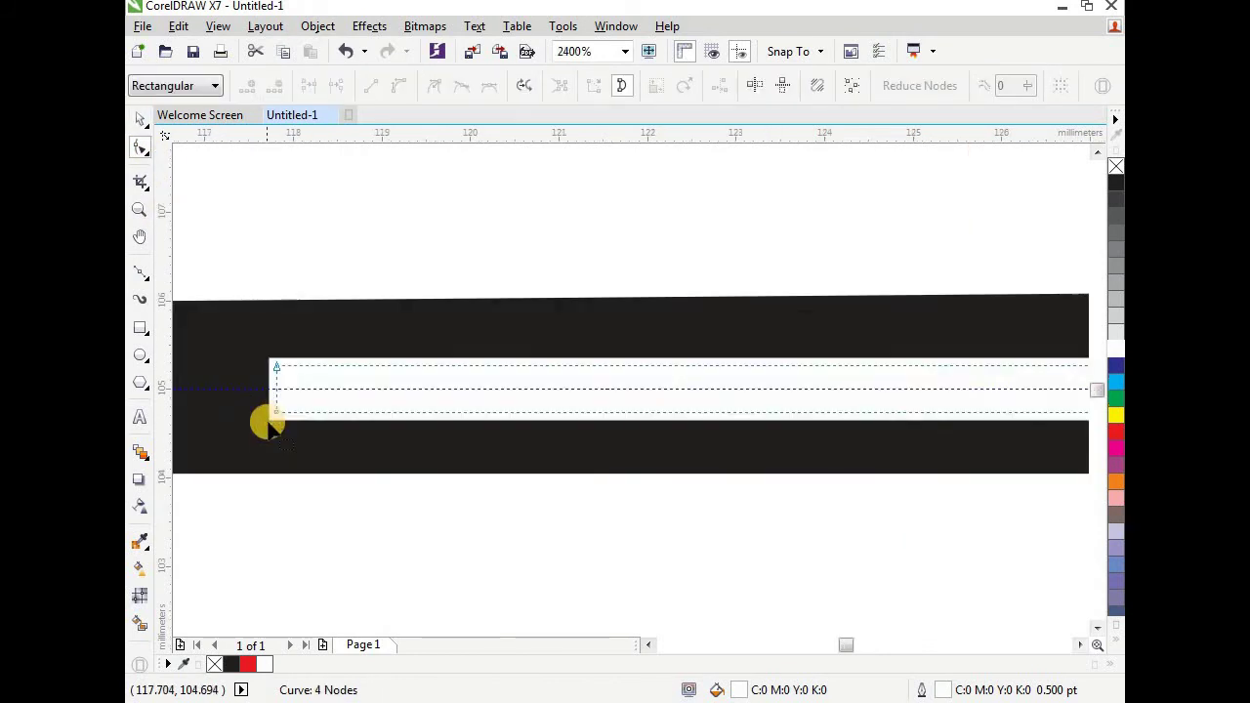
left_click_drag(252, 411, 293, 418)
key("Up")
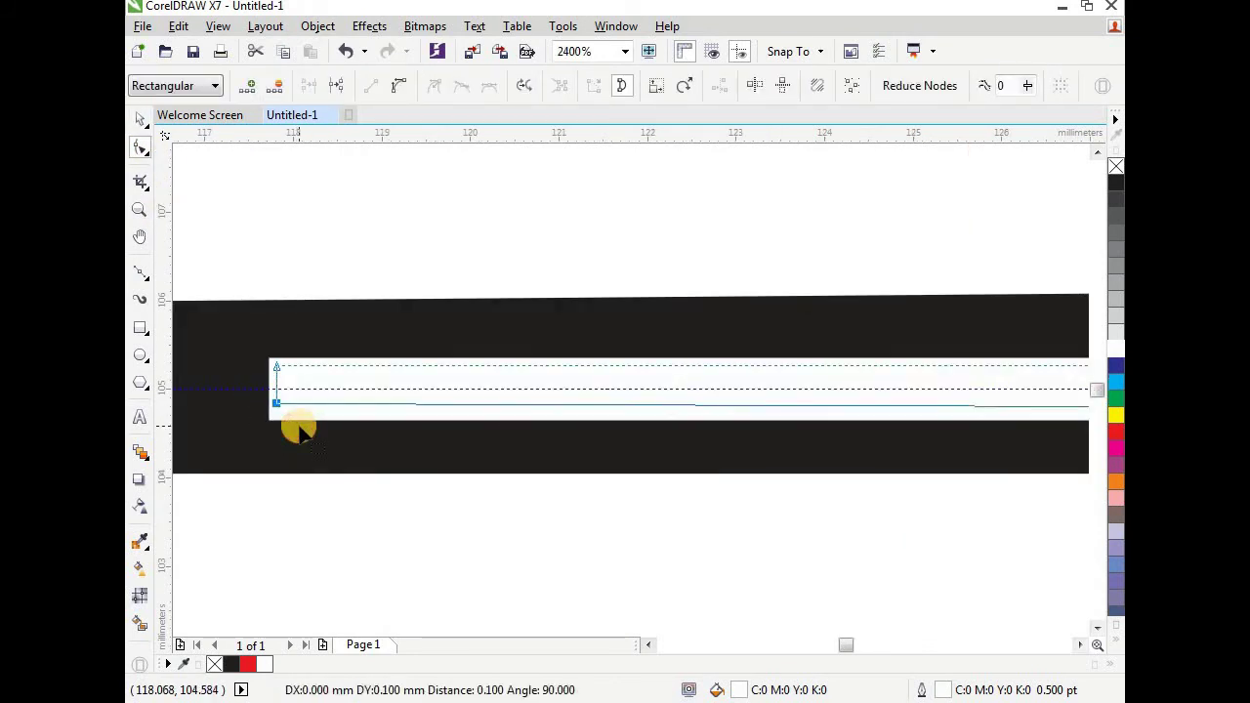
left_click_drag(262, 347, 285, 377)
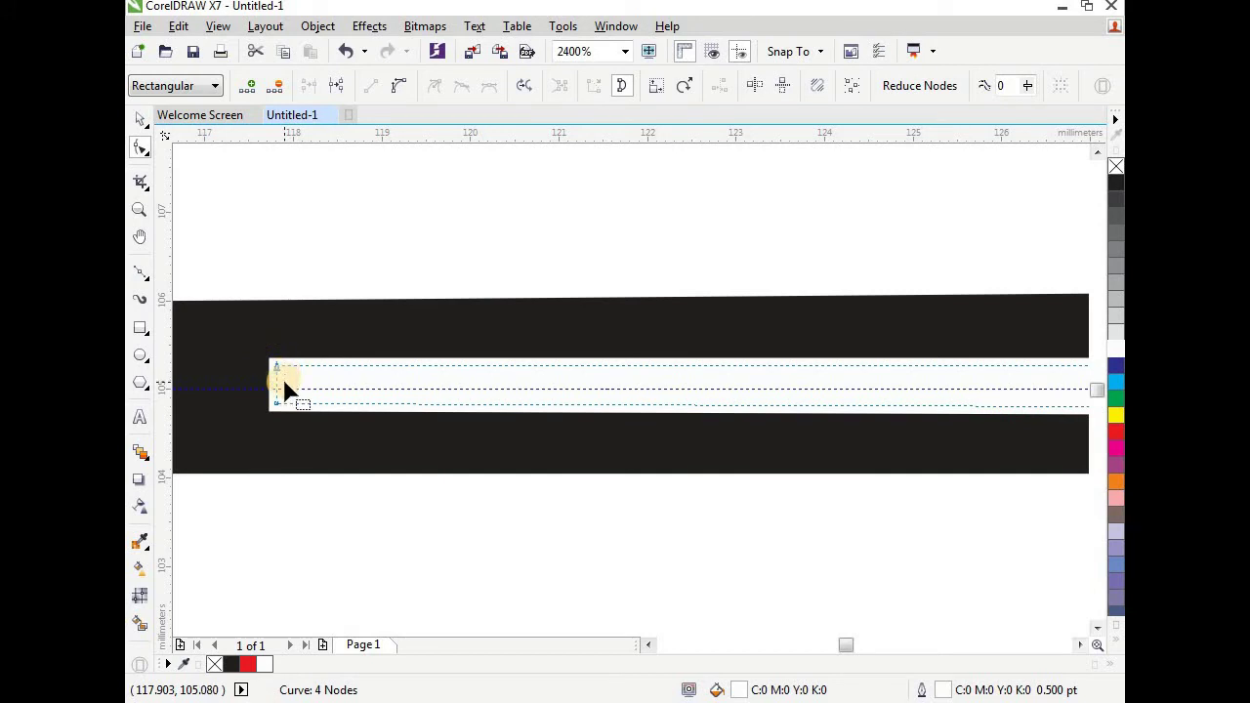
- Move the white strip's two right corner nodes outward so that end is about 1.2 mm high
scroll(251, 363, "down", 2)
scroll(804, 363, "up", 2)
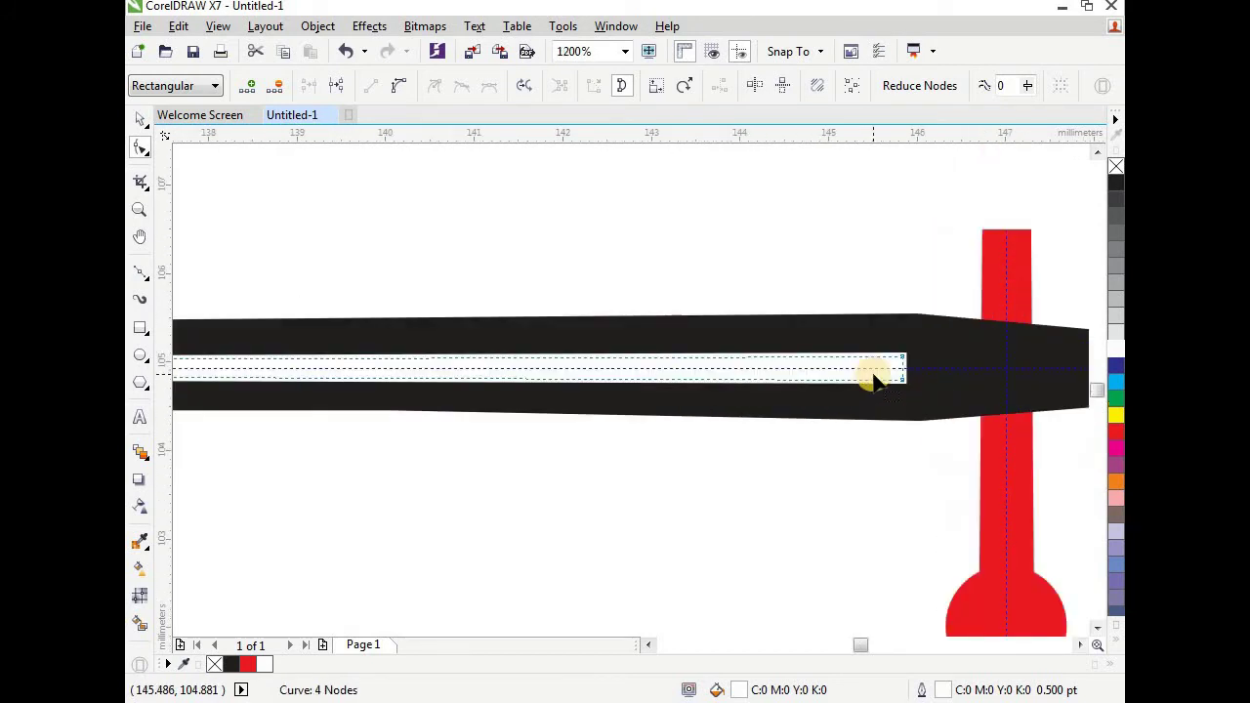
scroll(789, 369, "up", 1)
left_click_drag(815, 341, 713, 398)
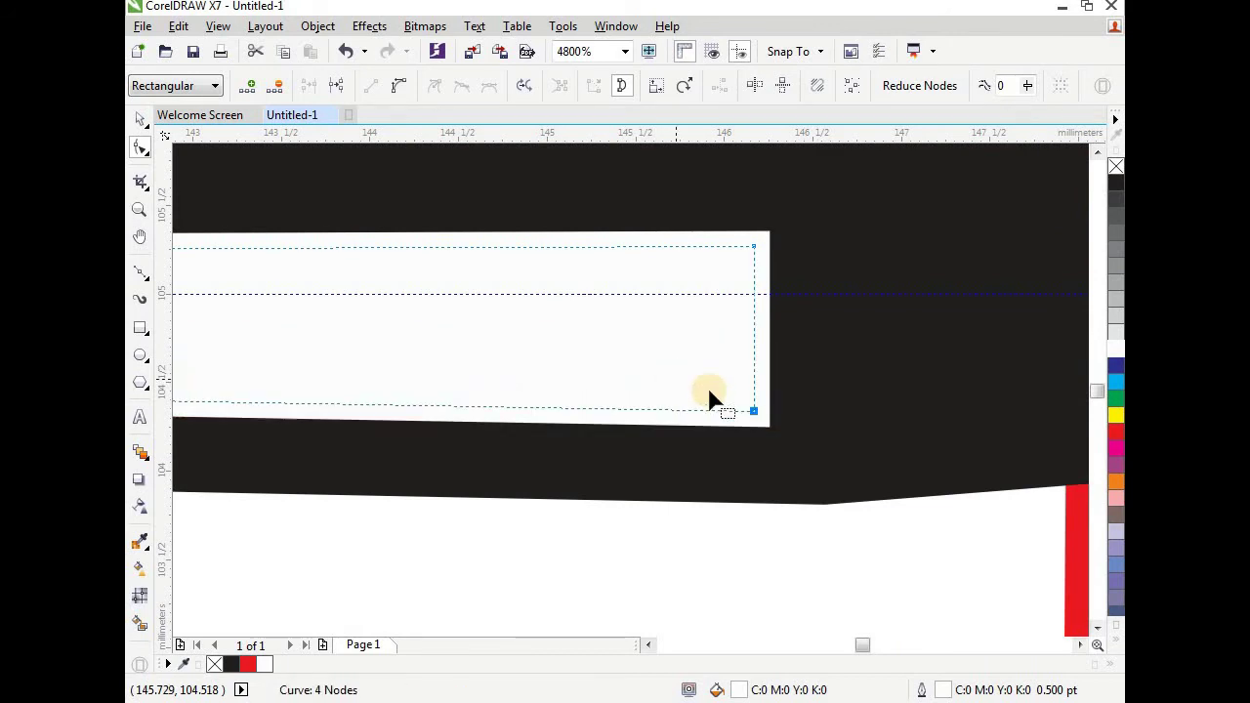
scroll(712, 397, "down", 2)
left_click(740, 363)
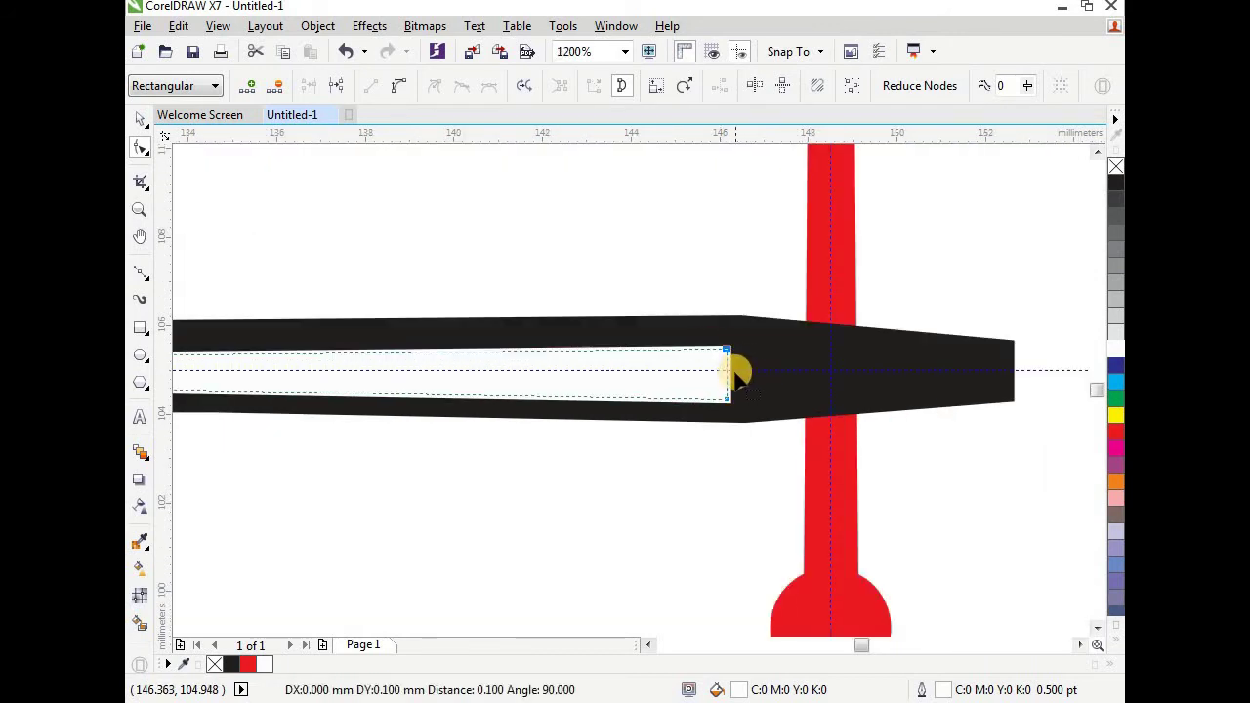
scroll(752, 360, "down", 1)
scroll(688, 357, "down", 1)
key("space")
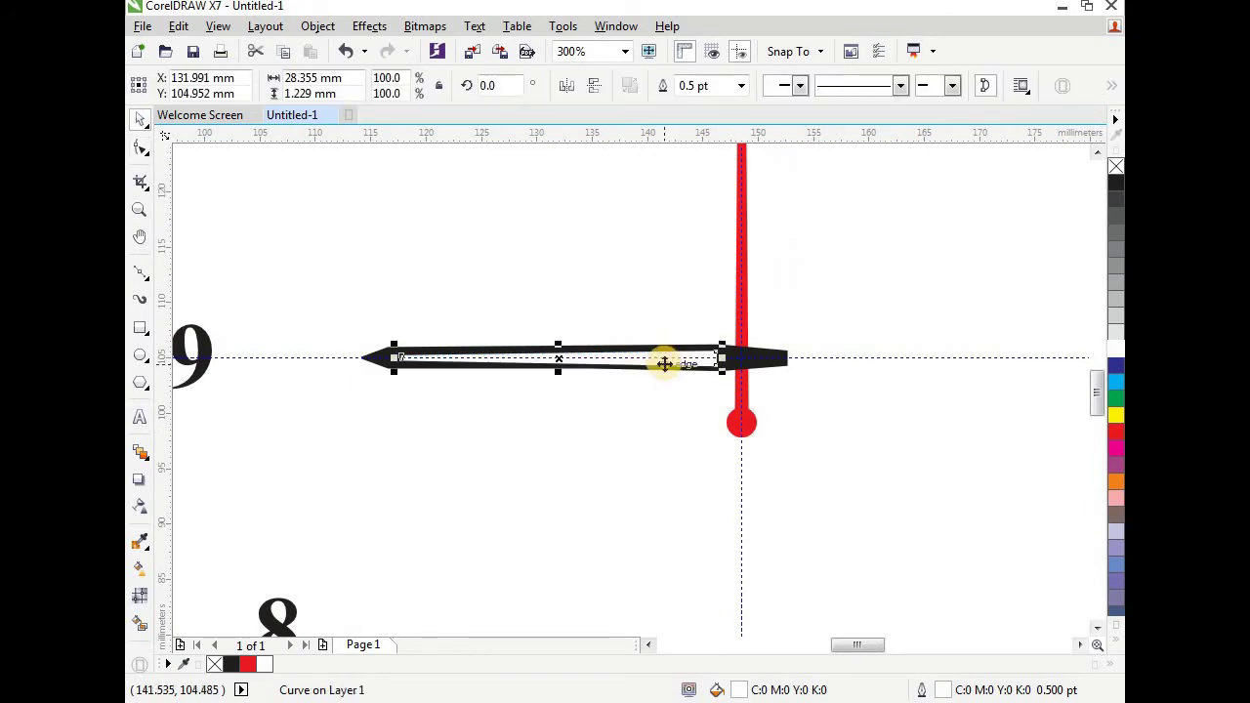
- Shift the white strip slightly upward to centre it on the horizontal guideline inside the black hand
scroll(667, 355, "down", 1)
left_click(668, 415)
scroll(670, 371, "up", 2)
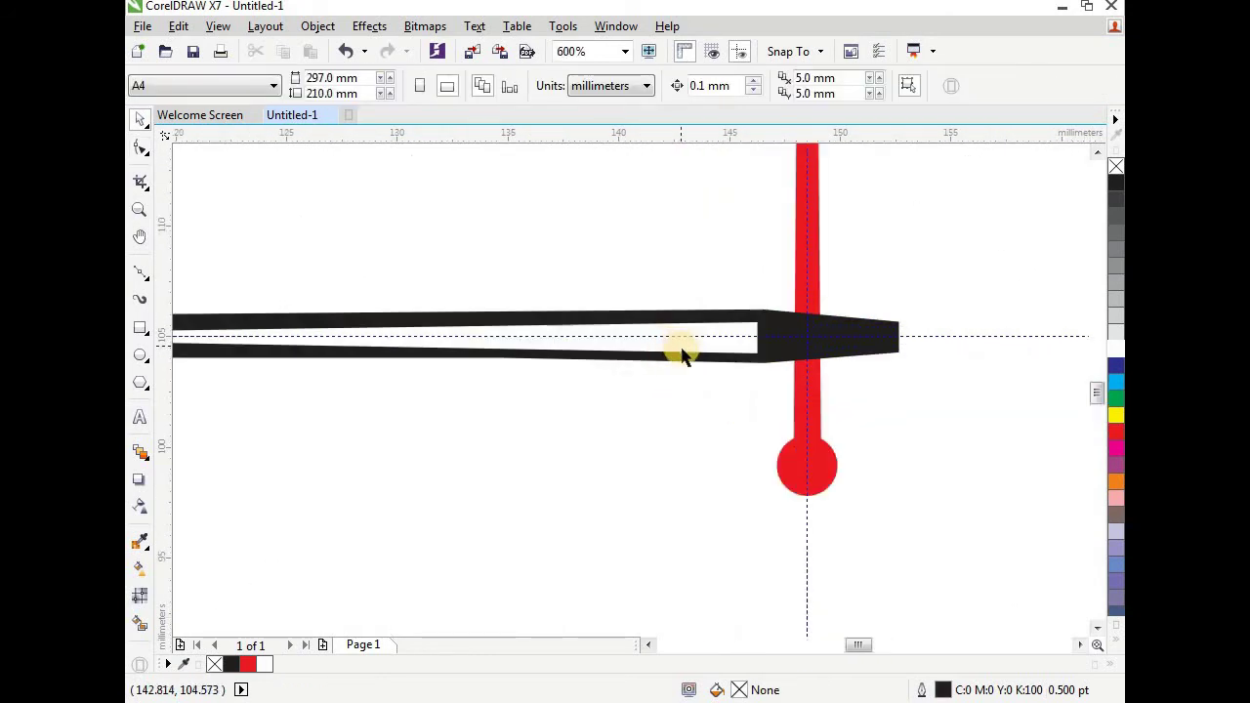
left_click(703, 350)
scroll(594, 346, "up", 4)
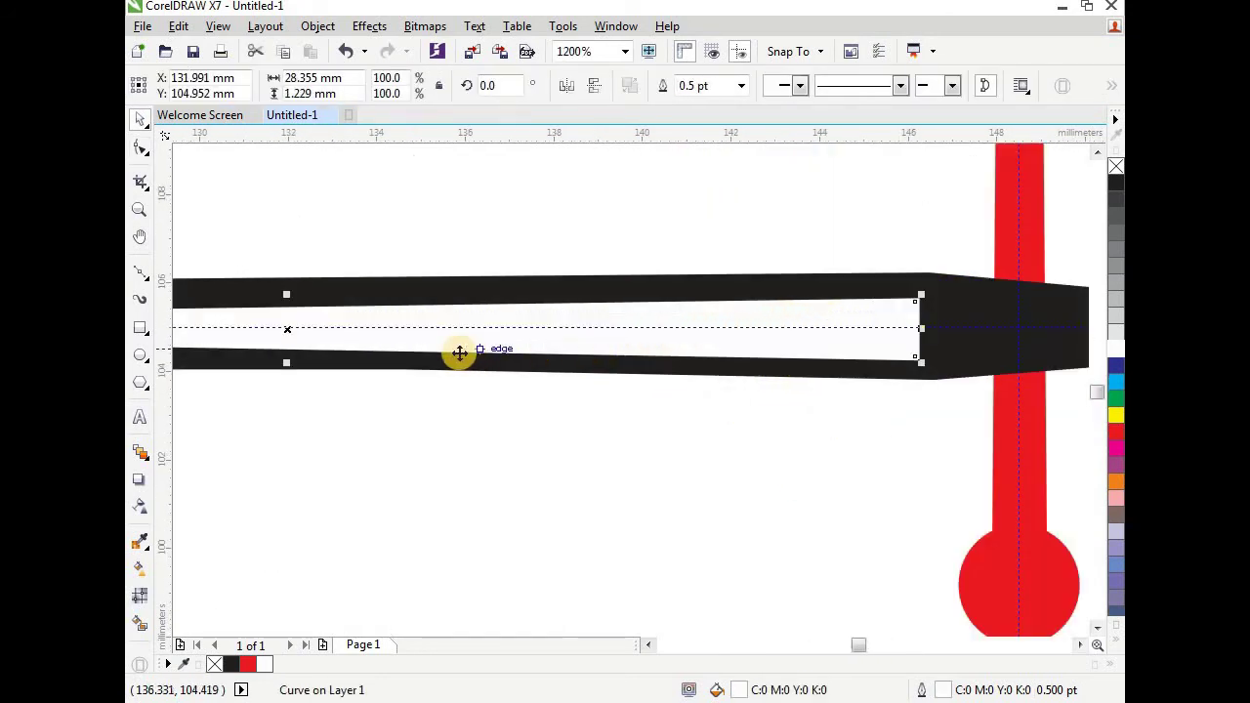
scroll(371, 337, "down", 4)
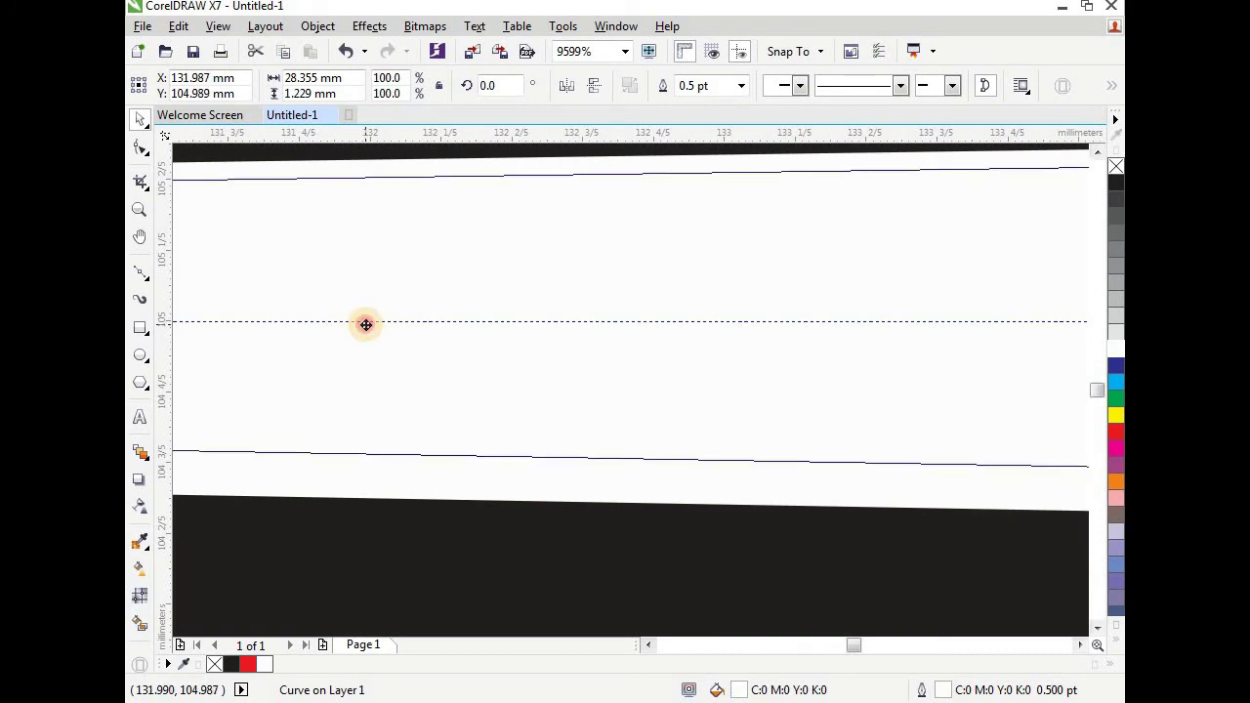
left_click(623, 415)
scroll(596, 420, "down", 1)
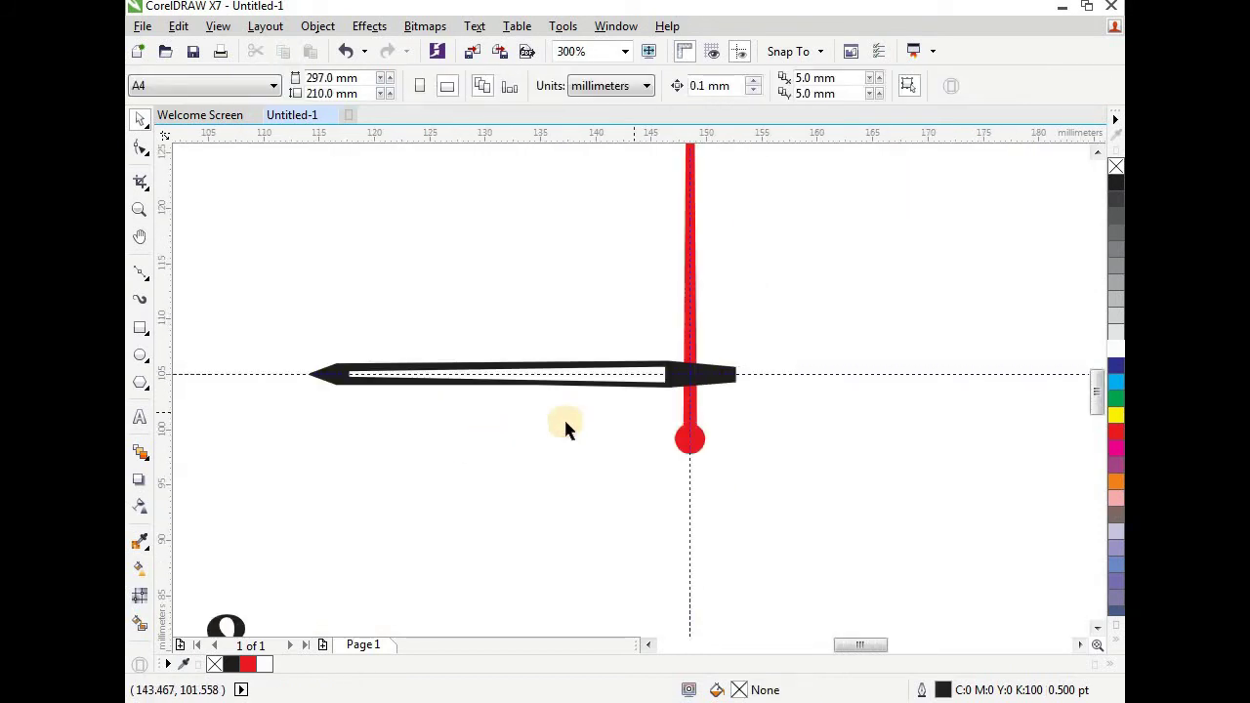
- Group the black hand with its white inner strip
left_click_drag(513, 437, 754, 401)
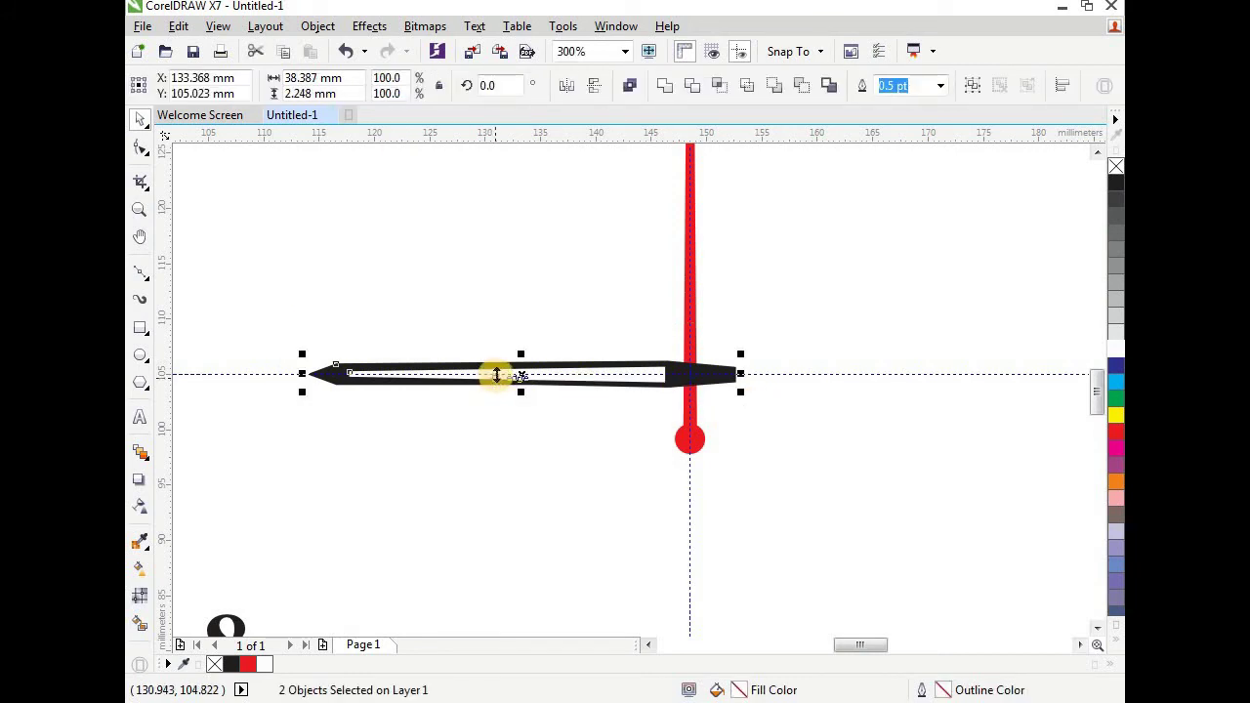
left_click(319, 27)
mouse_move(519, 349)
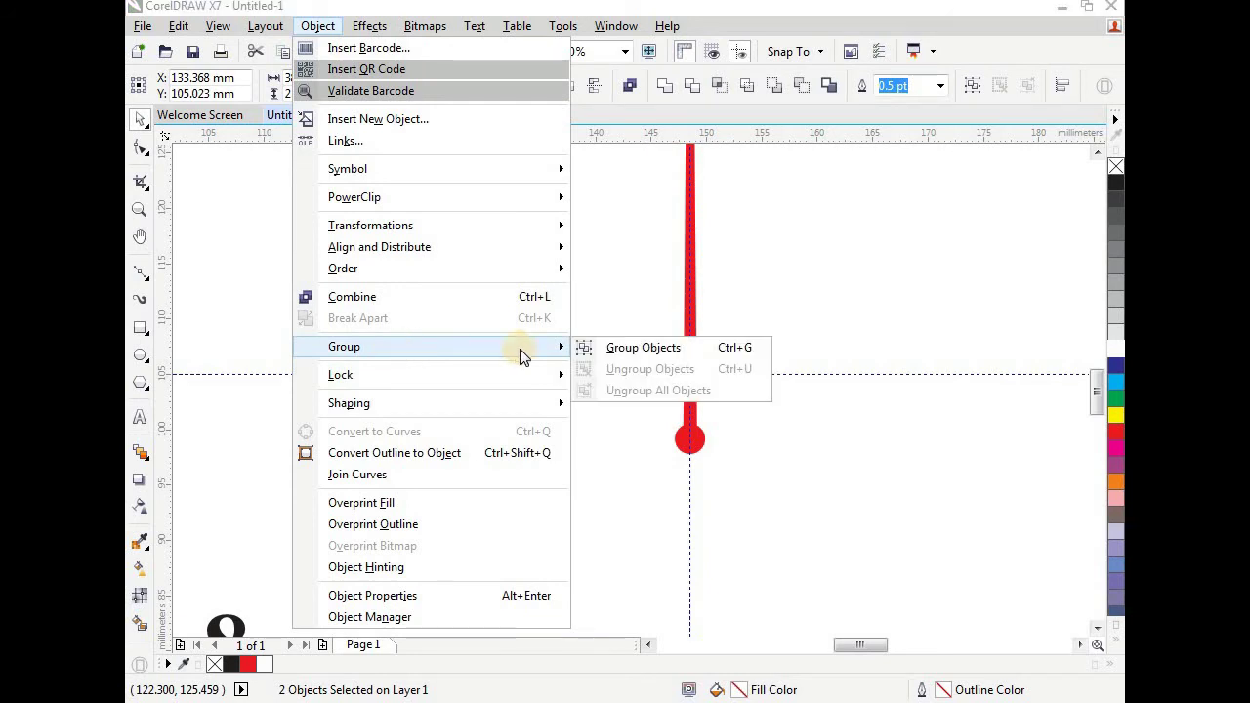
left_click(625, 349)
- Copy and paste the grouped hand about 8 mm below the original and mirror the copy horizontally toward the 3
right_click(599, 380)
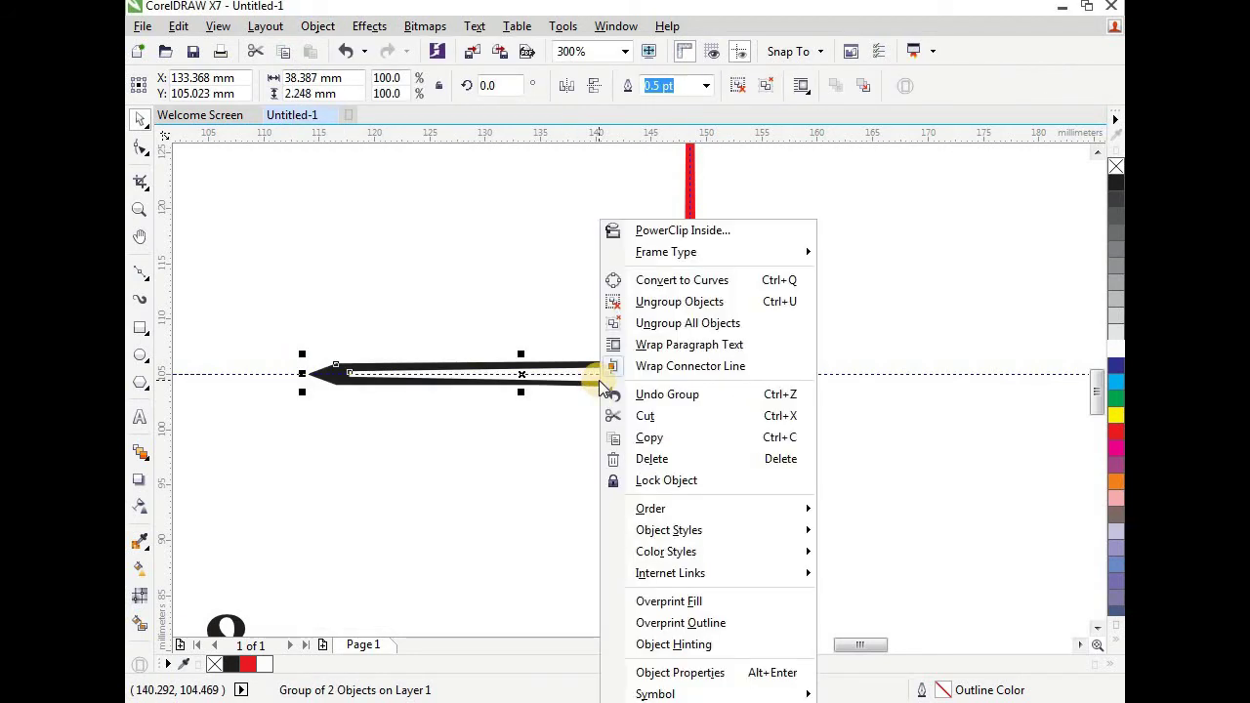
left_click(652, 439)
right_click(578, 306)
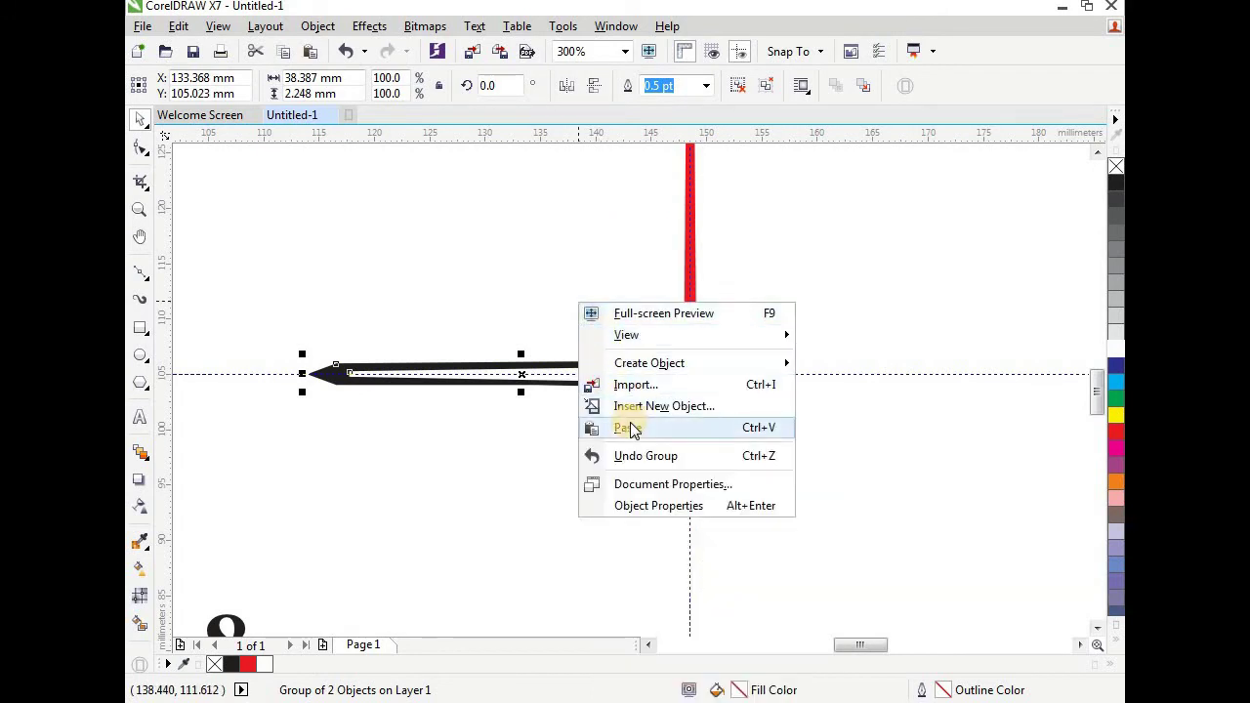
left_click(595, 427)
left_click_drag(523, 375, 522, 460)
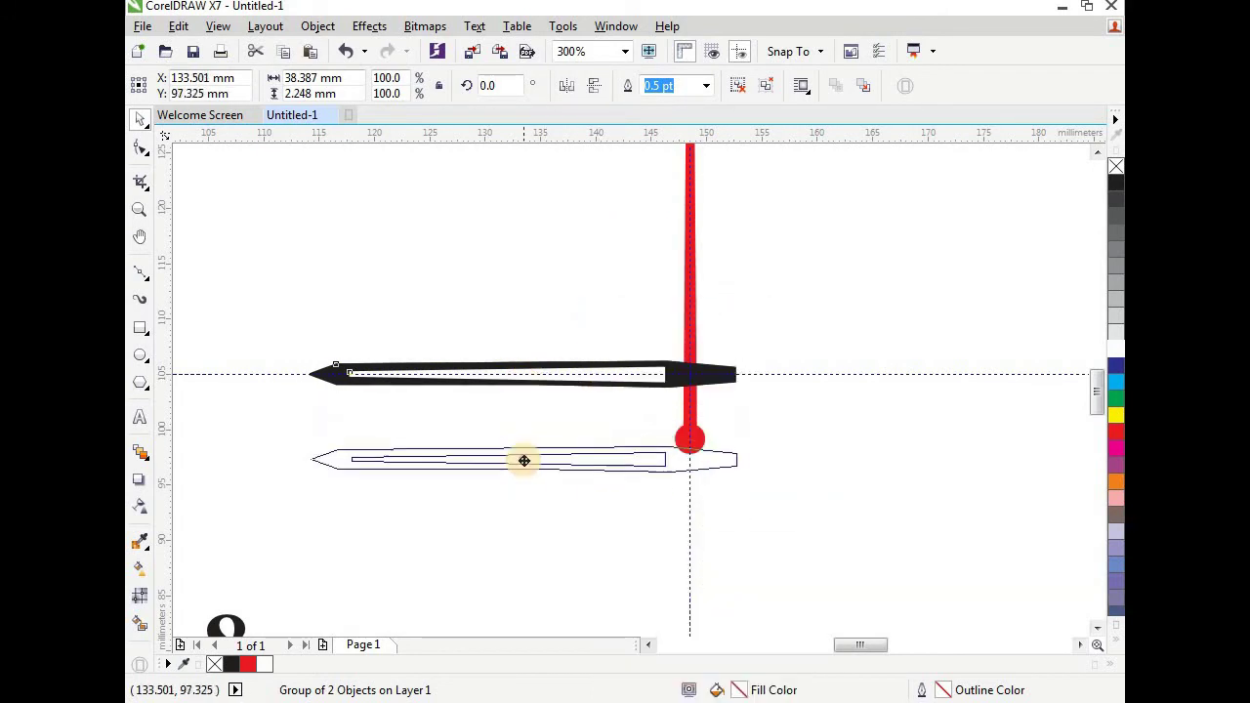
left_click_drag(306, 455, 1033, 463)
scroll(509, 469, "down", 2)
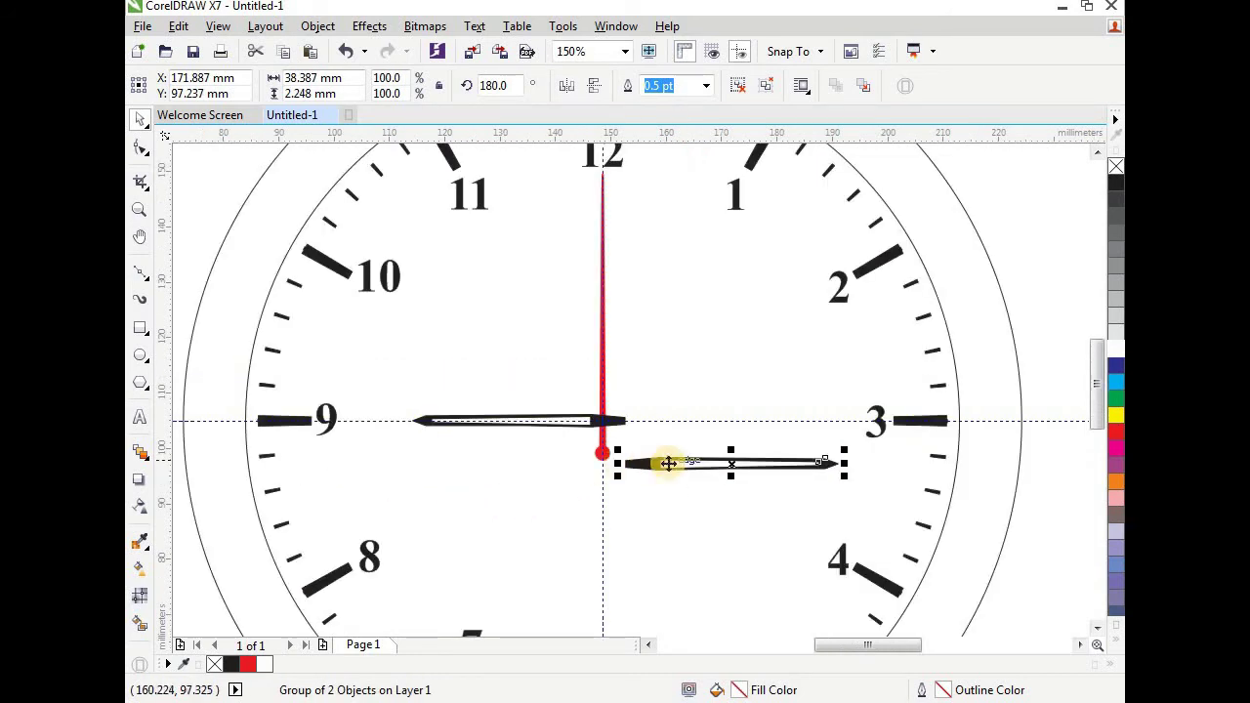
- Move the mirrored hand onto the horizontal guideline across the dial's centre and lengthen it to about 47.2 mm
scroll(662, 463, "up", 2)
left_click_drag(738, 445, 904, 382)
scroll(673, 380, "down", 2)
scroll(819, 399, "up", 4)
scroll(905, 382, "down", 2)
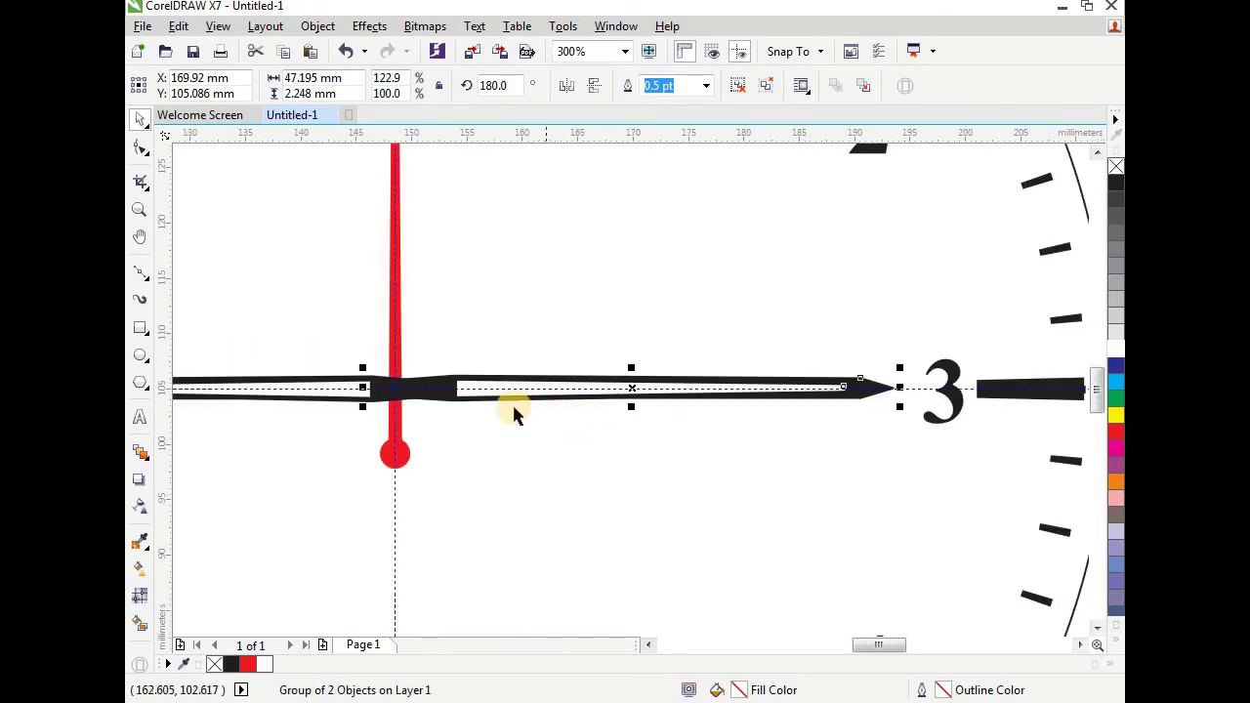
- Thin the horizontal hand pointing to the 3 to a height of about 1.8 mm, keeping it centred on the guideline
scroll(513, 407, "up", 2)
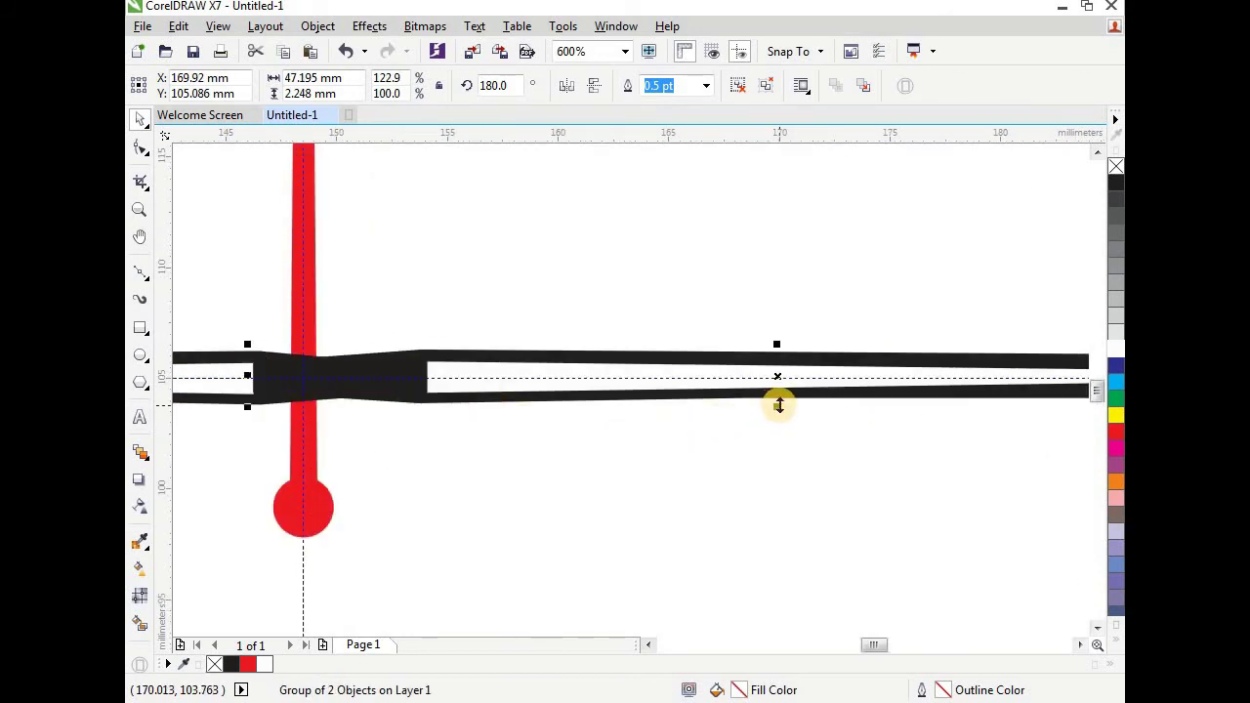
left_click_drag(774, 406, 773, 401)
scroll(731, 415, "down", 1)
scroll(519, 391, "up", 1)
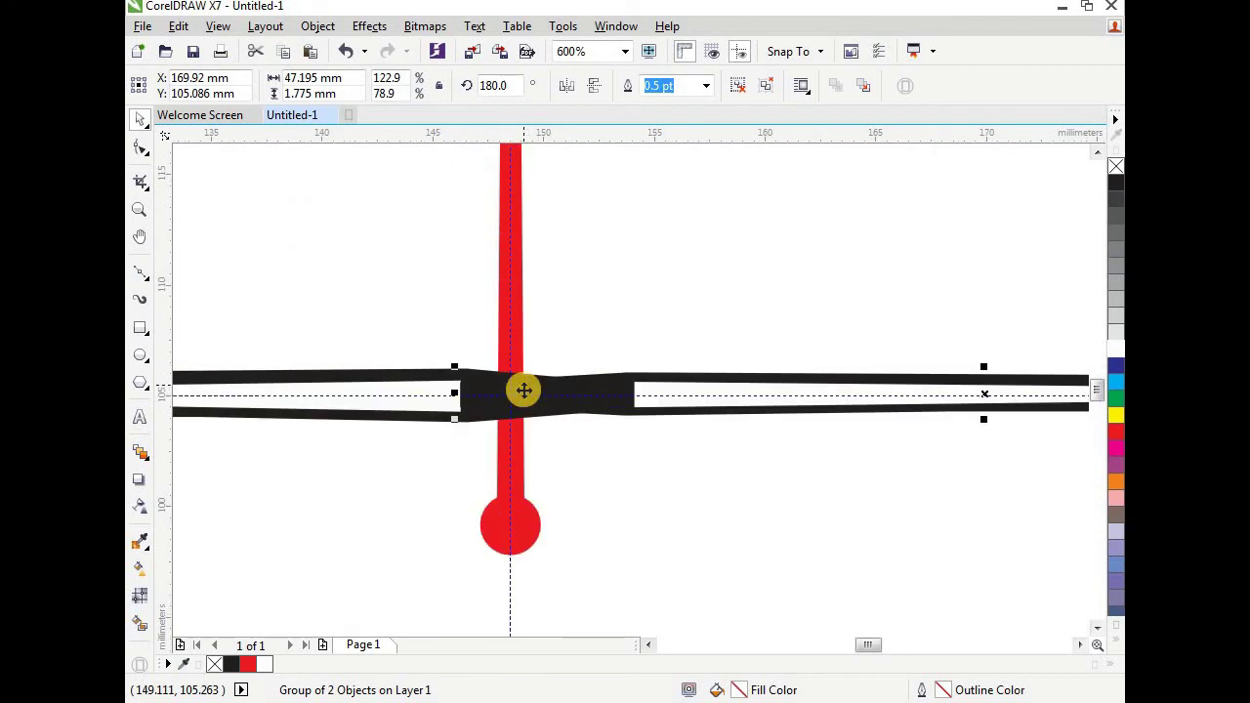
- Place the rotation centre of the hand pointing to the 3 at the guideline intersection in the dial's centre
scroll(898, 406, "down", 1)
scroll(949, 398, "up", 1)
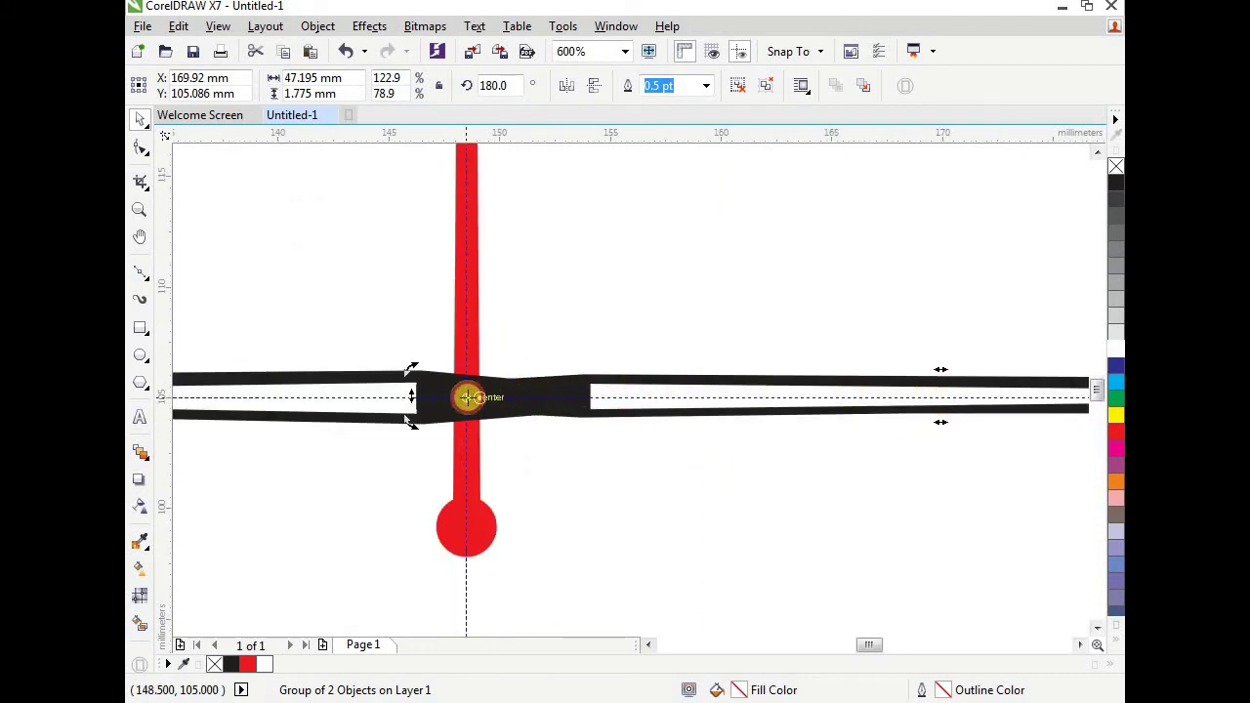
scroll(467, 397, "down", 1)
scroll(475, 404, "up", 1)
scroll(475, 404, "down", 1)
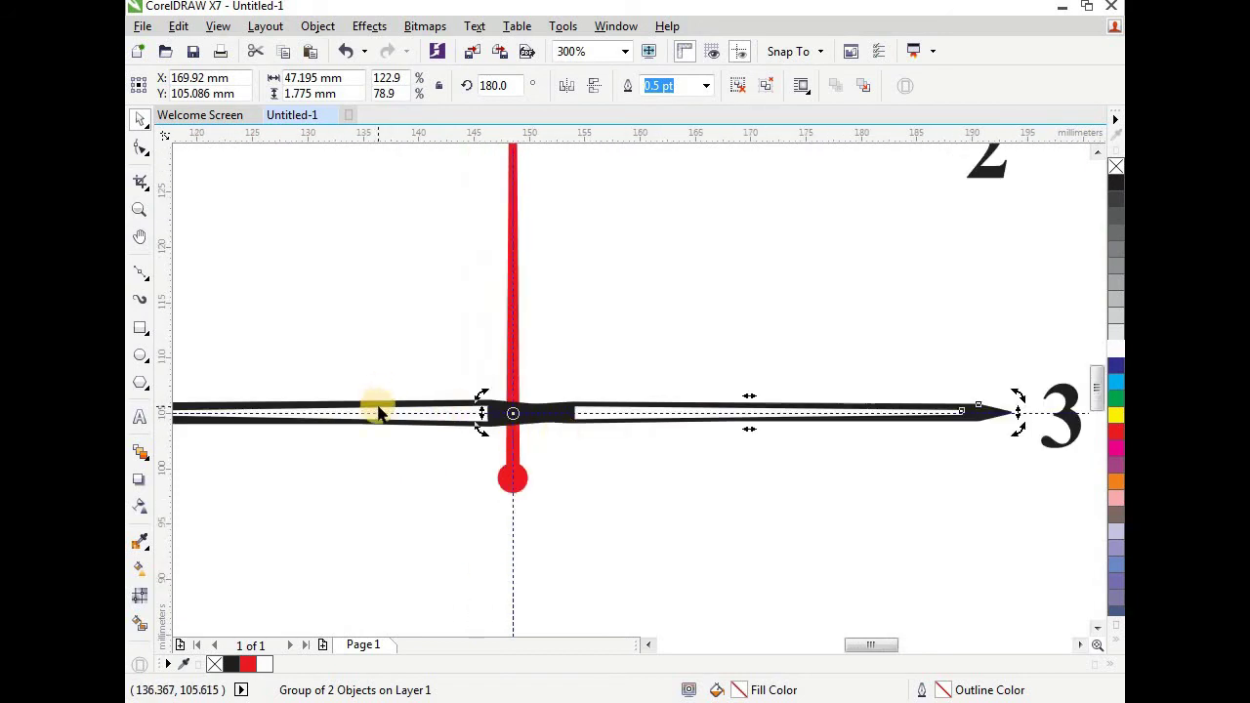
- Place the rotation centre of the hand pointing to the 9 at the dial's centre
left_click(379, 411)
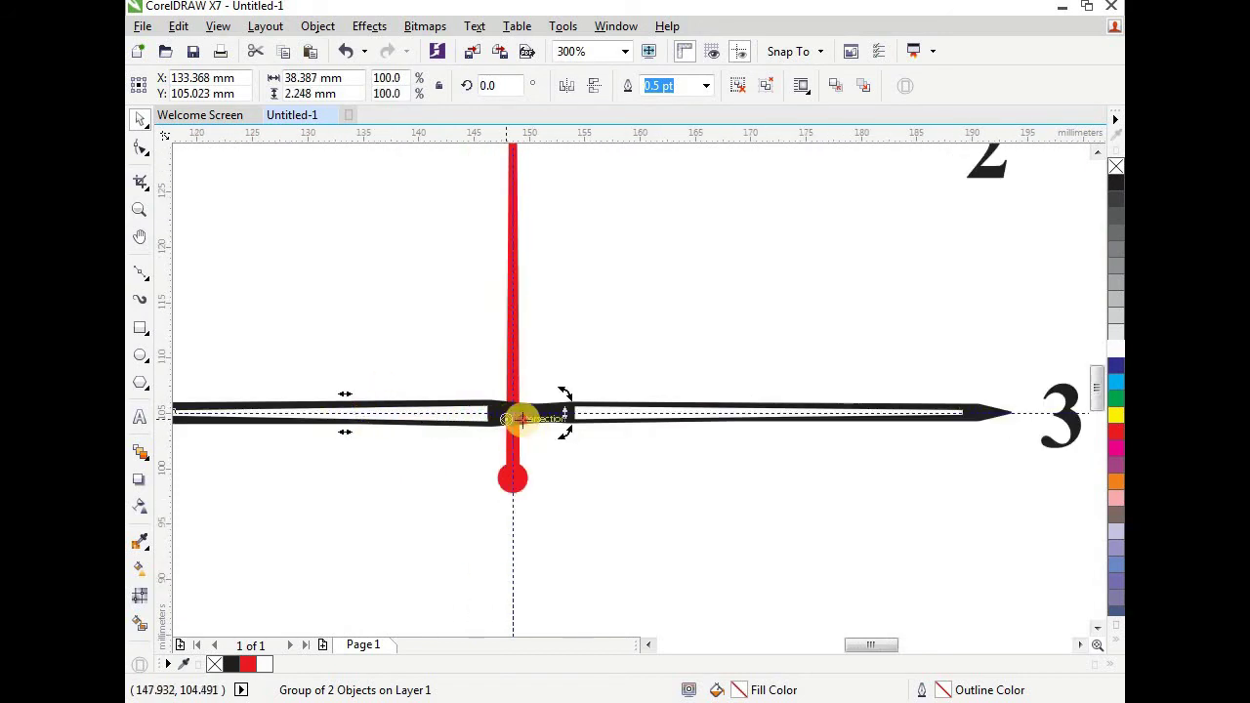
scroll(512, 413, "down", 1)
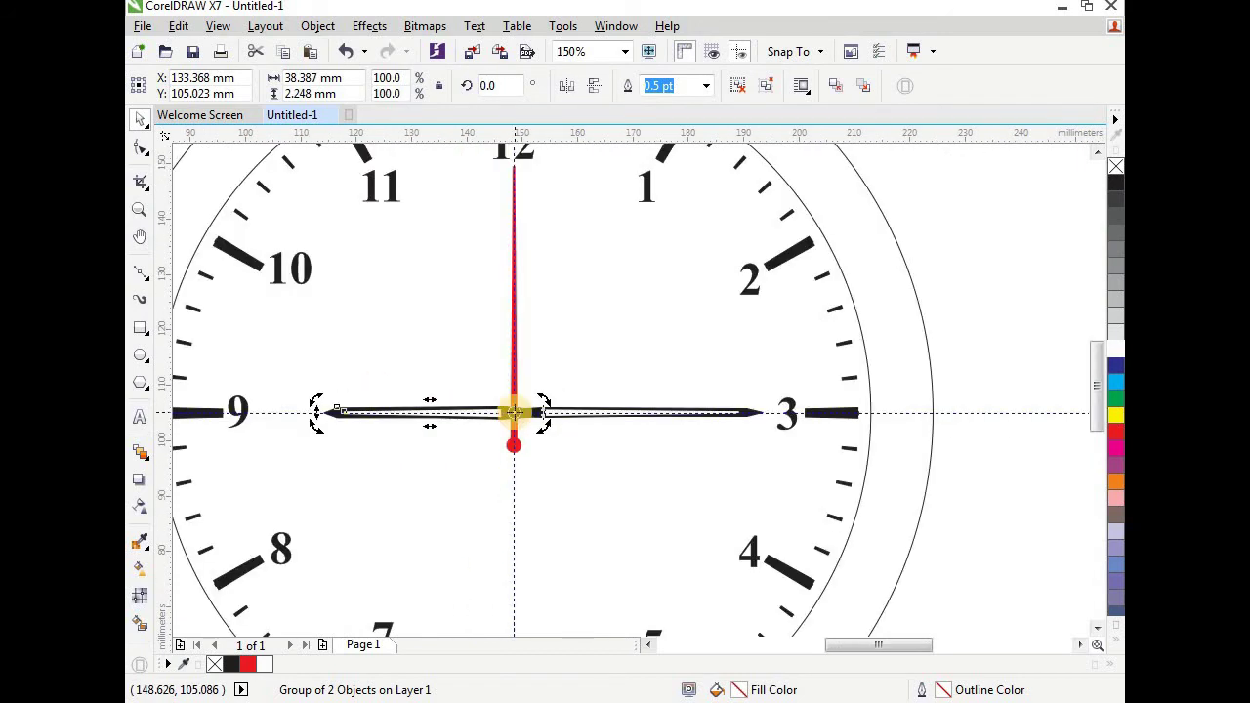
scroll(511, 332, "up", 2)
- Select the red hand and place its rotation centre at the guideline intersection in the dial's centre
left_click(511, 341)
key("F10")
left_click(518, 342)
scroll(518, 342, "down", 1)
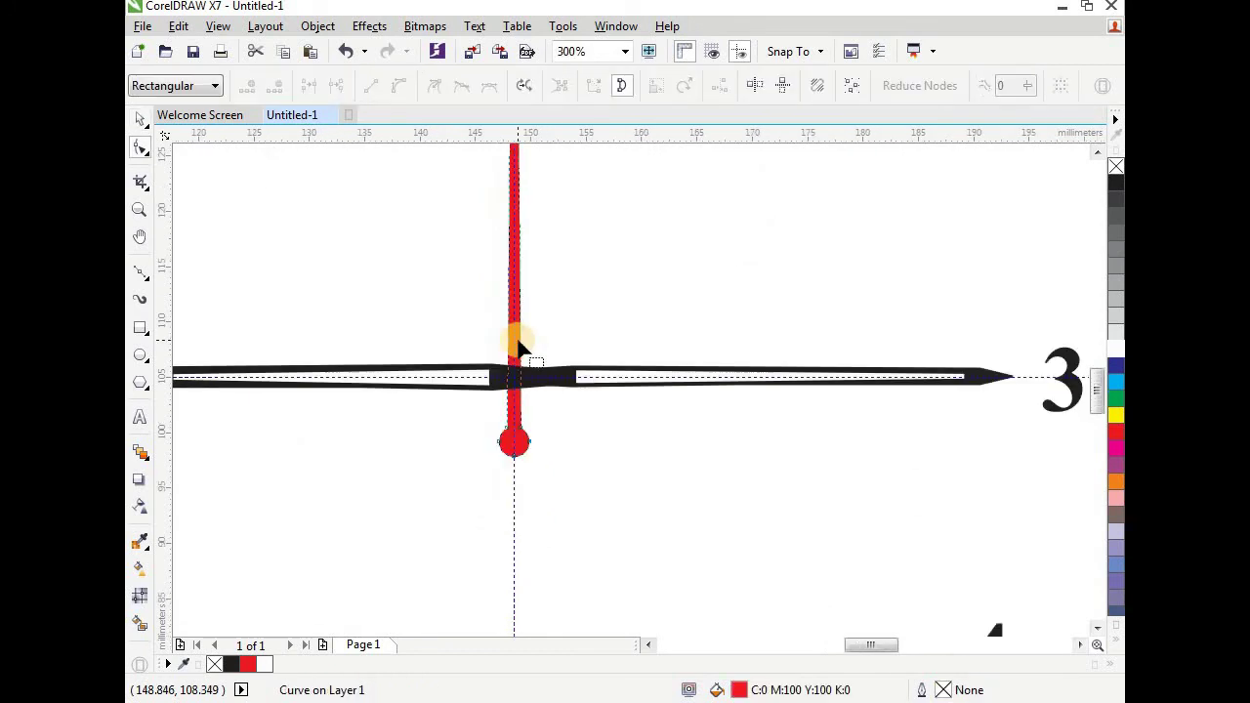
key("space")
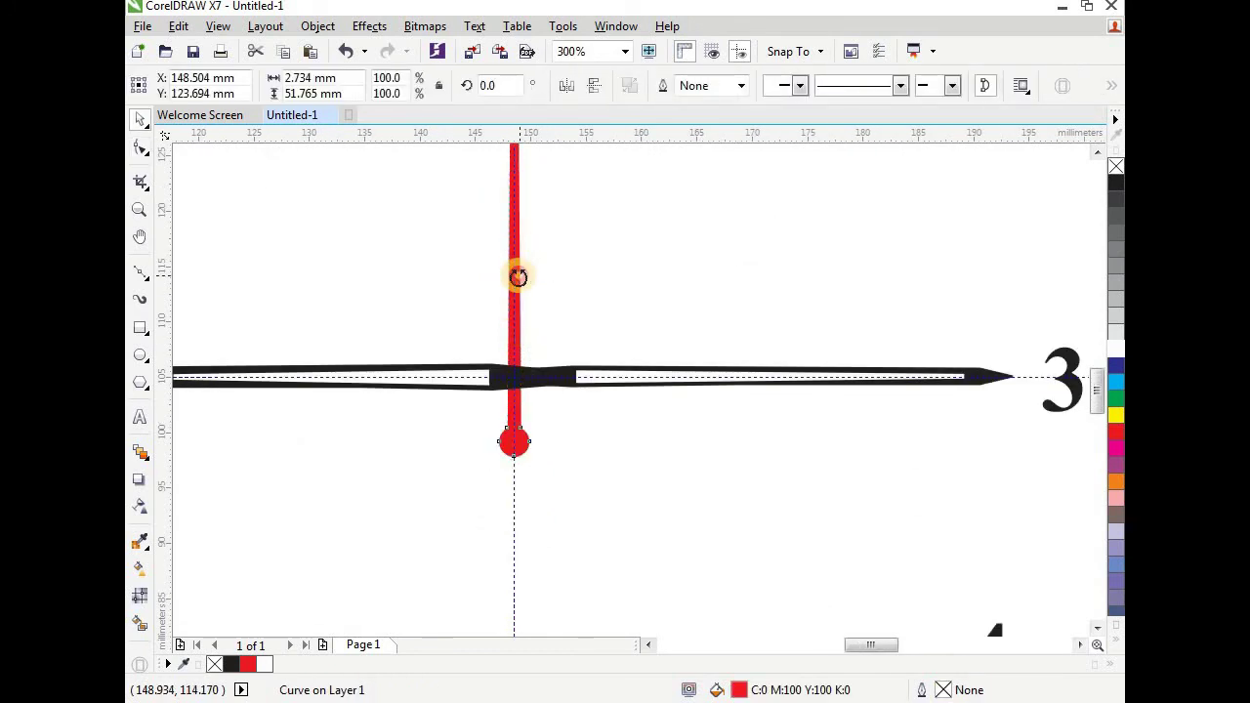
left_click(518, 277)
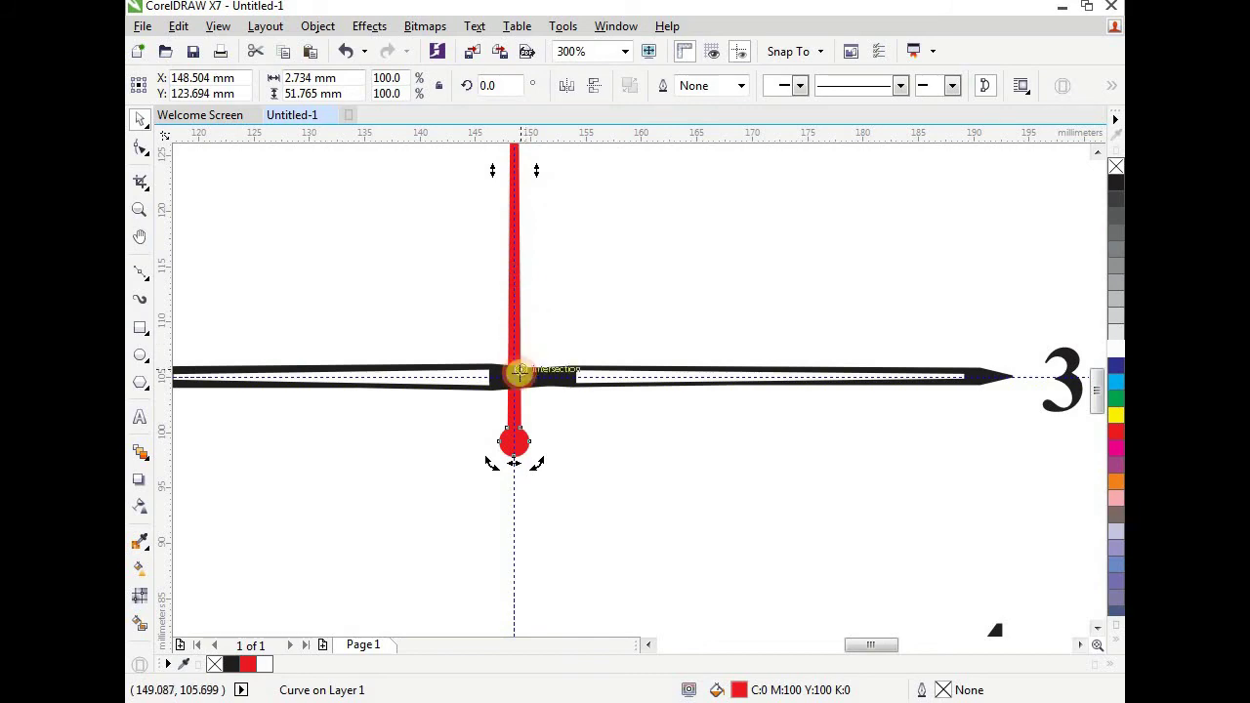
scroll(518, 379, "down", 2)
scroll(516, 388, "up", 2)
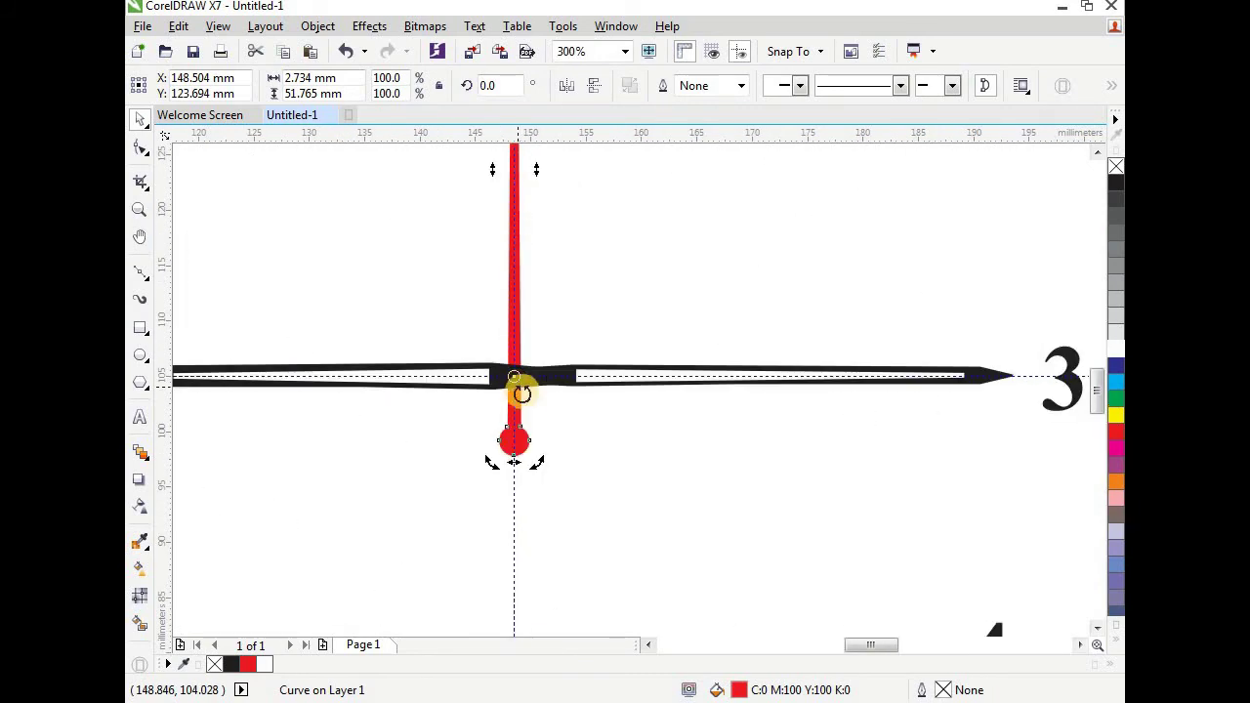
- Rotate the red hand about the dial's centre to about 208.1° so that it points to the 5
scroll(518, 386, "down", 2)
scroll(523, 386, "up", 1)
scroll(527, 386, "down", 1)
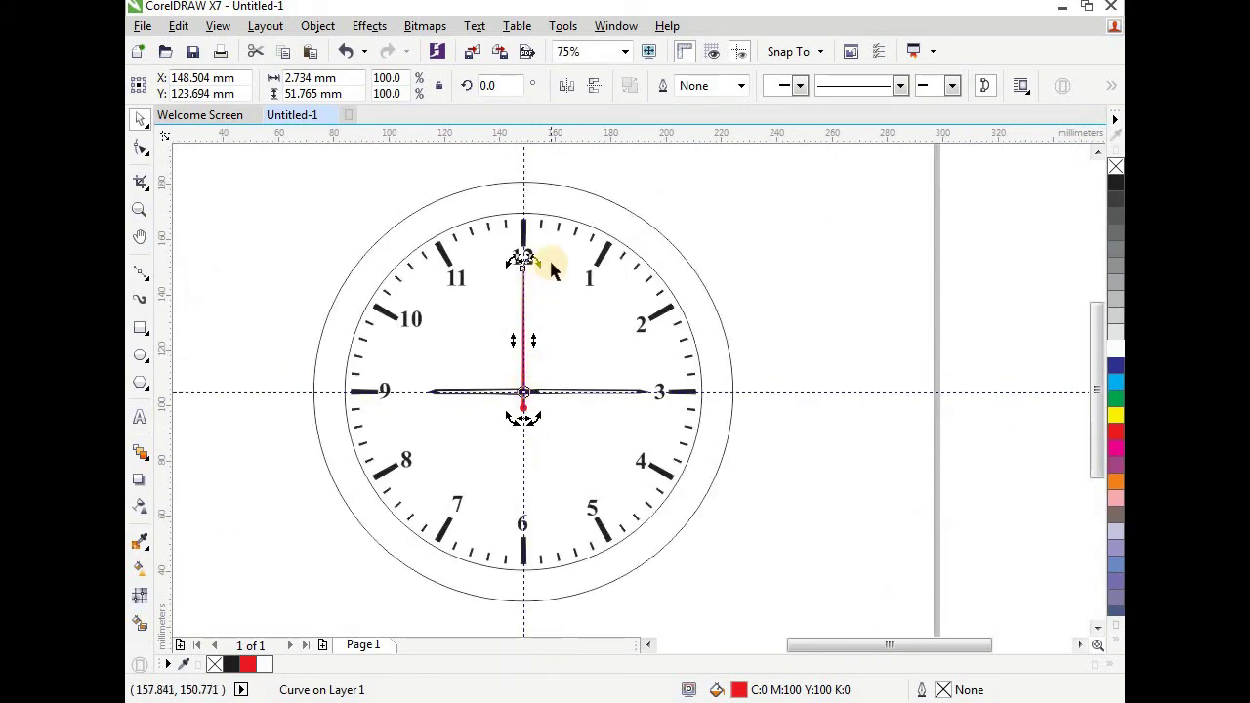
scroll(532, 274, "up", 1)
left_click_drag(527, 268, 626, 589)
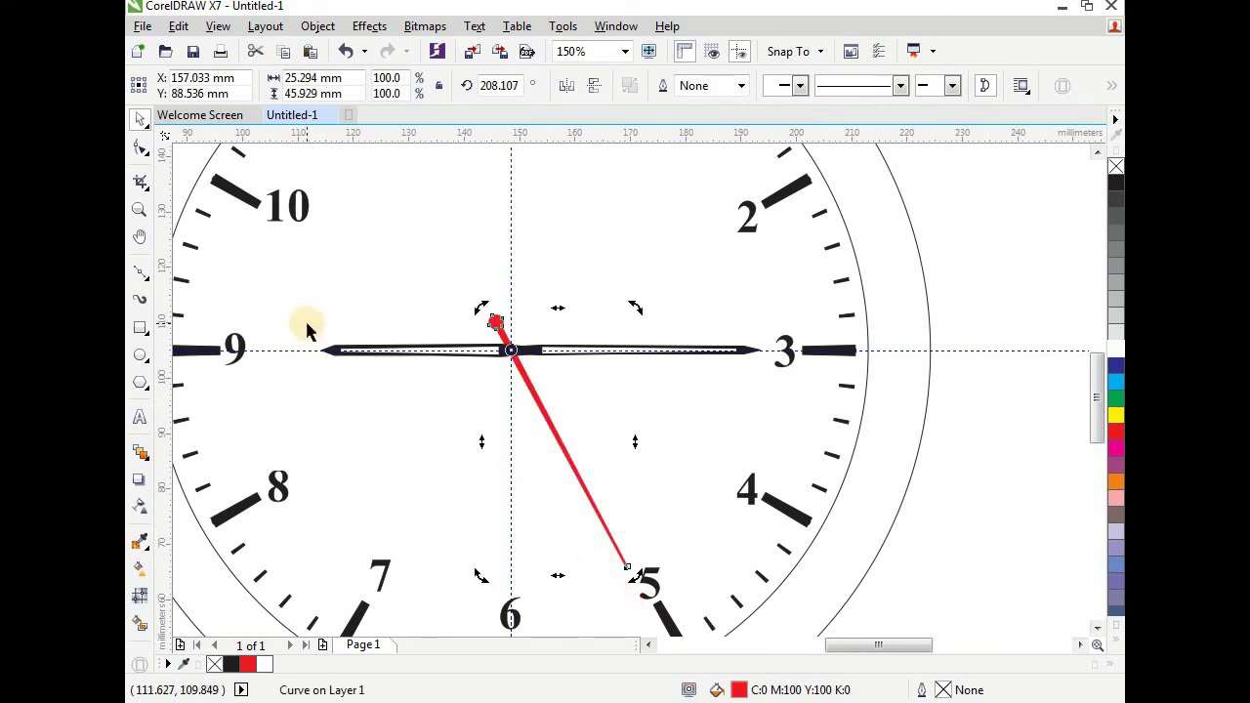
- Rotate the shorter black hand about the dial's centre from the 9 toward the 10
left_click(350, 347)
left_click(357, 347)
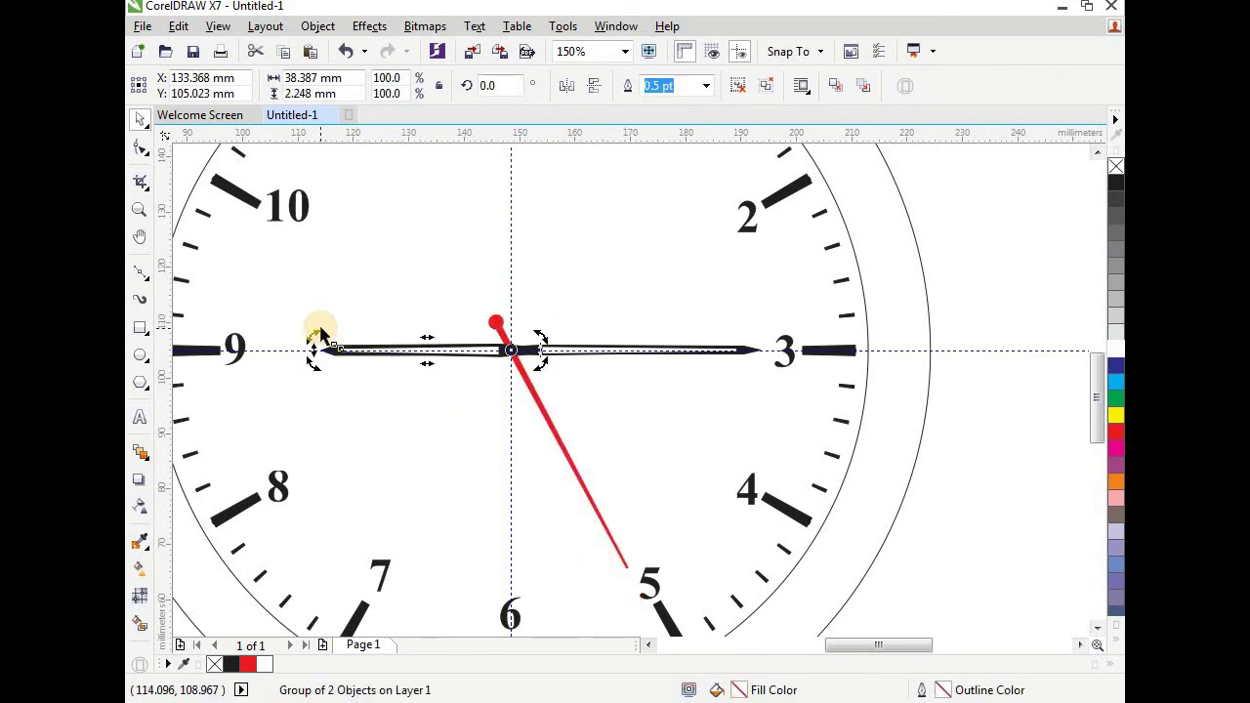
left_click_drag(319, 332, 379, 250)
- Rotate the longer black hand about the dial's centre to about 209.2° so that it points to the 2
left_click(651, 355)
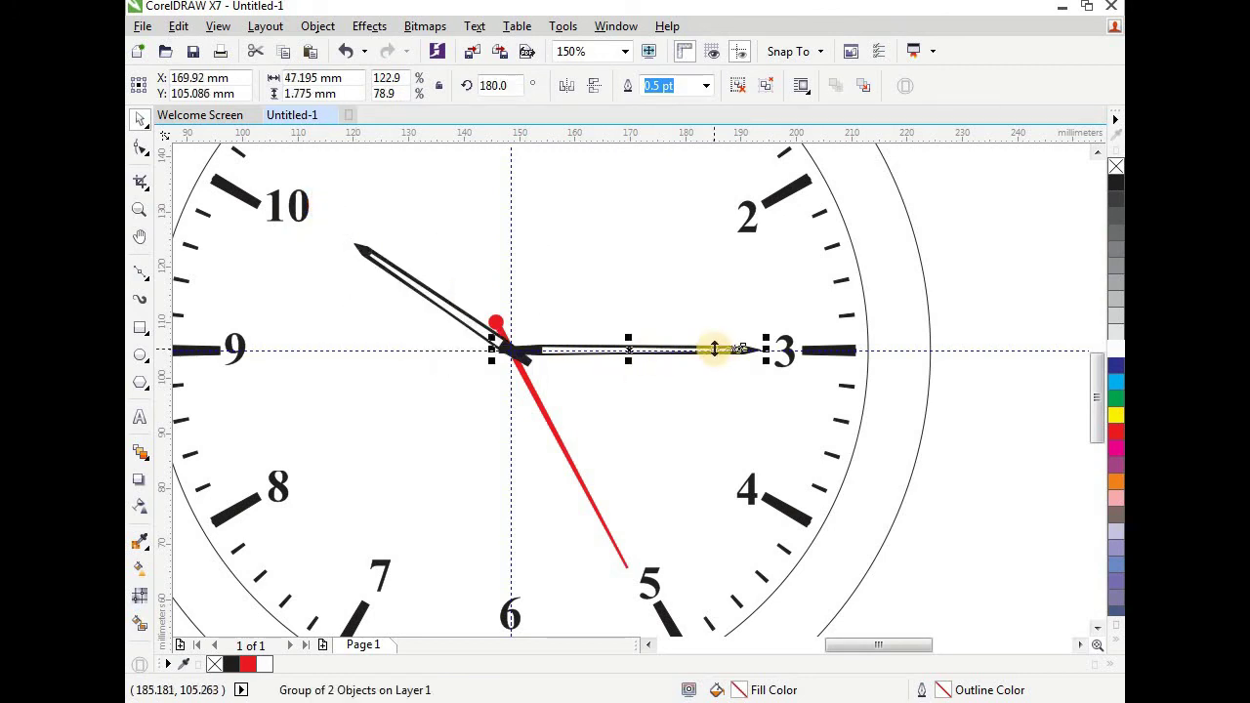
left_click(760, 350)
left_click(739, 352)
left_click(740, 348)
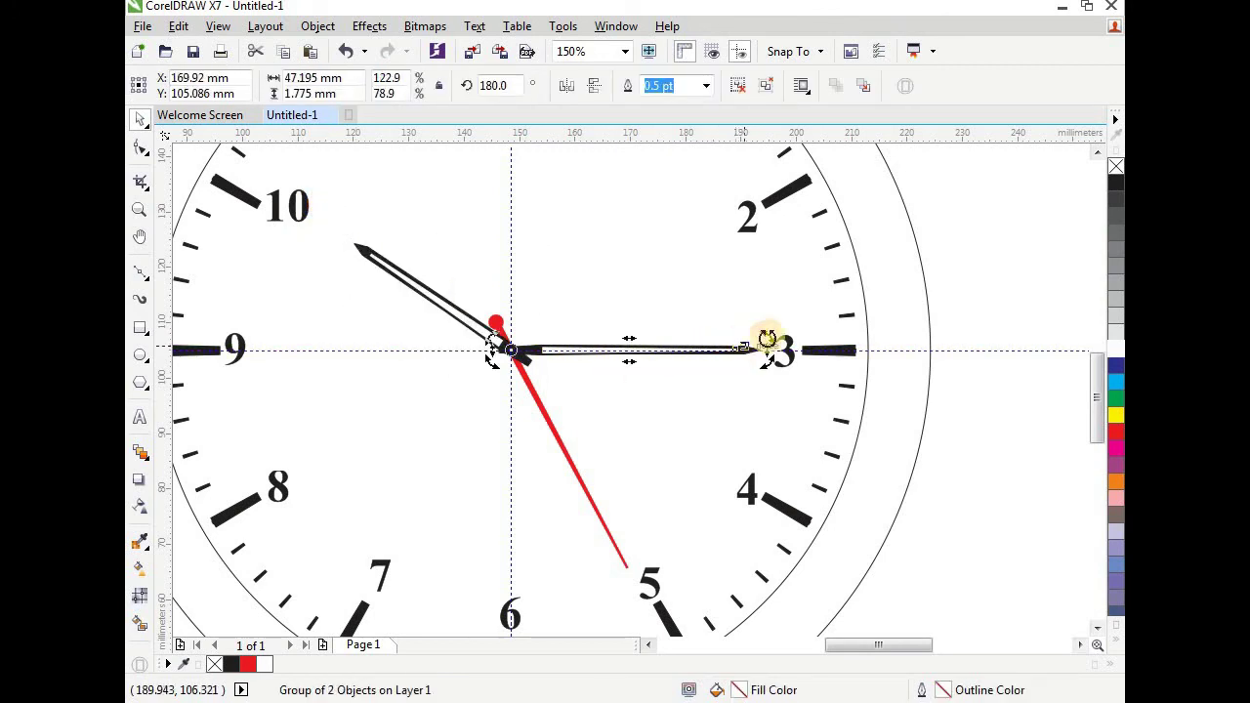
mouse_move(771, 339)
left_mouse_down()
mouse_move(743, 215)
mouse_move(728, 221)
left_mouse_up()
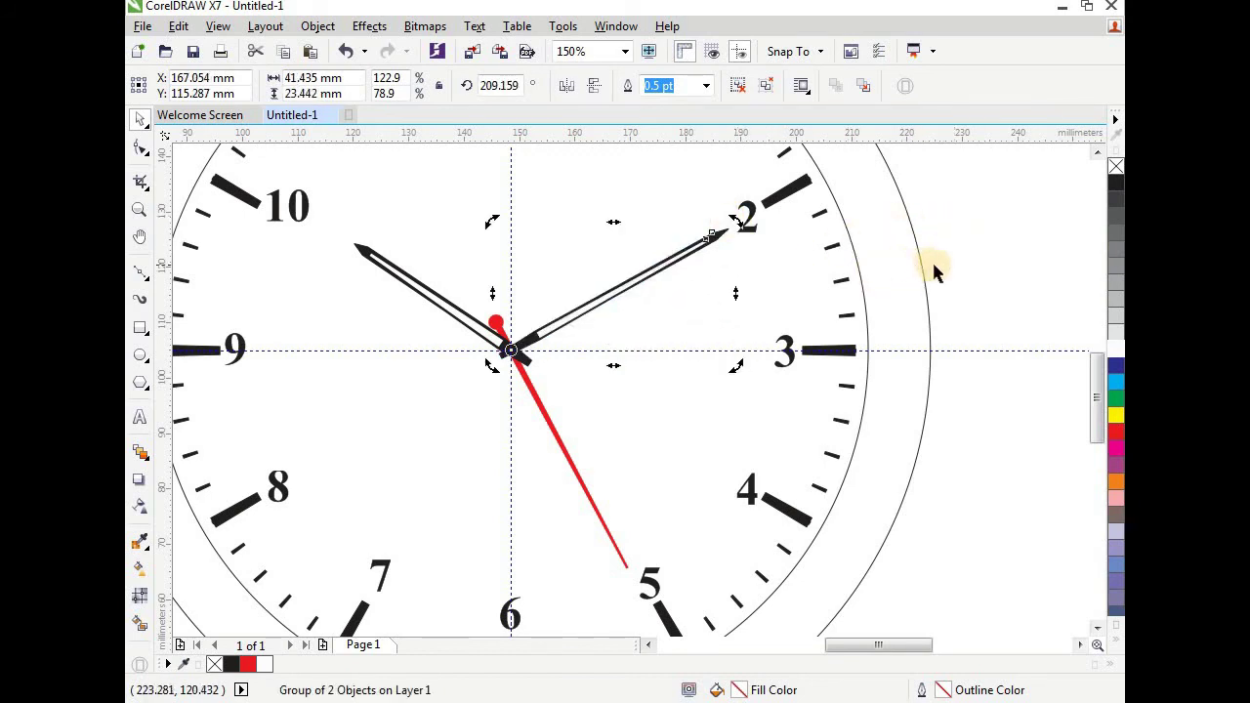
- Rotate the red hand a little further about the dial's centre so that it points between the 5 and the 6
left_click(692, 403)
left_click(596, 521)
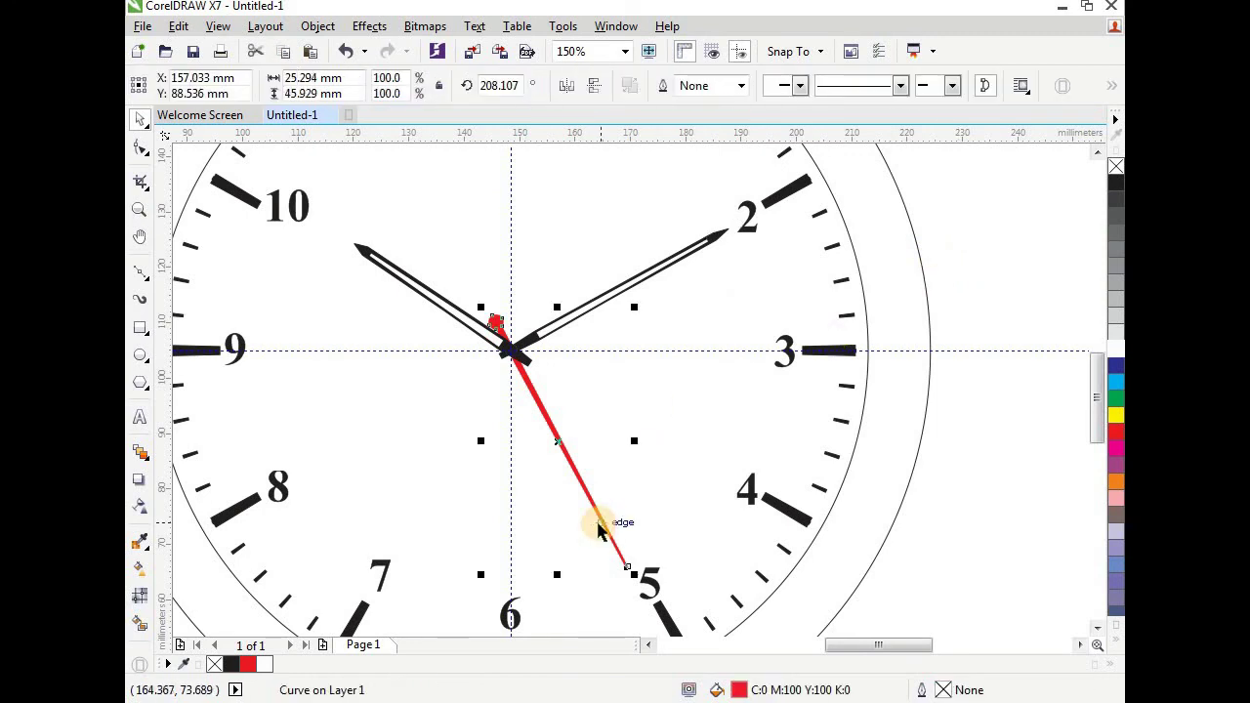
left_click(630, 563)
left_click_drag(640, 582, 600, 611)
left_click(938, 445)
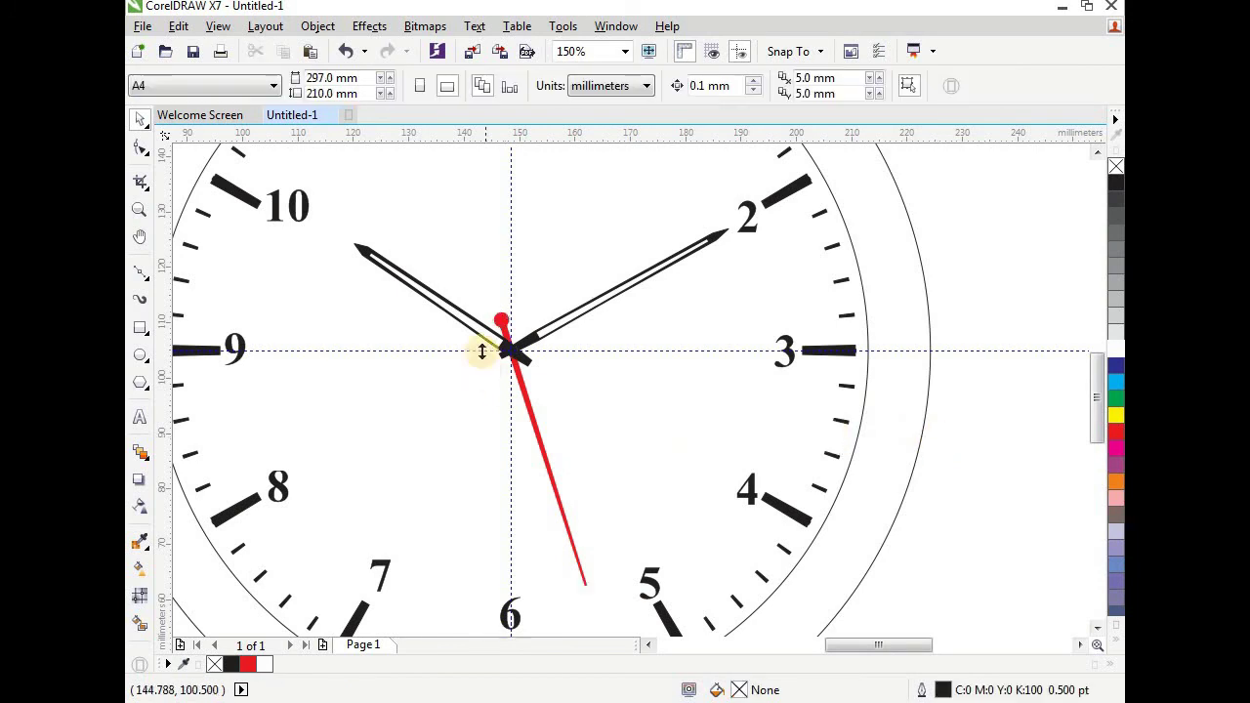
- Draw a circle about 1.7 mm in diameter with white fill and outline, and centre it where the hands cross
scroll(502, 355, "up", 2)
left_click(140, 356)
left_click_drag(559, 403, 568, 409)
left_click(1115, 351)
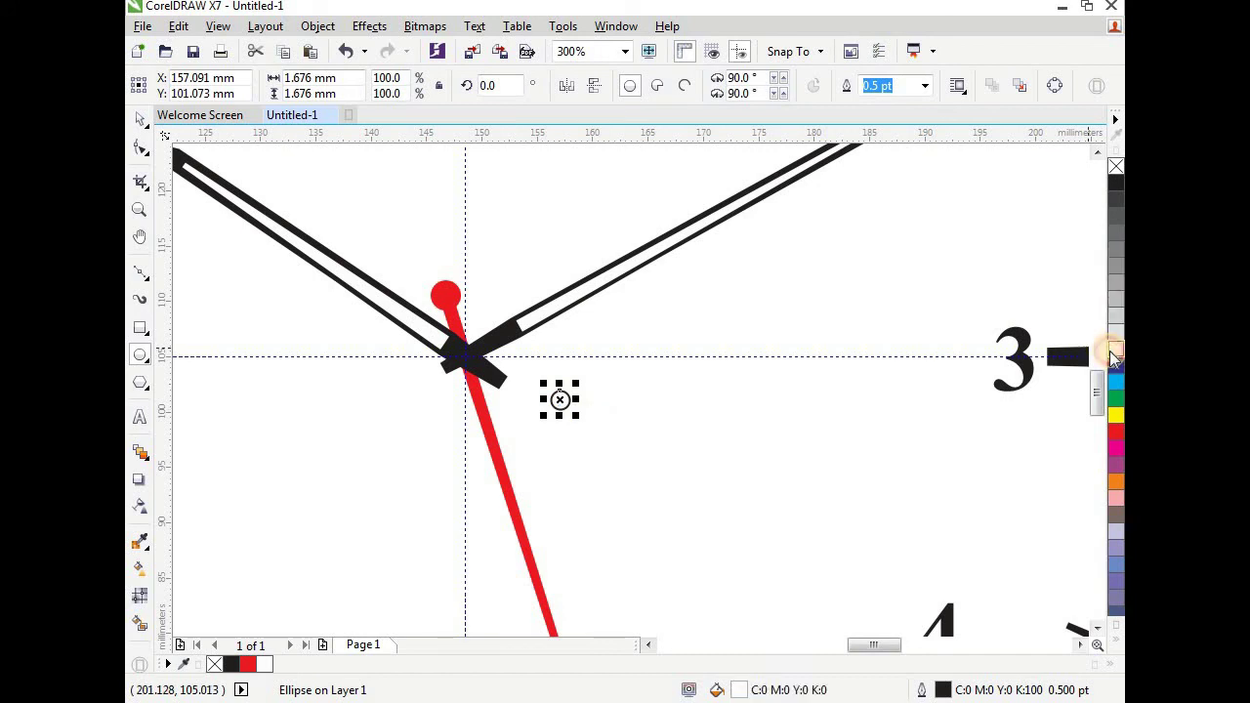
left_click_drag(560, 401, 465, 359)
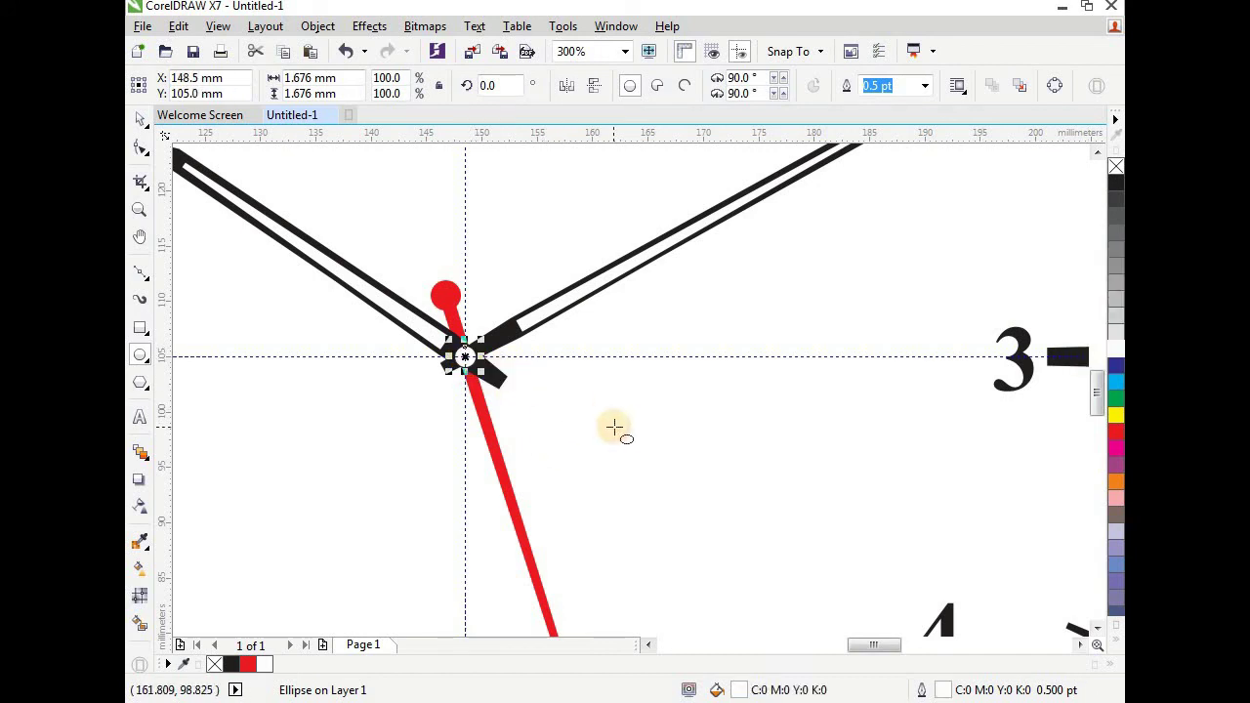
scroll(727, 396, "down", 2)
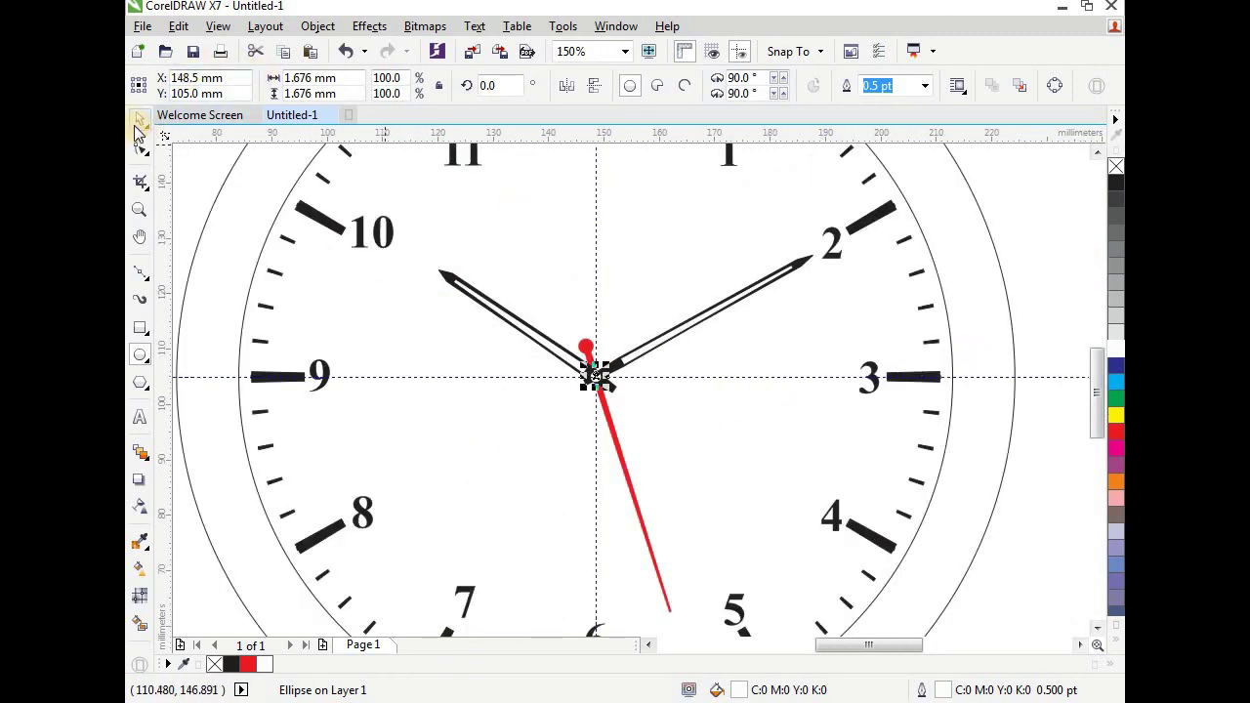
- Shrink the white centre circle to about 1.5 mm in diameter, keeping it centred on the hands' pivot
left_click(140, 119)
left_click(185, 161)
scroll(586, 376, "up", 4)
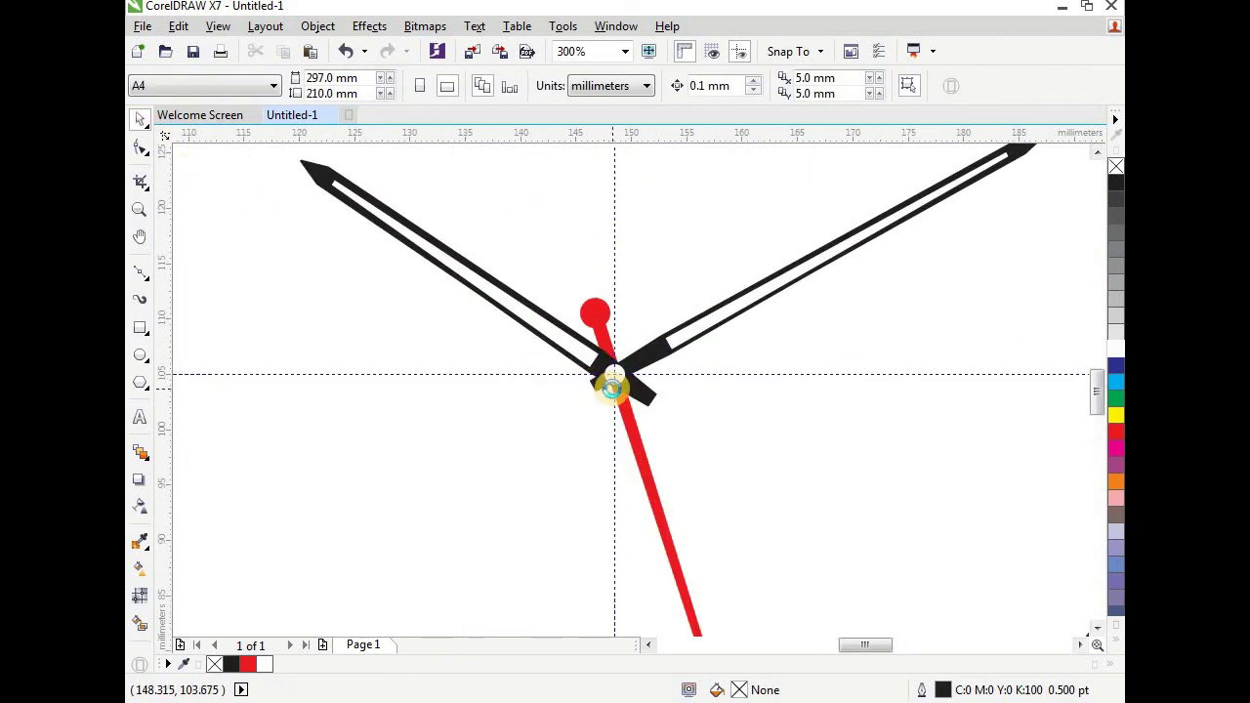
left_click(579, 379)
scroll(625, 358, "up", 4)
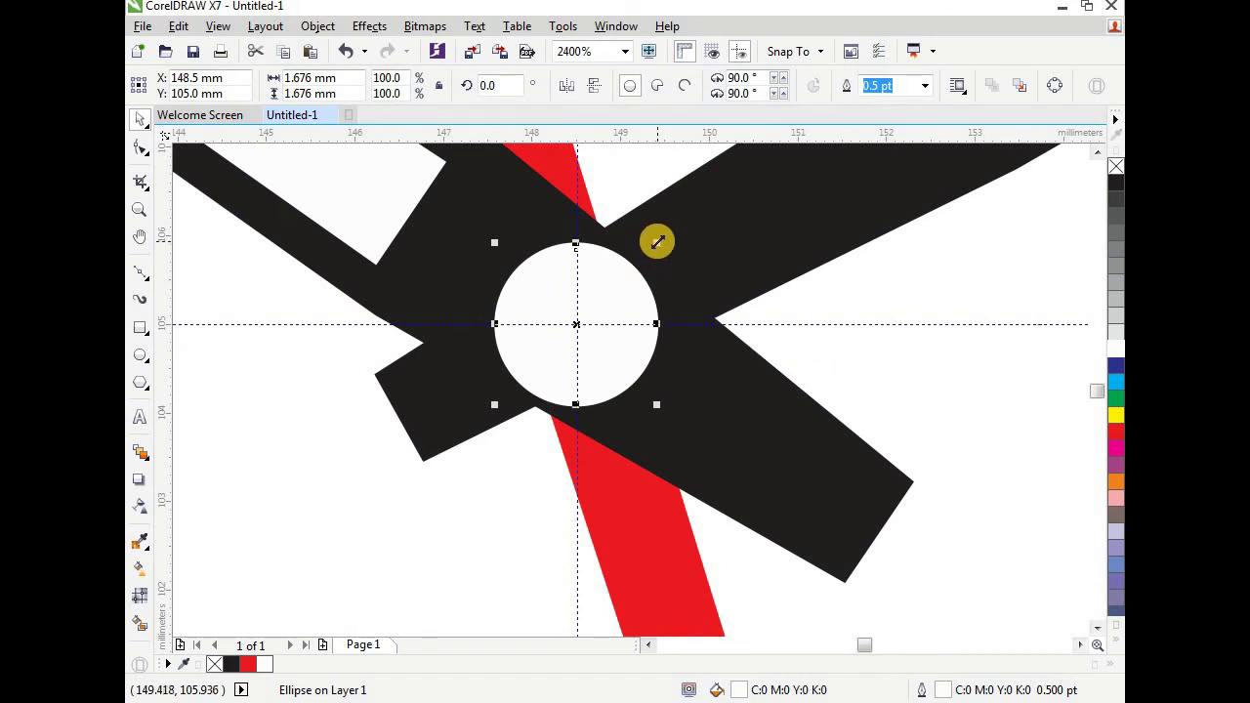
left_click_drag(658, 242, 647, 247)
scroll(630, 259, "down", 10)
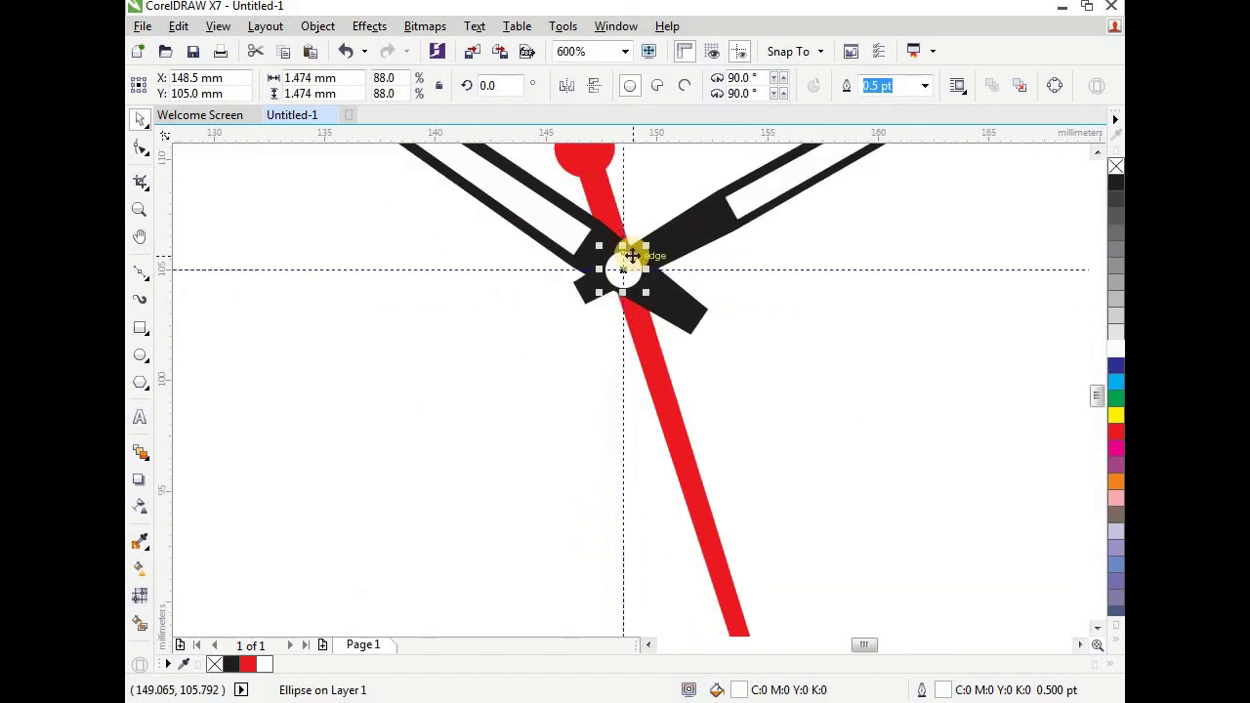
- Give the outer ring of the clock a 20% black fill and a matching outline colour
left_click(895, 332)
scroll(879, 337, "down", 2)
scroll(771, 293, "up", 2)
left_click(804, 265)
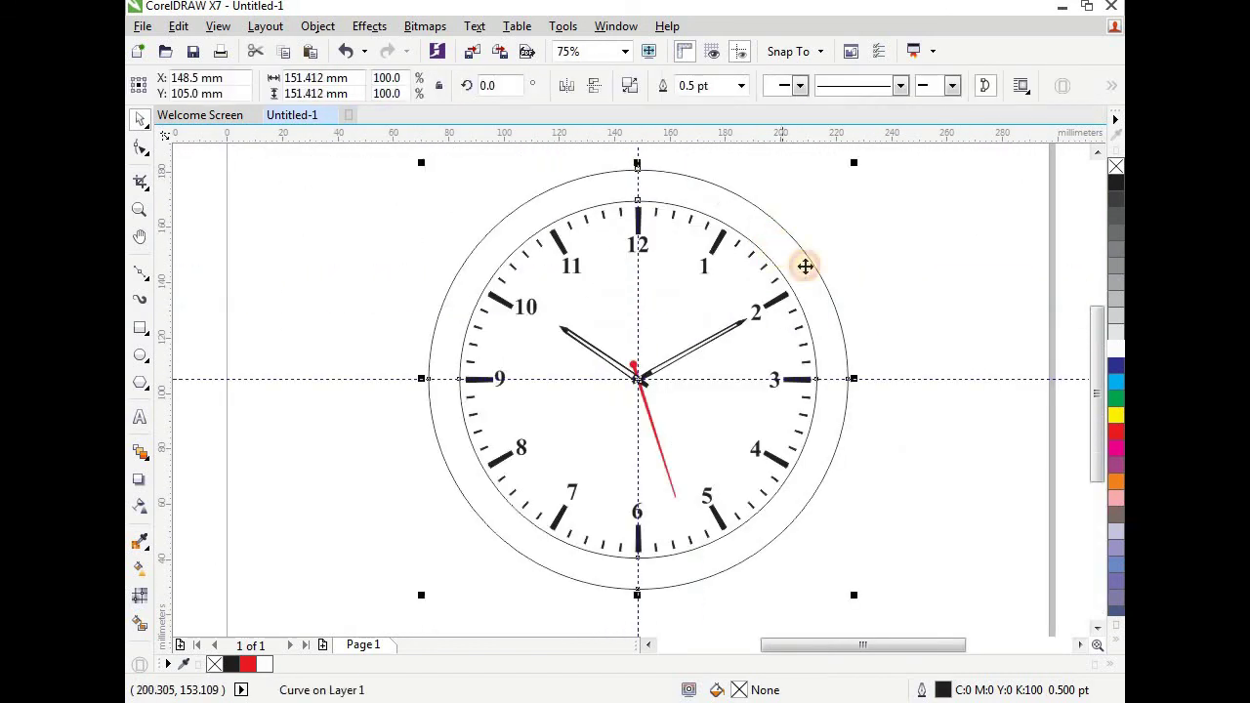
left_click(1117, 316)
right_click(1117, 316)
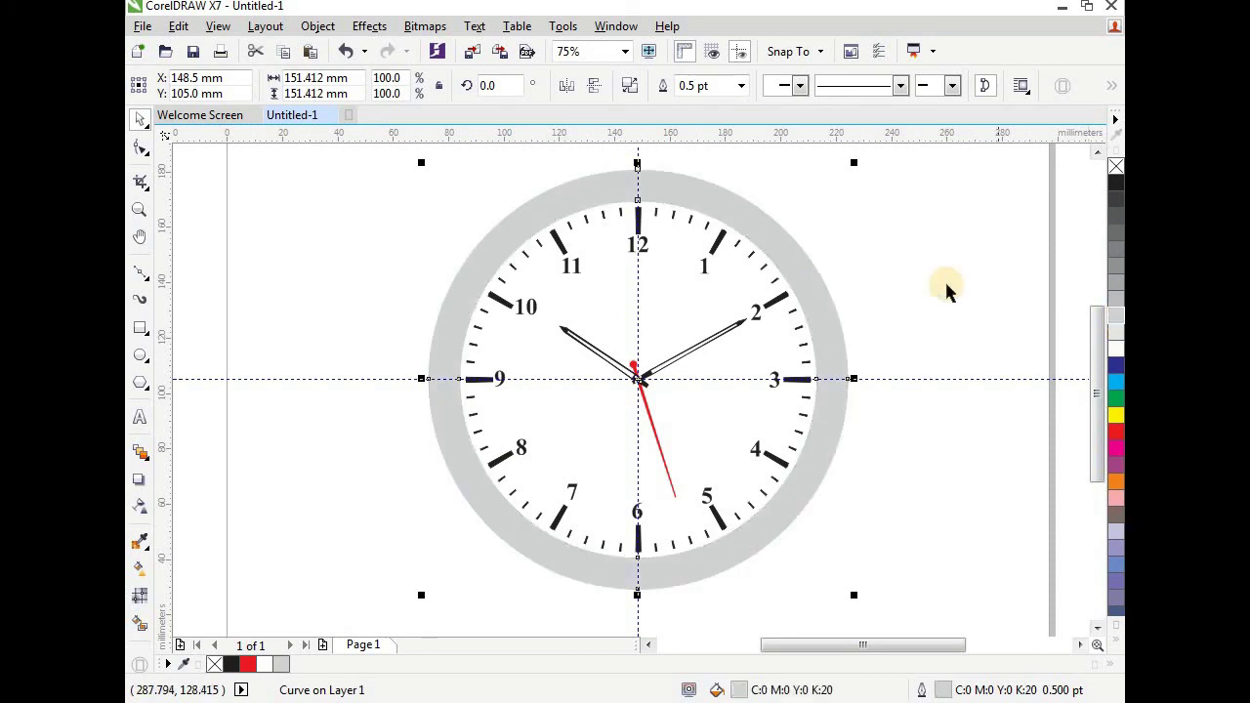
left_click(851, 293)
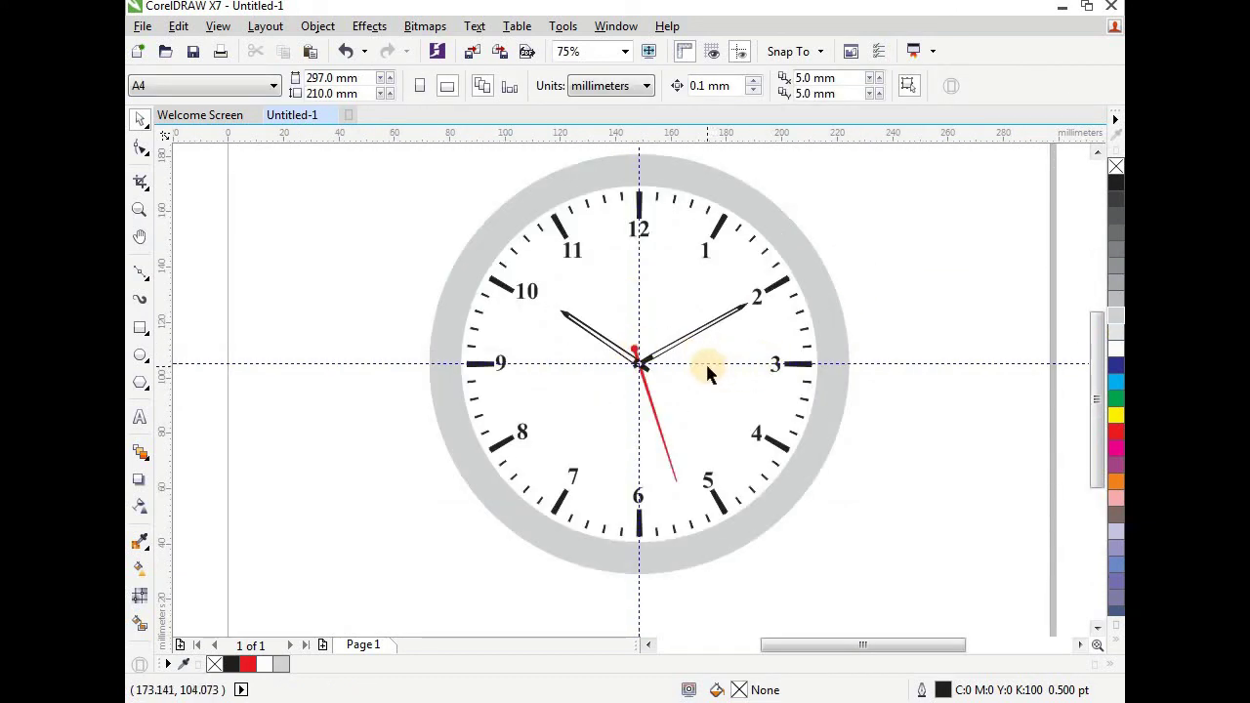
scroll(695, 379, "up", 1)
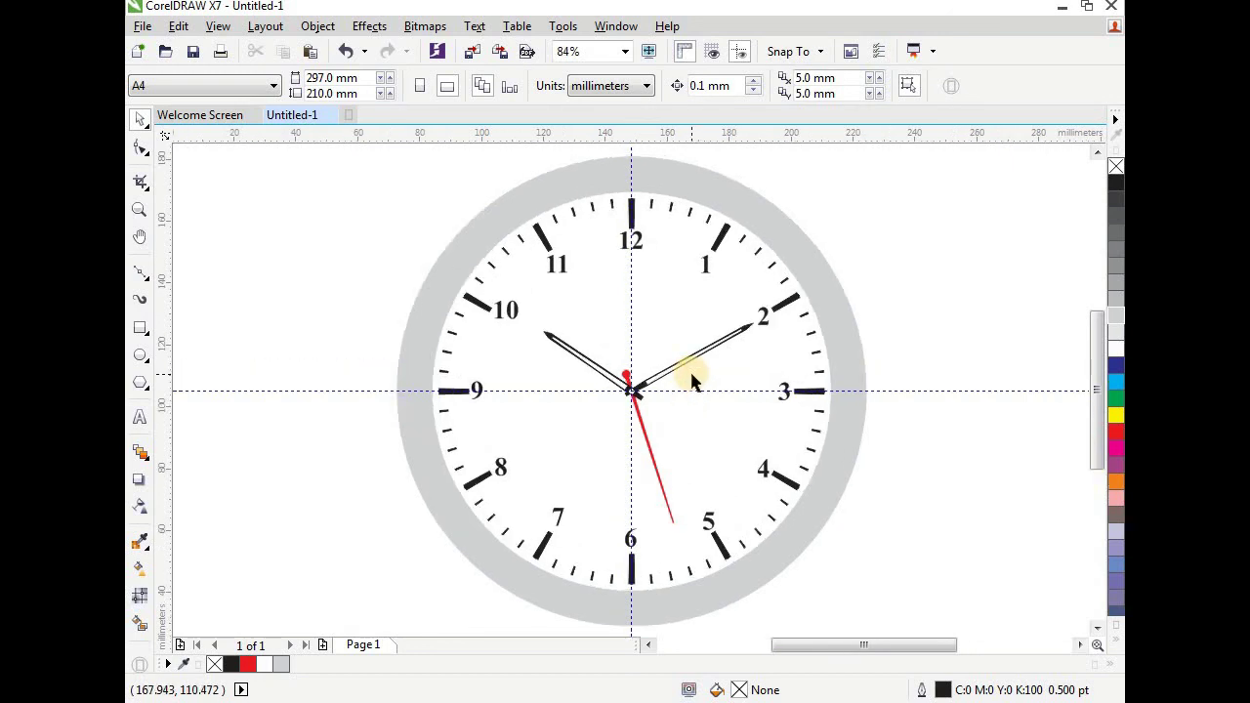